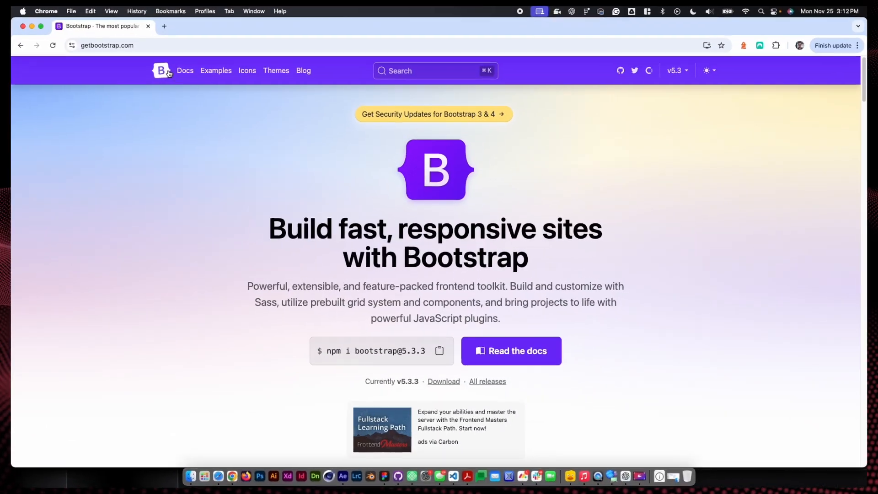
Open the Bootstrap 5.3 documentation and go to the Alerts page among the components.
click(230, 311)
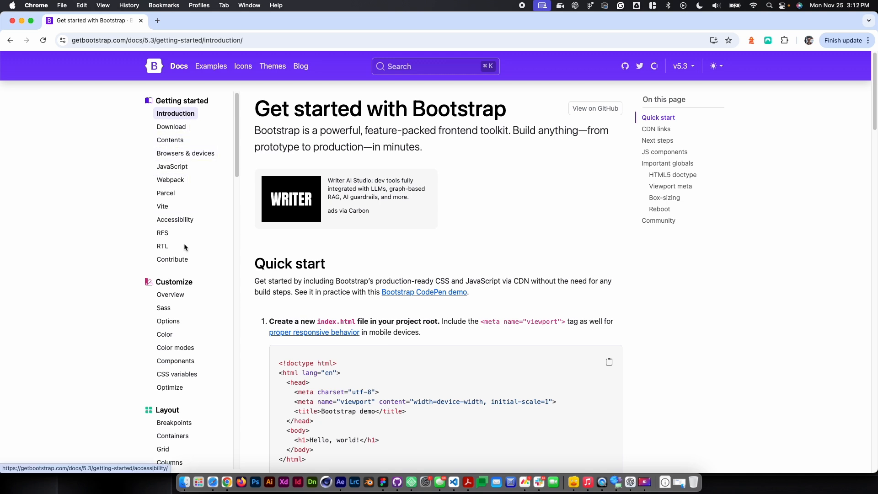
scroll(185, 246, down, 2)
scroll(188, 249, down, 1)
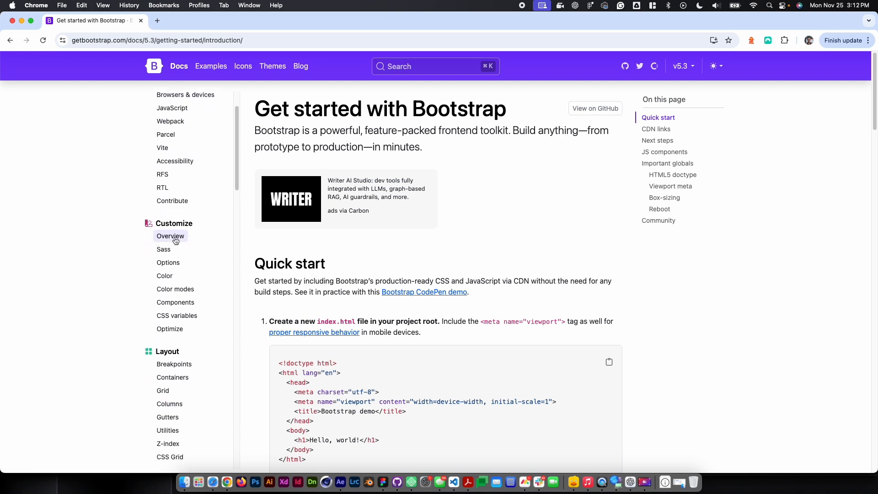
scroll(187, 331, down, 12)
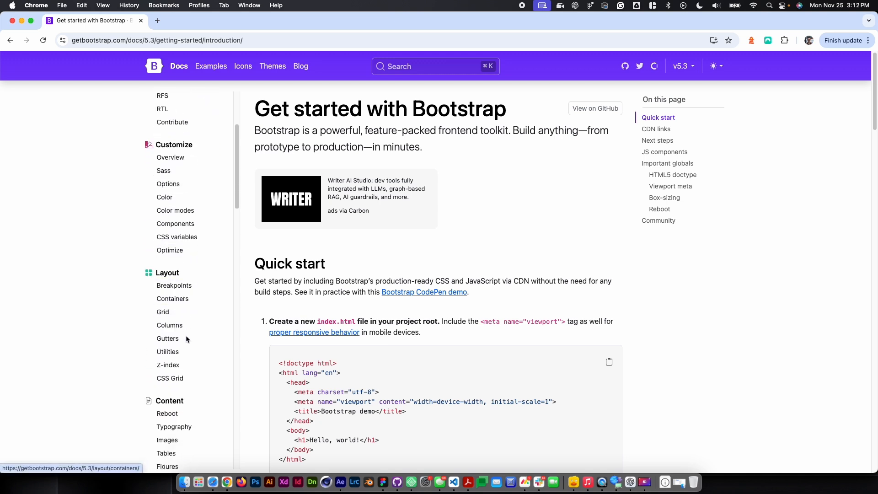
scroll(188, 279, down, 11)
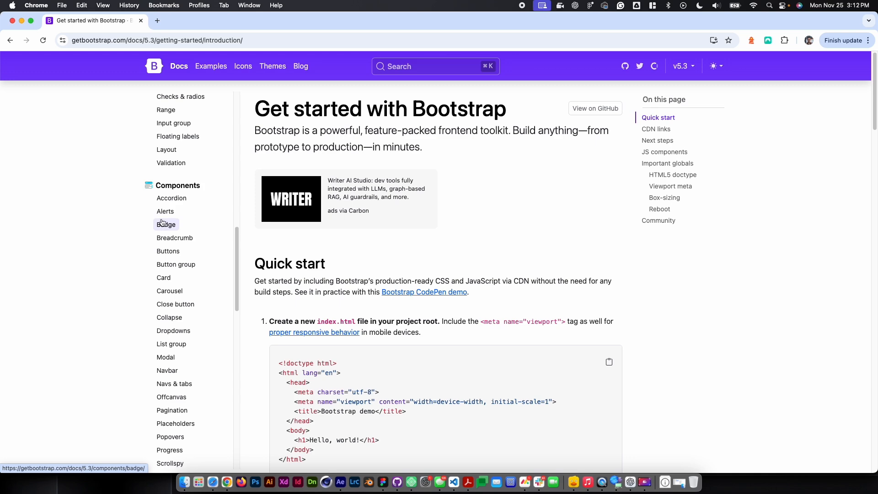
click(171, 213)
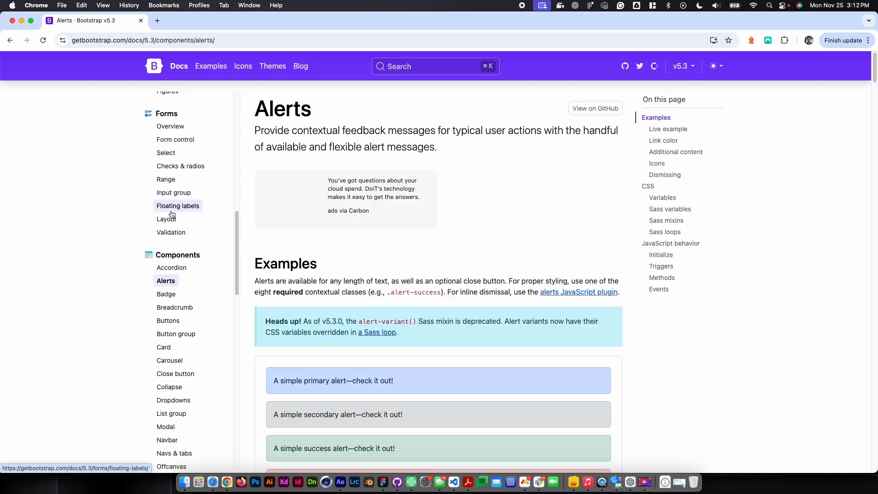
Examine the Alerts page, covering the colour variants, their HTML, the live example code, link colours and additional content.
scroll(727, 311, down, 2)
scroll(727, 311, down, 3)
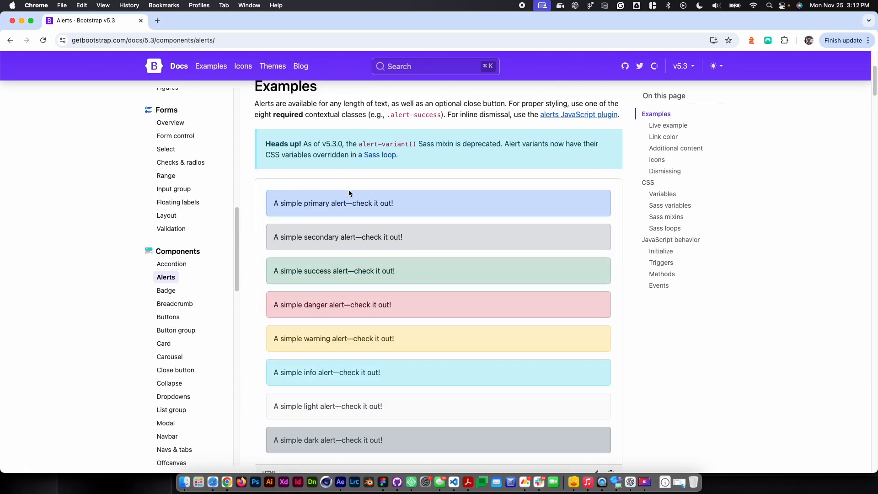
scroll(553, 273, down, 8)
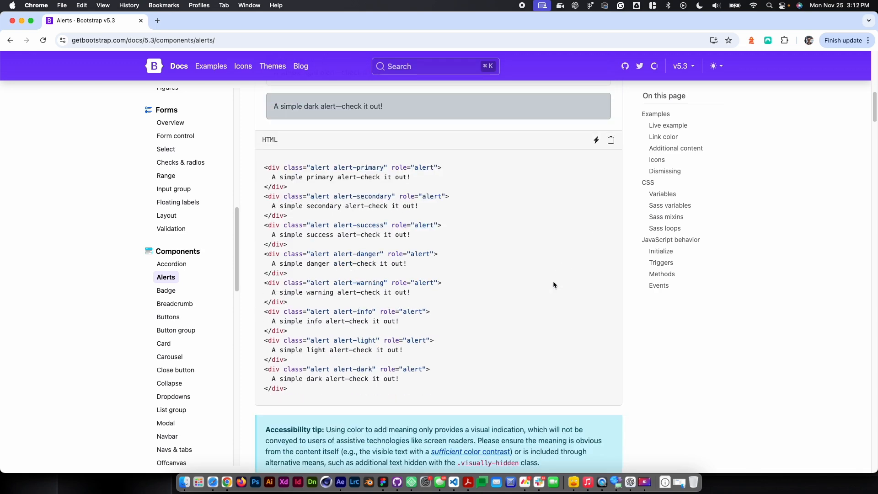
scroll(562, 303, down, 5)
scroll(562, 302, up, 10)
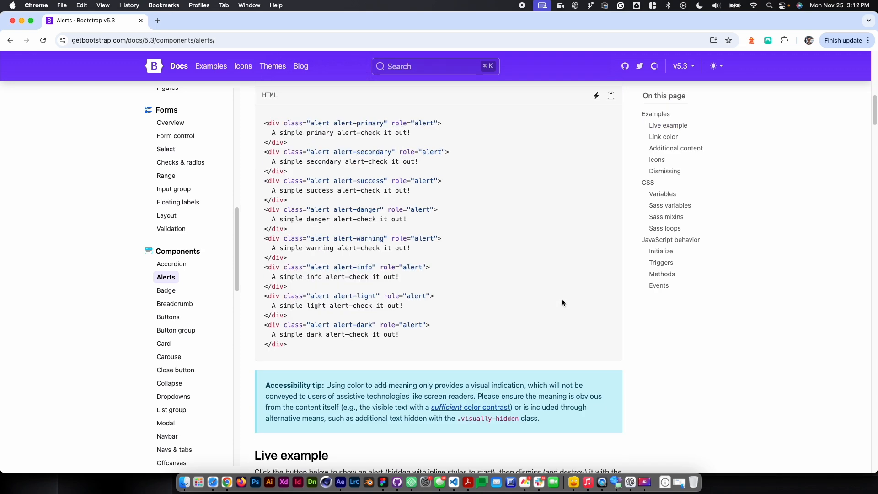
scroll(561, 300, up, 3)
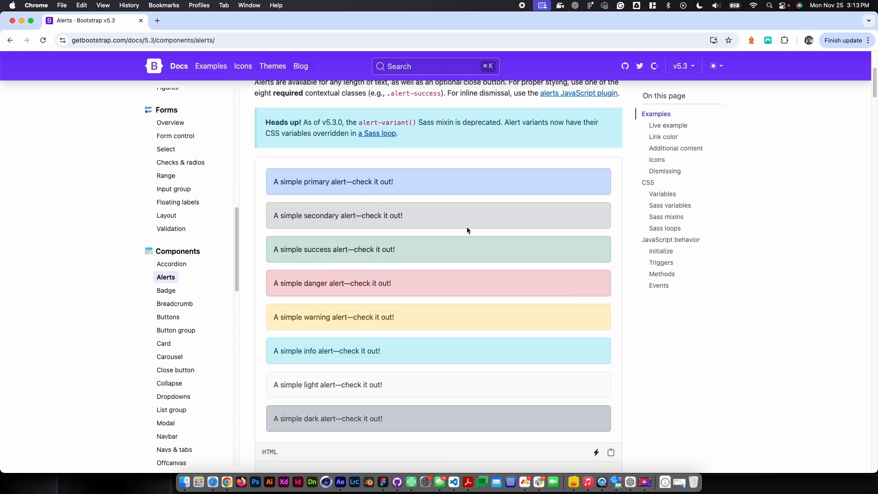
scroll(434, 218, down, 5)
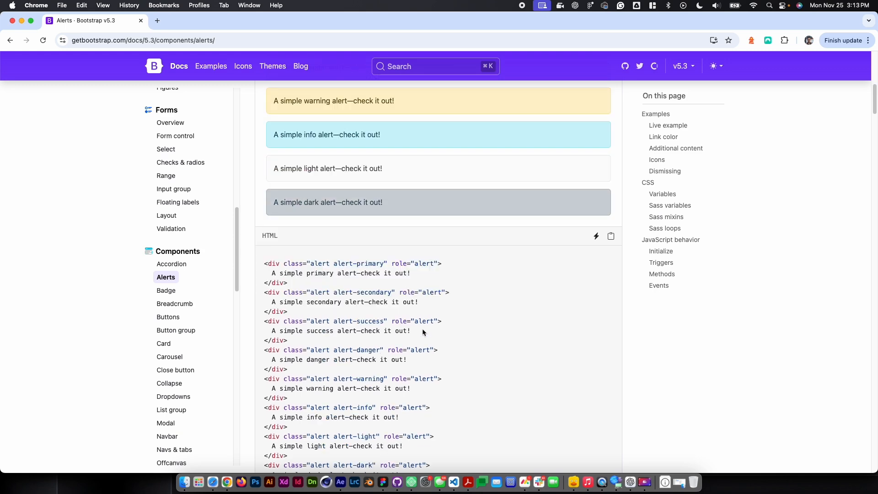
scroll(415, 314, down, 3)
scroll(507, 278, up, 3)
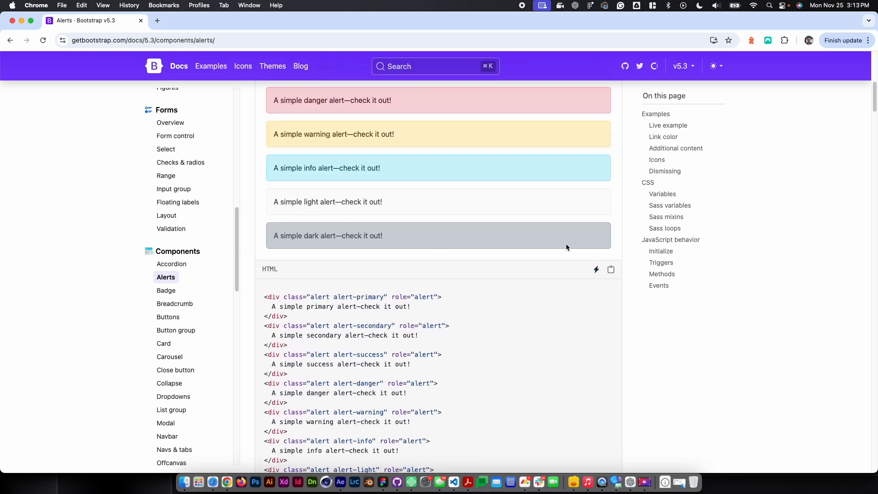
scroll(549, 250, down, 2)
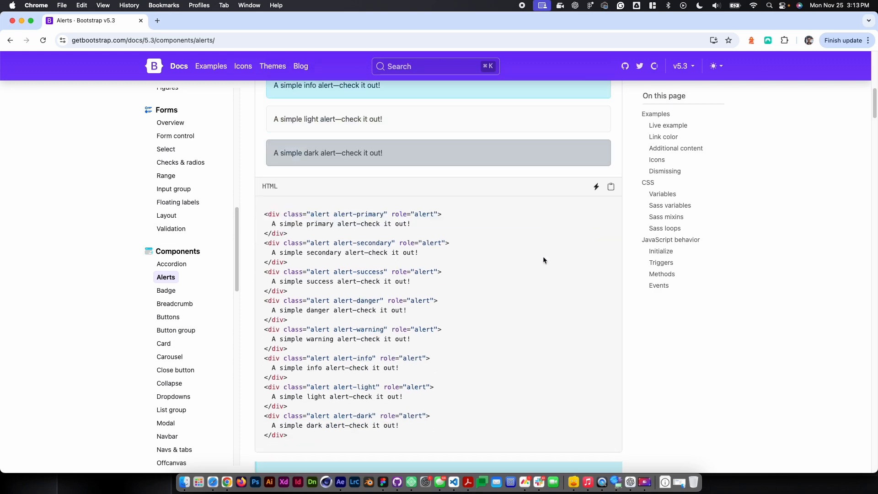
scroll(506, 287, down, 10)
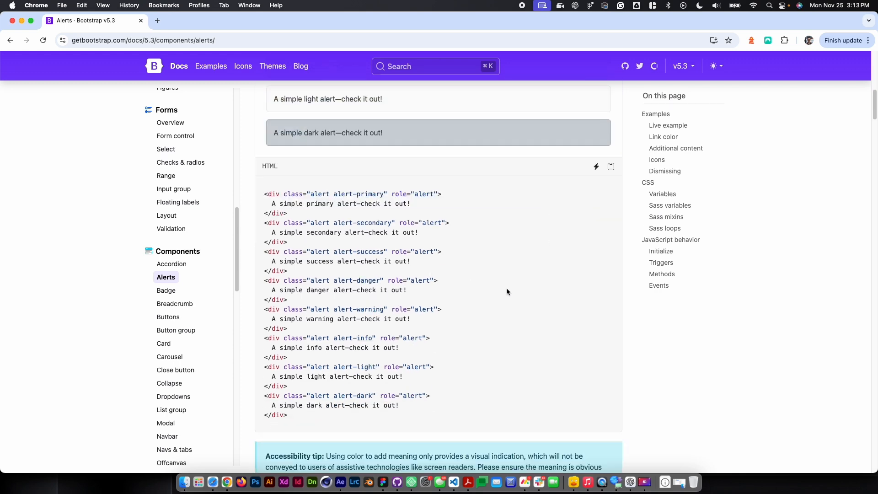
scroll(507, 289, down, 4)
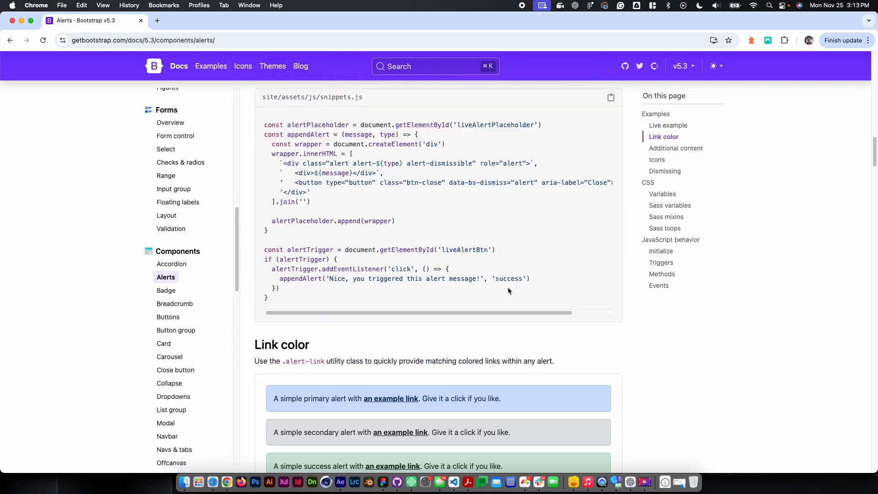
scroll(508, 288, down, 5)
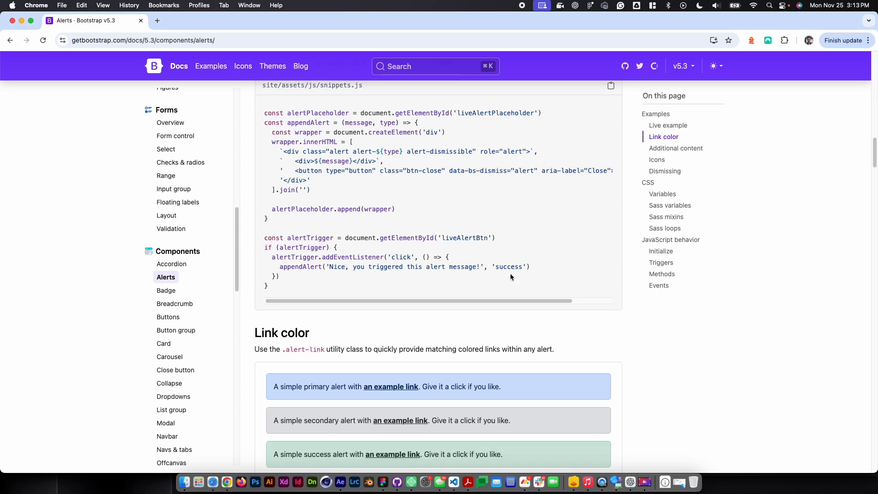
scroll(516, 285, down, 5)
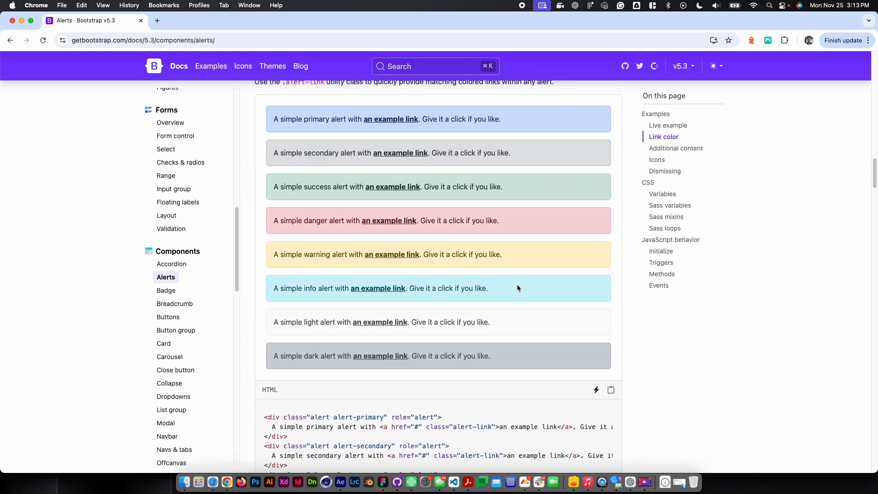
scroll(513, 283, down, 7)
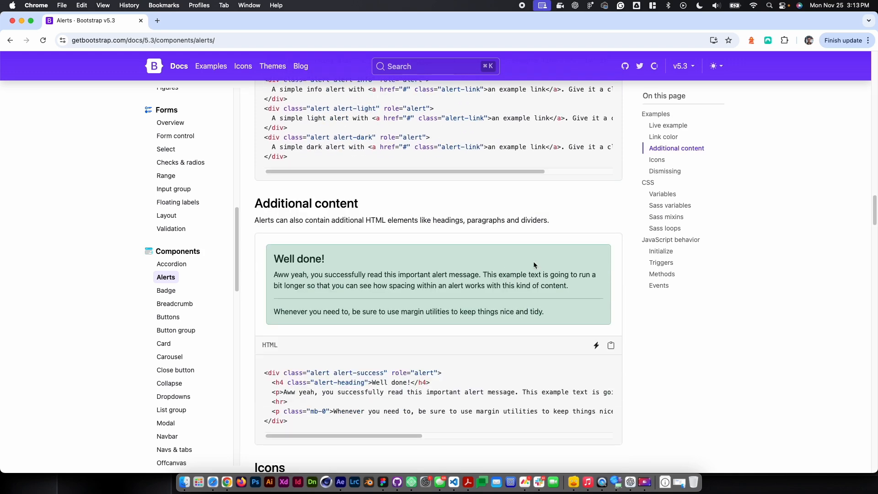
Switch to Figma and copy the Primary alert variant from the Alert component set.
key(super+Tab)
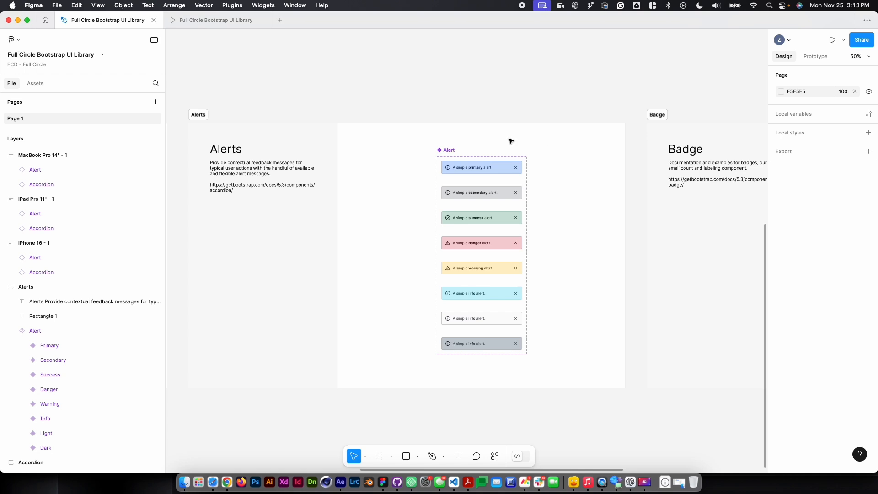
drag(303, 82, 449, 150)
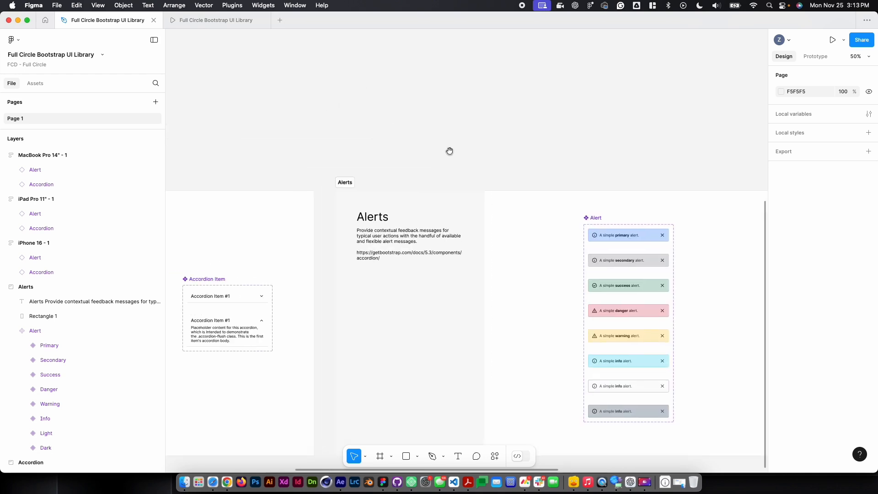
click(653, 241)
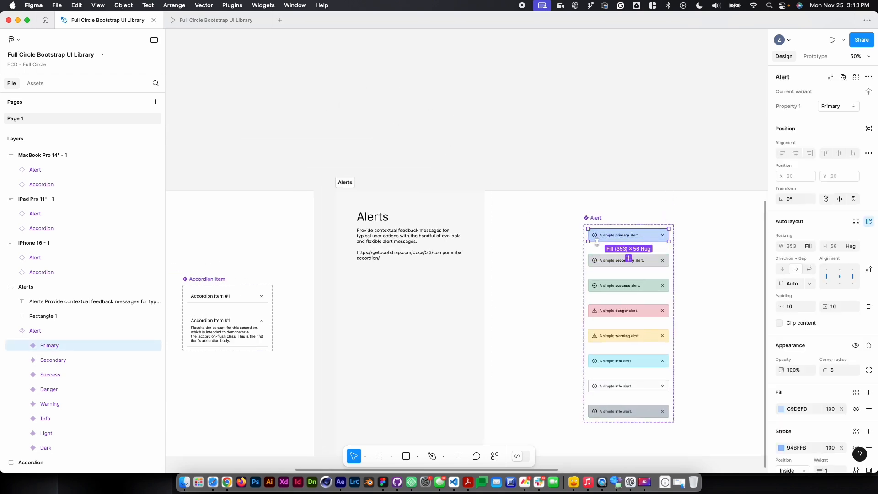
click(369, 99)
Delete the accordions from the iPhone 16, iPad Pro 11" and MacBook Pro 14" frames, together with the alert in the iPhone frame.
drag(215, 61, 547, 233)
drag(321, 74, 445, 269)
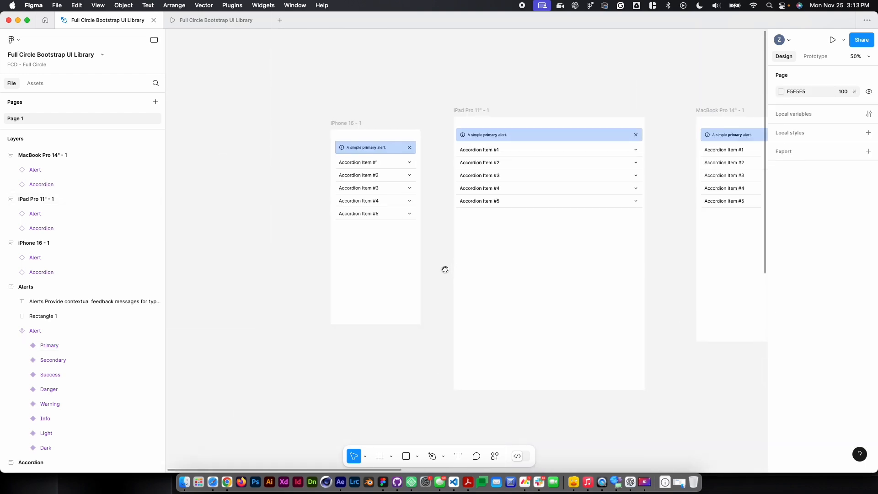
click(385, 185)
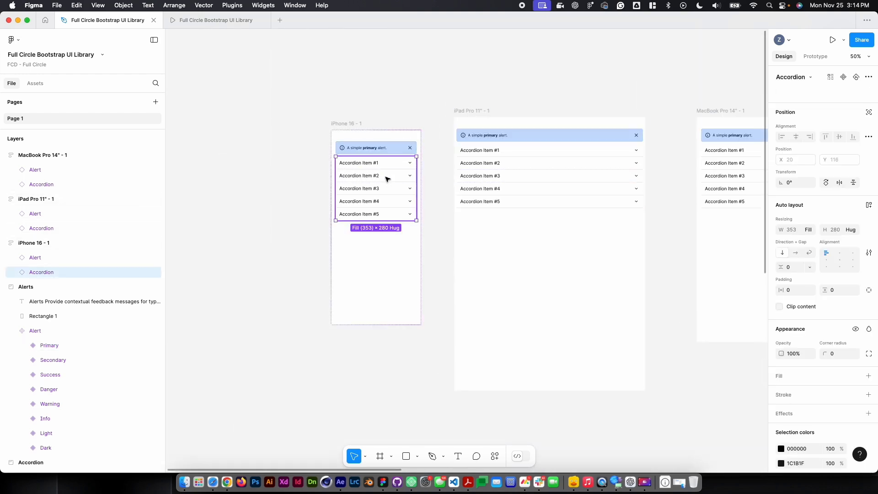
shift+click(392, 153)
shift+click(580, 196)
shift+click(587, 136)
shift+click(590, 134)
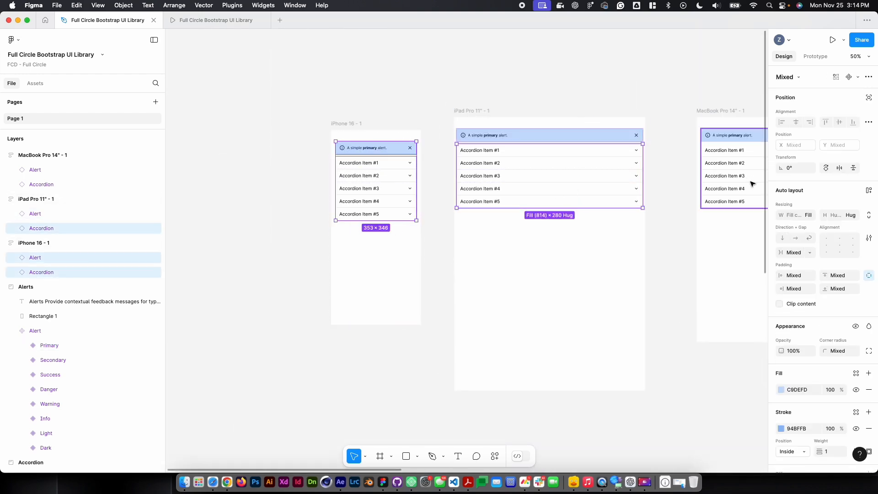
shift+click(749, 182)
shift+click(729, 135)
shift+click(729, 135)
key(Delete)
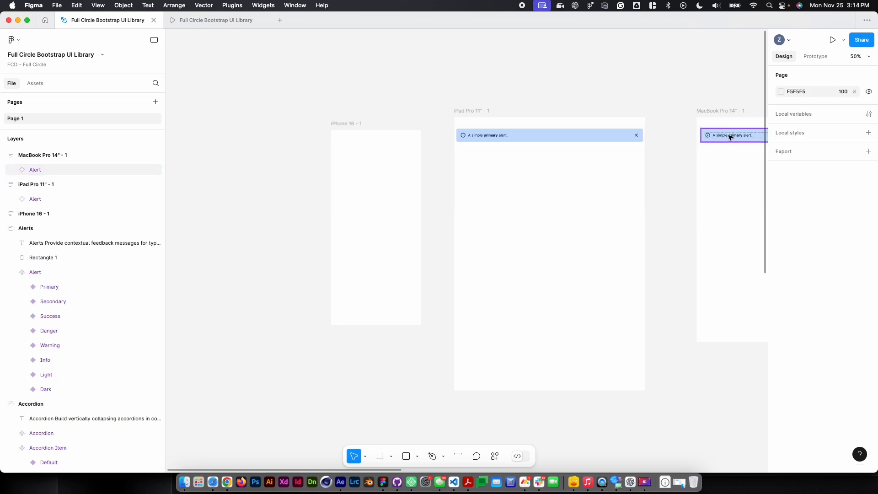
Delete the remaining alerts from the MacBook Pro 14" and iPad Pro 11" frames.
click(729, 135)
key(Delete)
click(615, 135)
key(Delete)
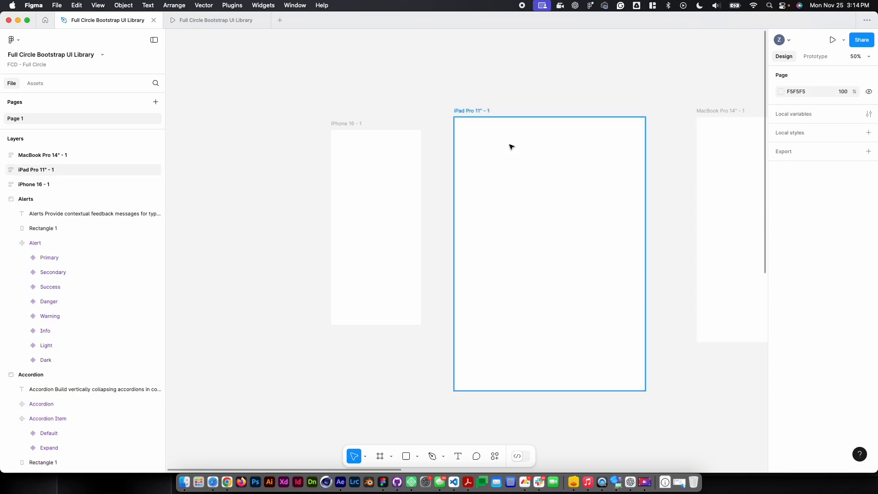
Paste the copied primary alert into the empty iPhone 16, iPad Pro 11" and MacBook Pro 14" frames.
click(358, 171)
key(cmd+v)
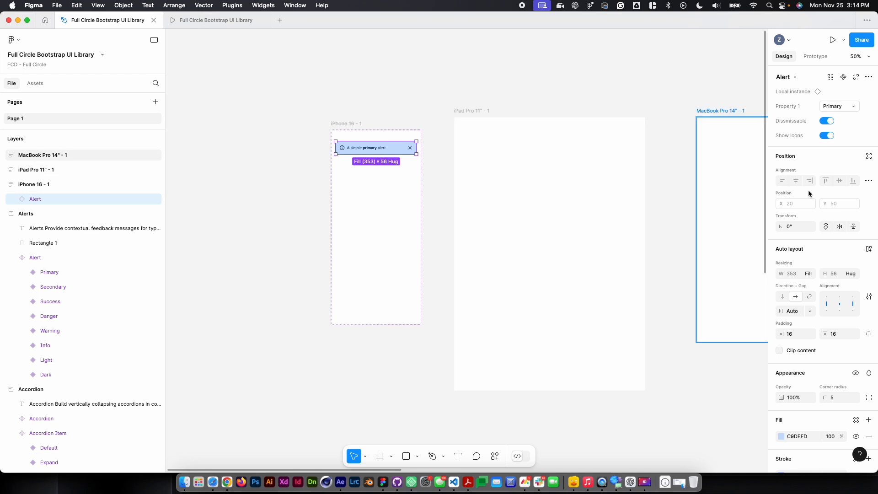
click(574, 186)
key(cmd+v)
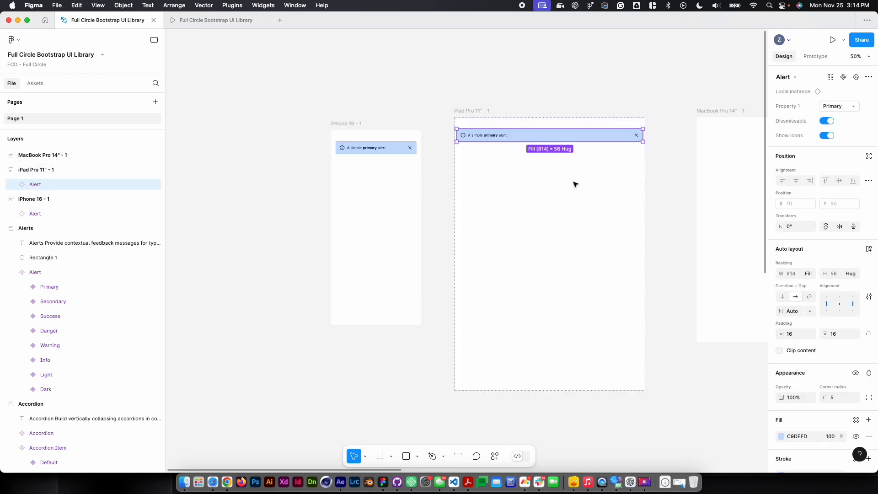
click(673, 88)
scroll(674, 89, right, 10)
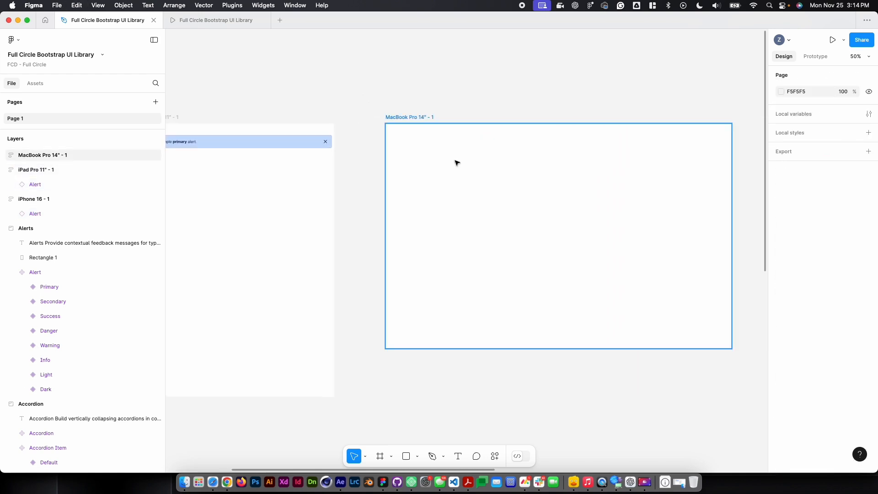
click(521, 197)
key(cmd+v)
click(558, 49)
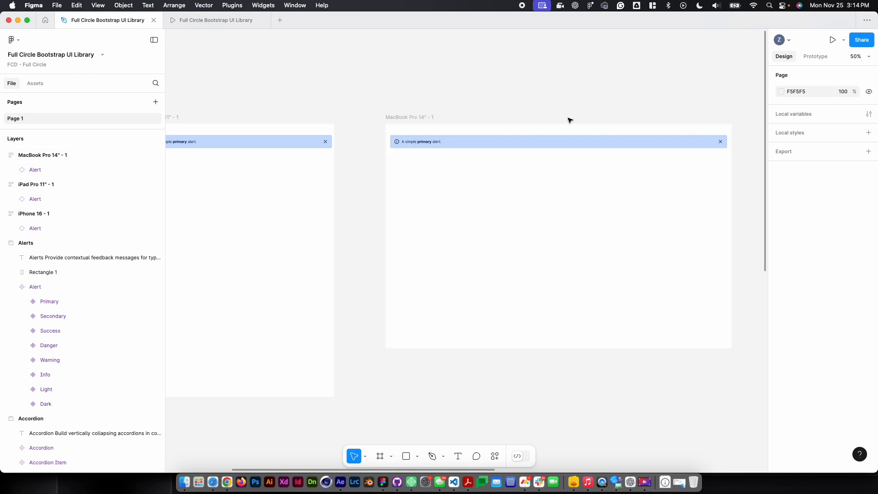
Increase the horizontal auto layout padding of the iPad Pro 11" frame to give its alert wider side margins.
scroll(364, 100, left, 6)
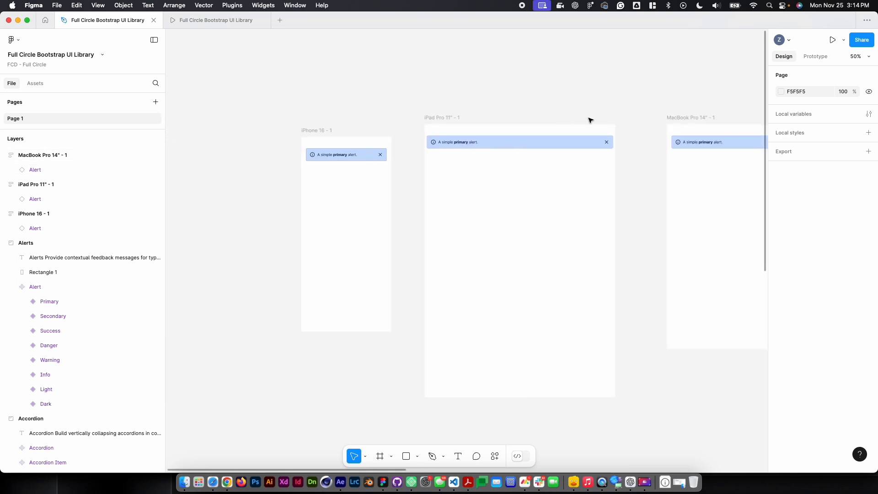
click(460, 158)
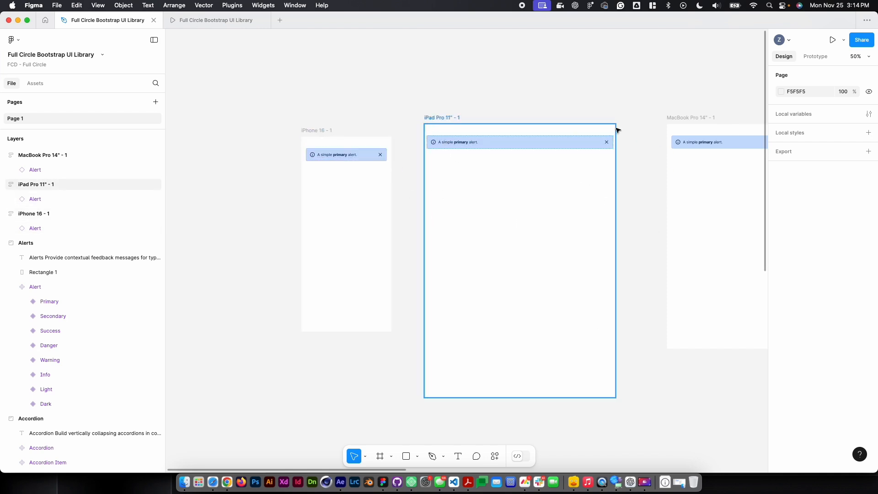
click(446, 129)
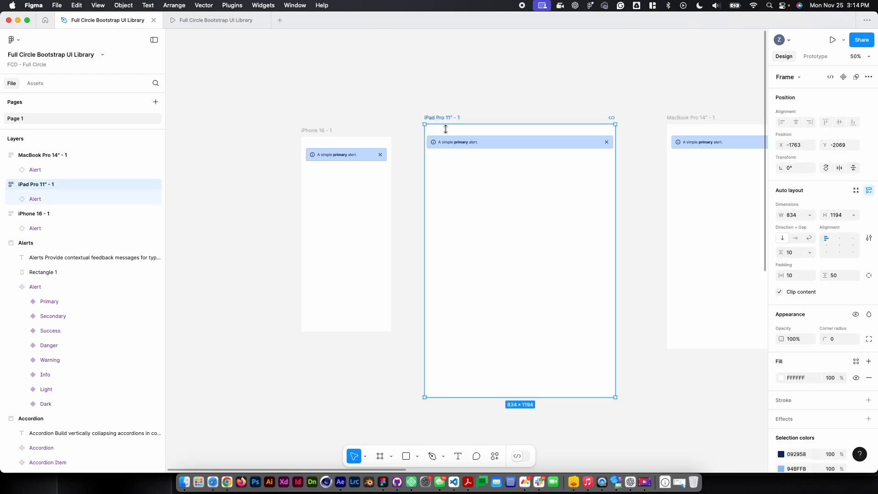
scroll(807, 369, down, 5)
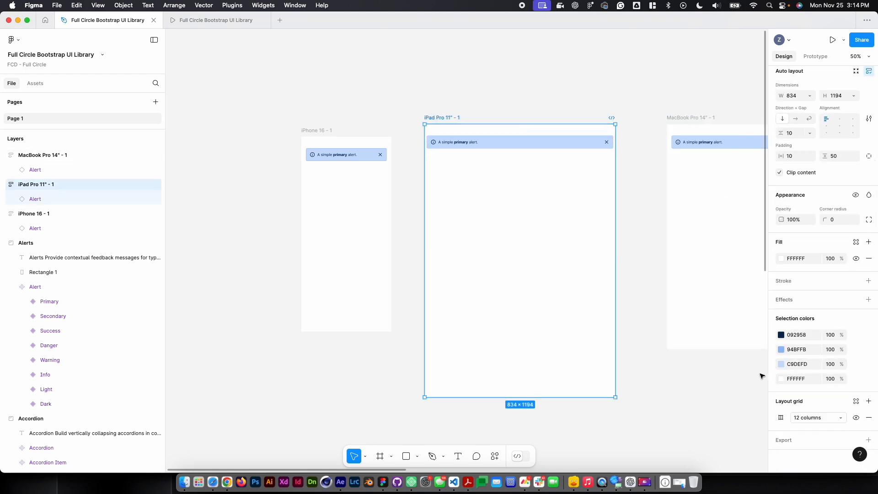
scroll(777, 320, up, 5)
click(677, 78)
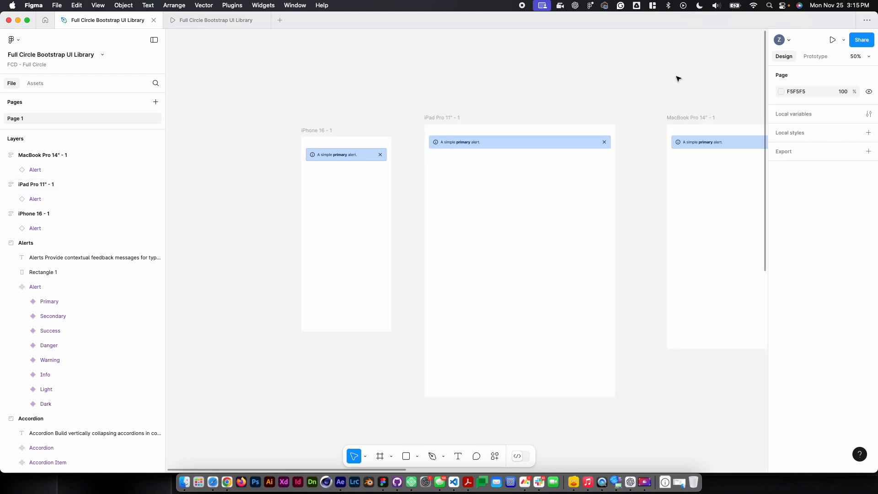
Paste a copy of the primary alert onto the empty canvas below the Alerts frame.
drag(664, 220, 507, 17)
drag(529, 294, 376, 8)
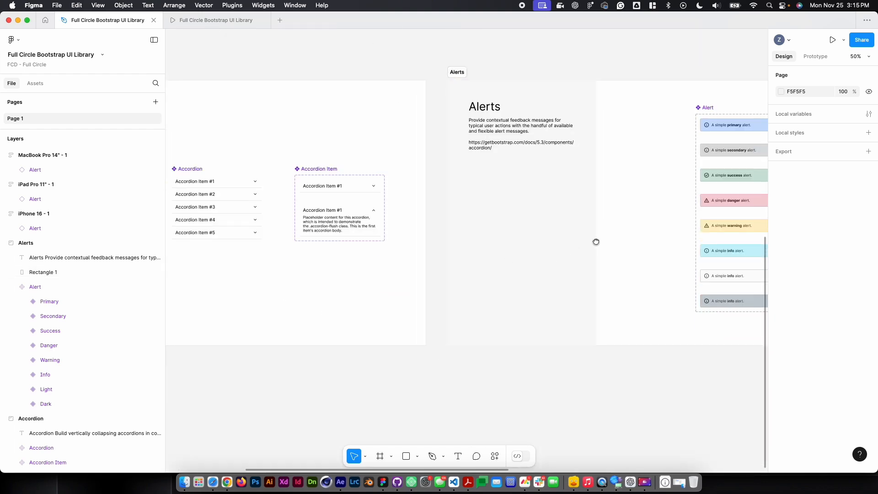
drag(596, 241, 378, 277)
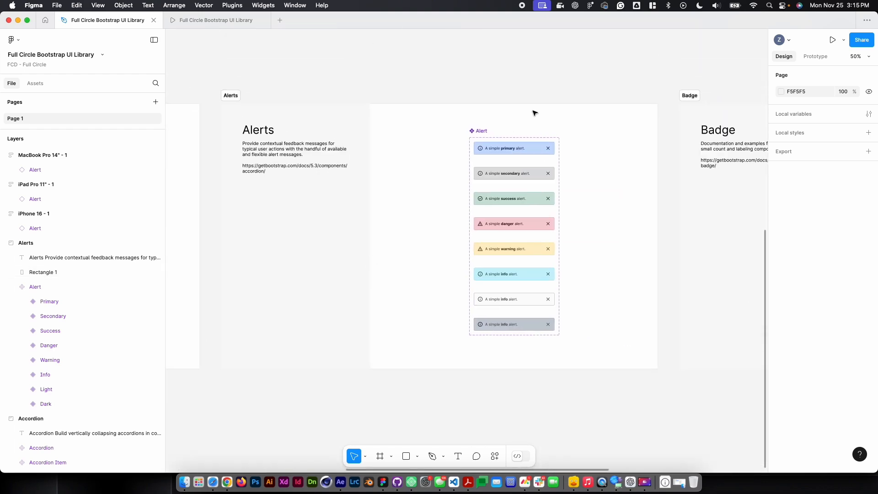
click(534, 149)
click(533, 53)
scroll(533, 256, down, 5)
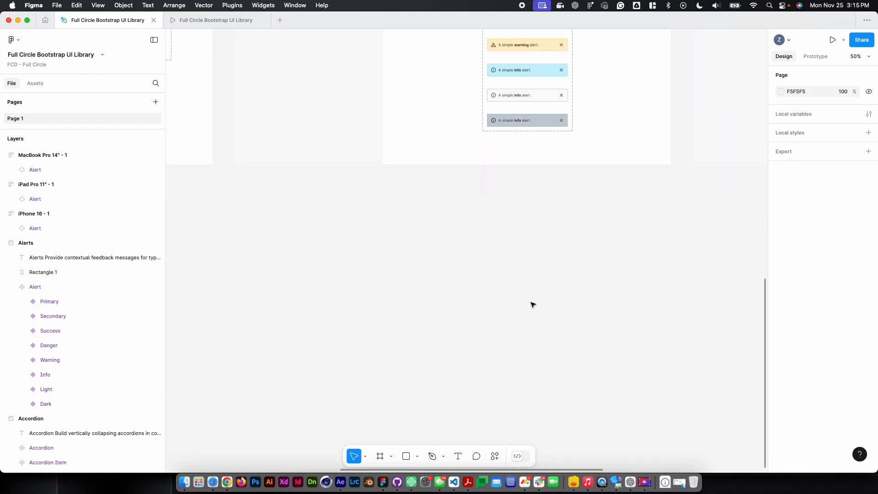
key(shift+0)
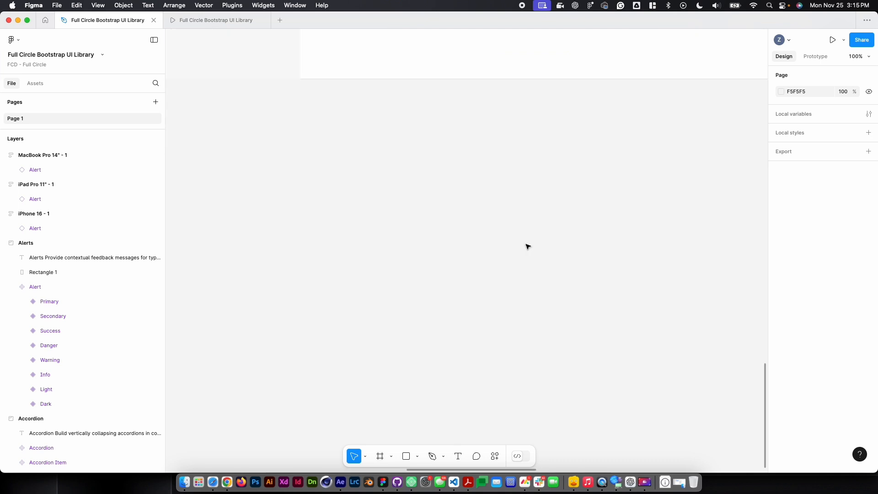
key(cmd+v)
click(500, 280)
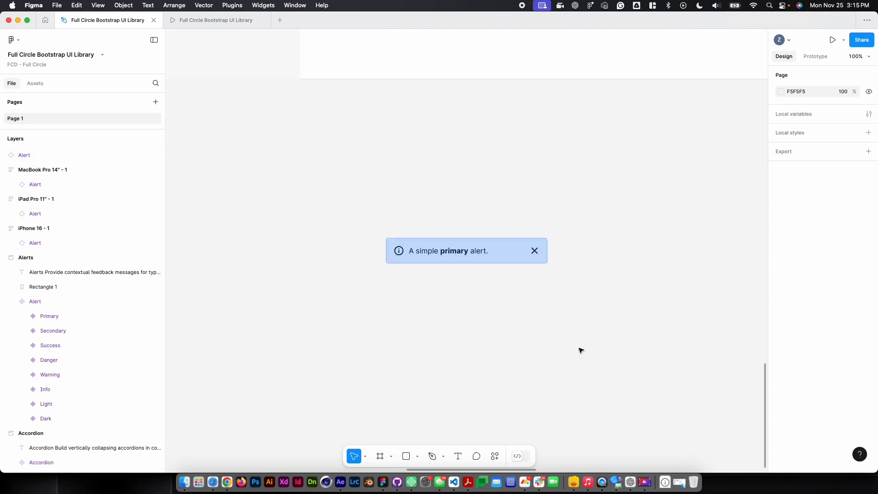
Add a text layer reading "A simple primary alert." below the pasted alert.
scroll(578, 308, down, 3)
key(t)
click(425, 280)
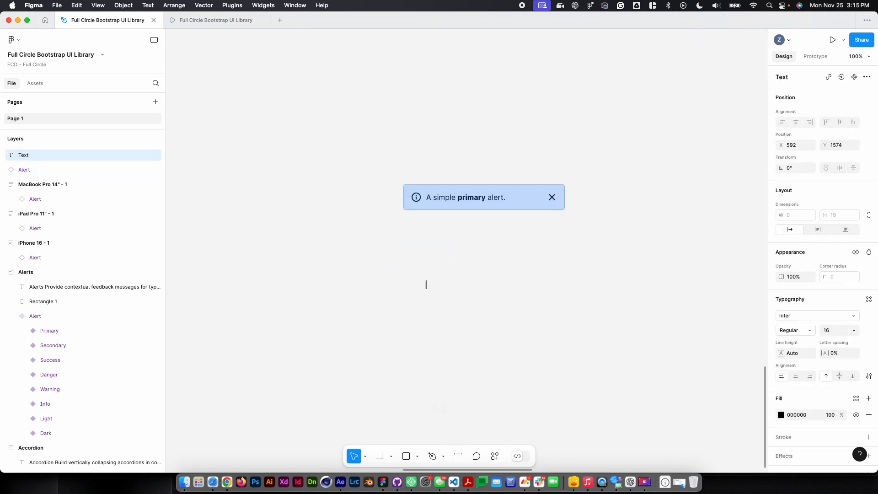
key(Caps_Lock)
text(A simple primar)
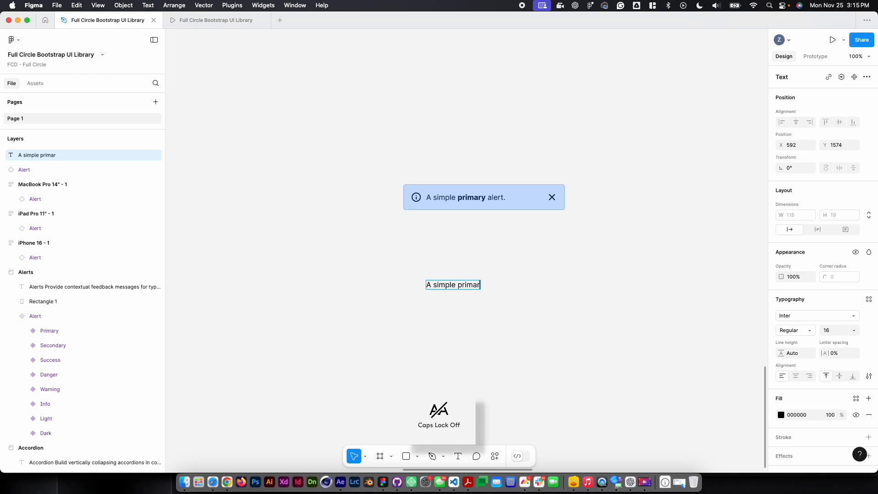
text(y alert.)
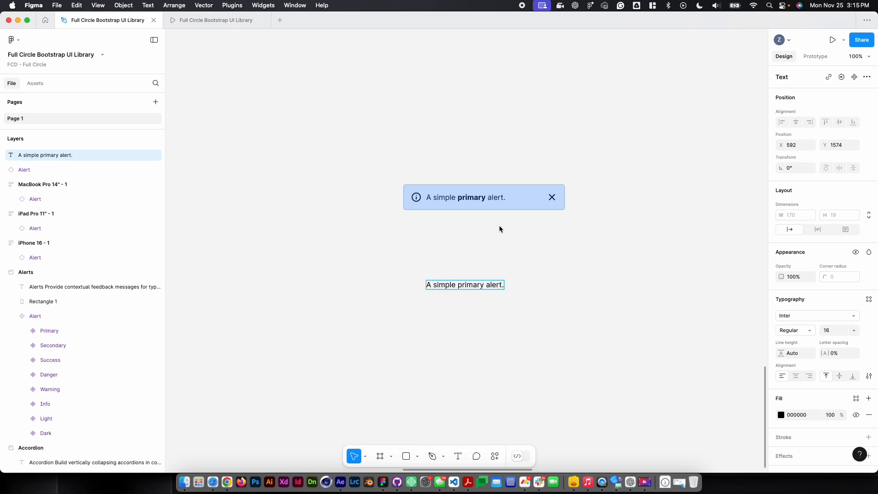
click(477, 250)
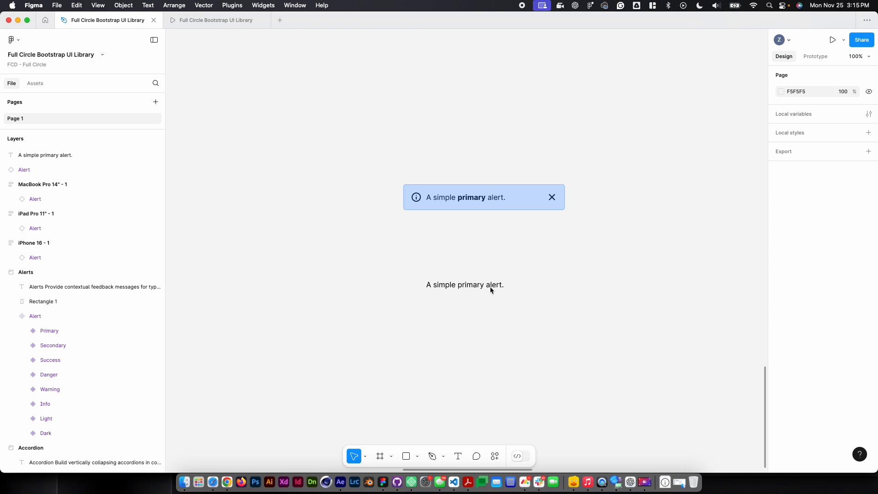
Group the new text and convert it to an auto layout frame with horizontal padding 15 and vertical padding 10.
click(466, 285)
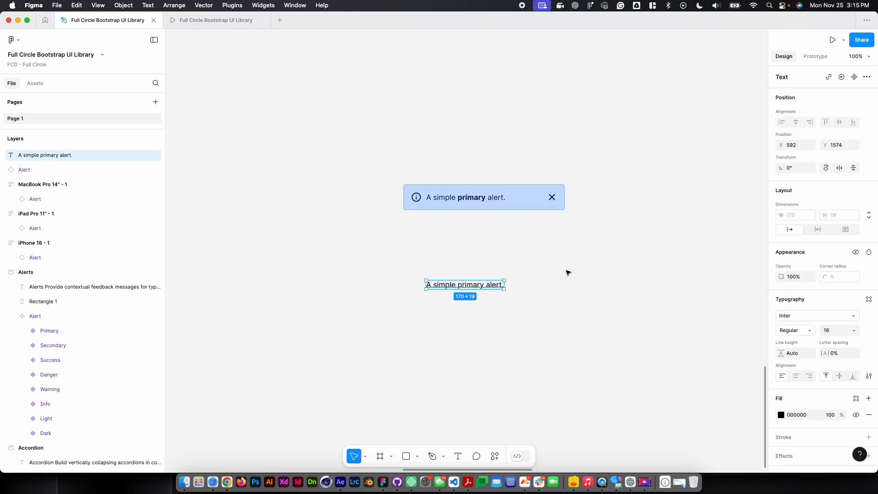
click(569, 273)
click(457, 287)
key(super+g)
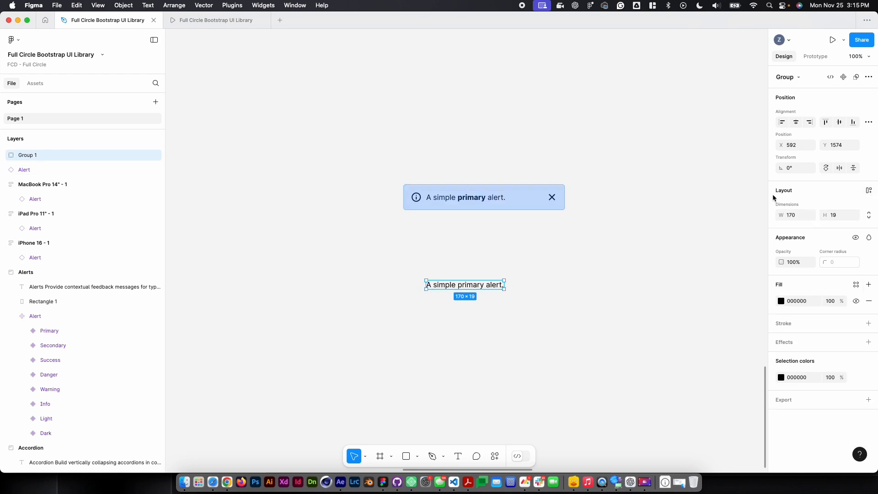
click(869, 190)
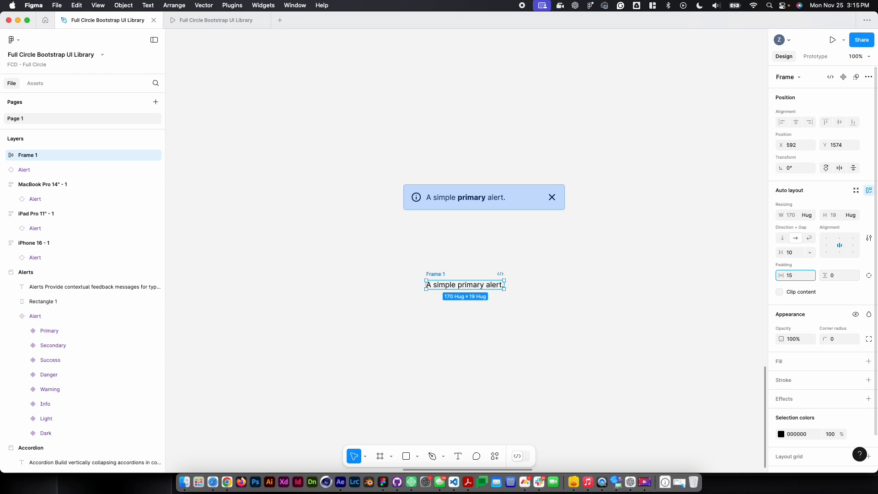
key(Tab)
text(10)
key(Return)
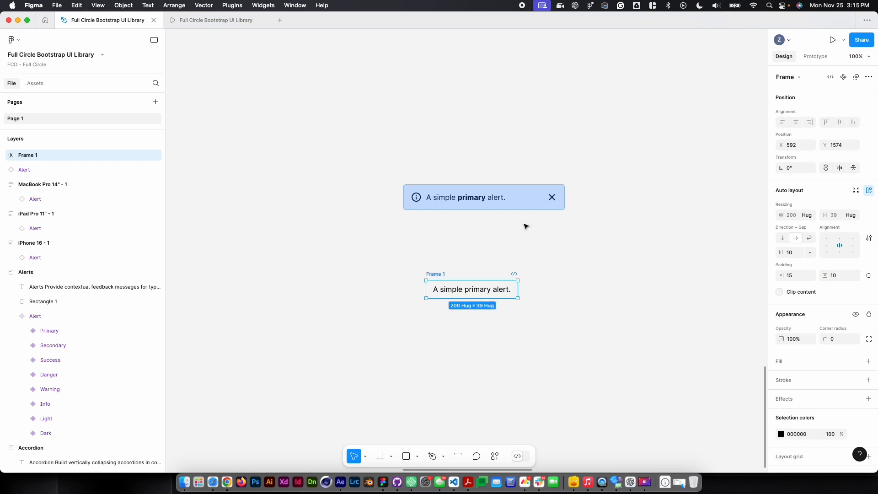
Check the pasted alert's padding and set the new text frame's horizontal and vertical padding to 16.
click(524, 203)
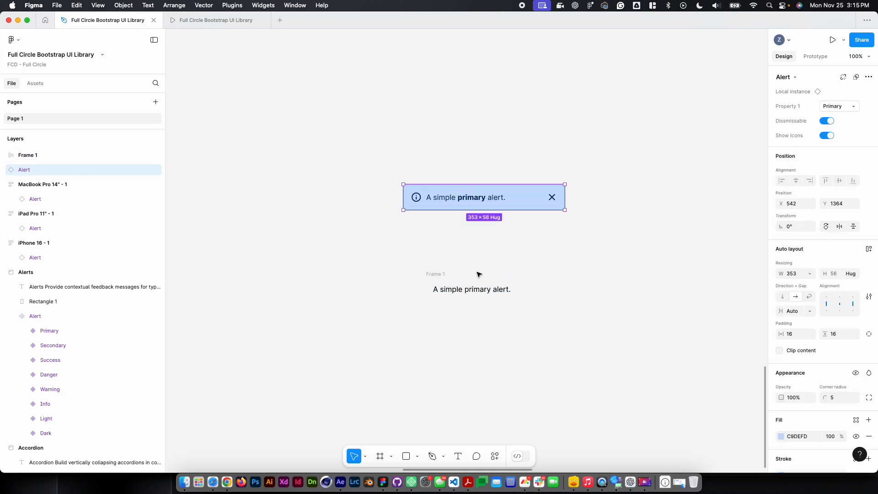
click(436, 273)
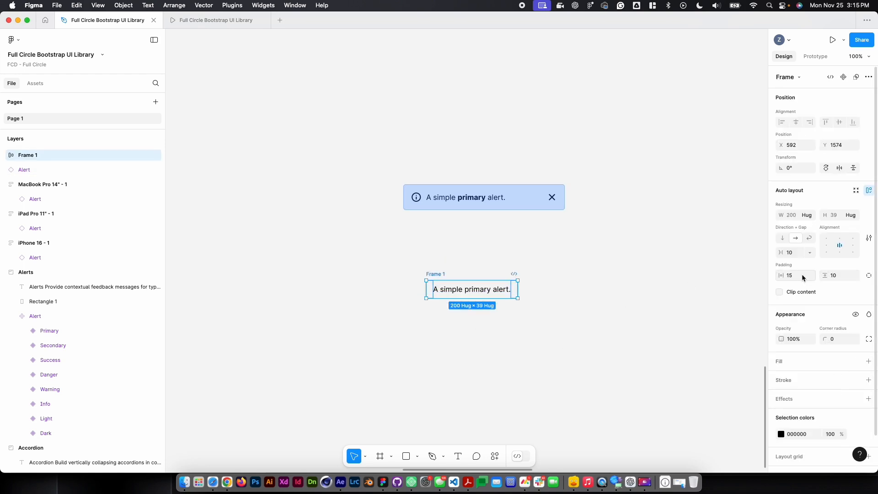
click(843, 275)
text(16)
click(805, 275)
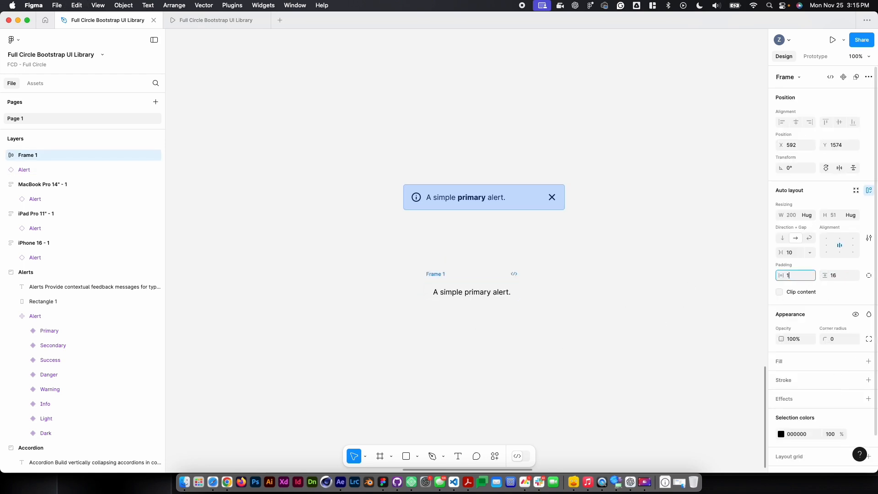
text(16)
key(Return)
click(539, 290)
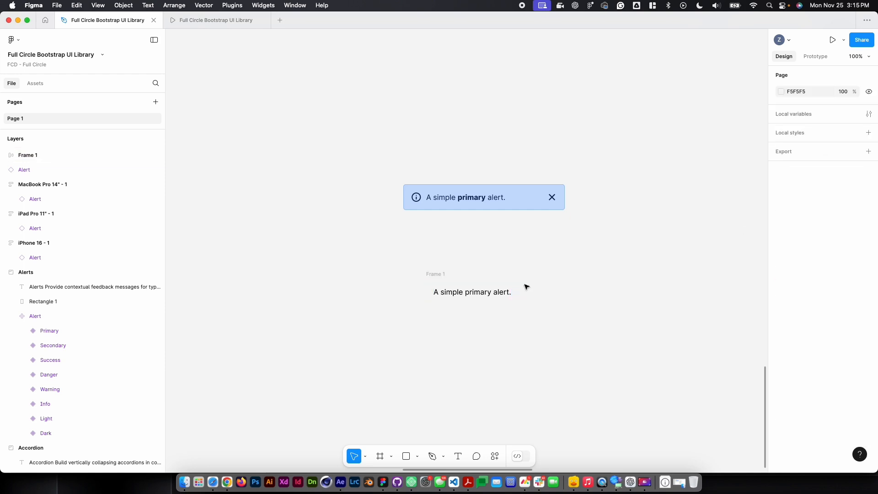
Try to recolour the frame's selection colour with the light blue sampled from the primary alert, and undo it.
click(442, 275)
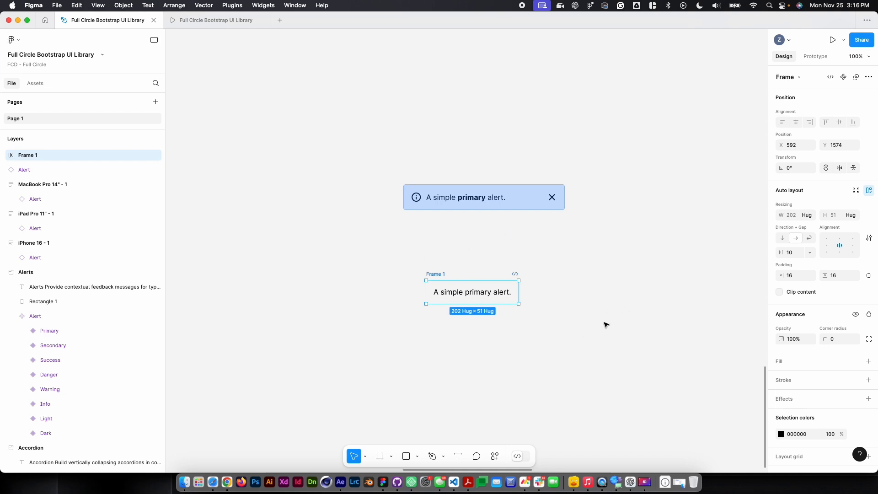
click(544, 233)
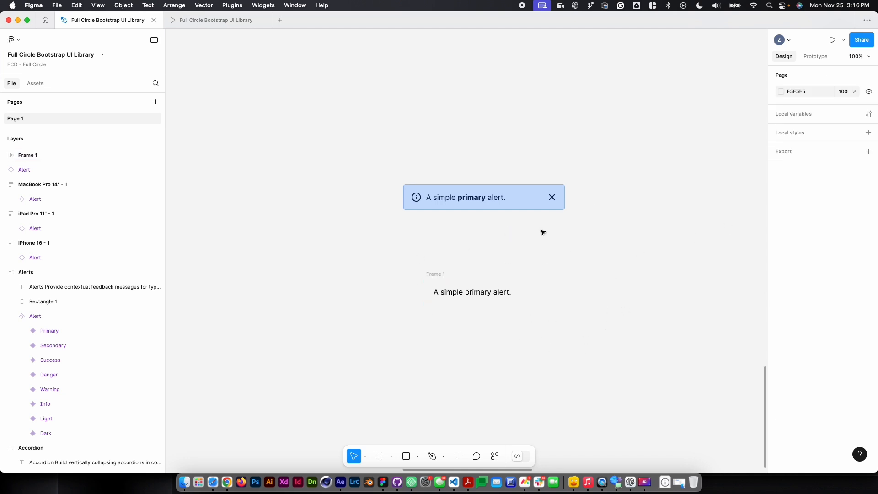
click(478, 293)
click(452, 285)
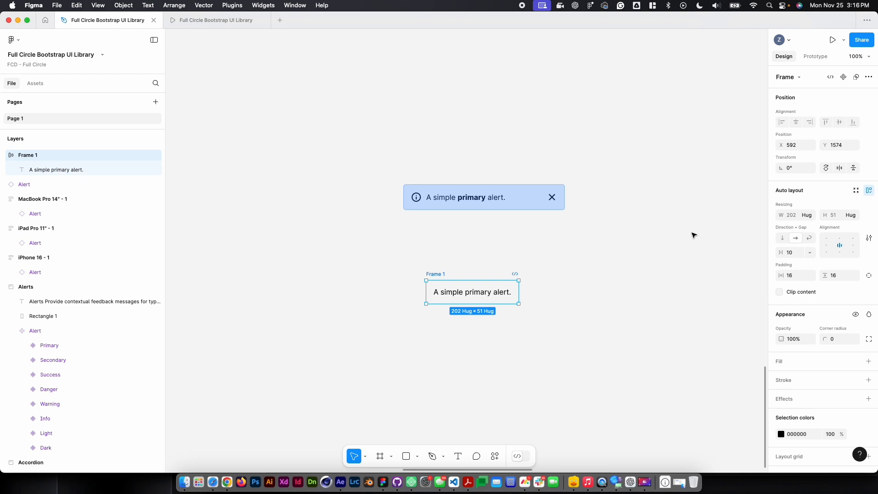
scroll(804, 411, down, 2)
click(781, 398)
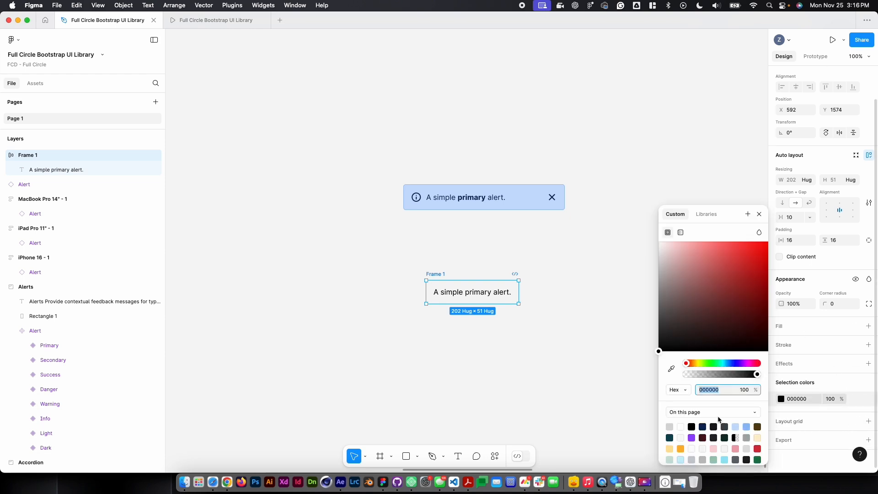
click(671, 368)
click(533, 206)
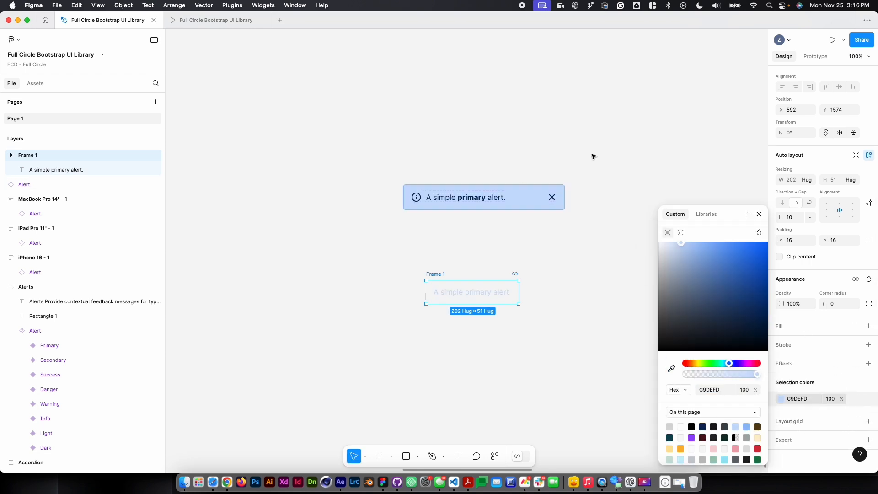
key(super+z)
click(538, 338)
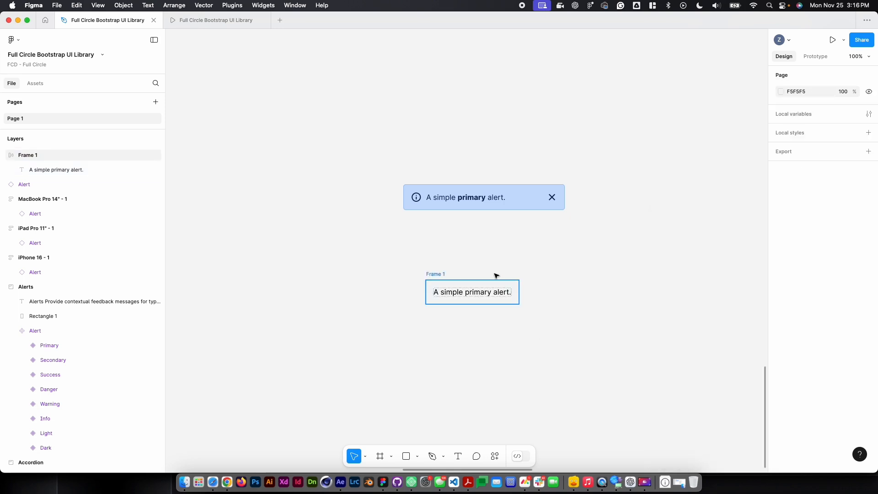
Add a fill to the text frame using the light blue C9DEFD sampled from the primary alert.
click(435, 274)
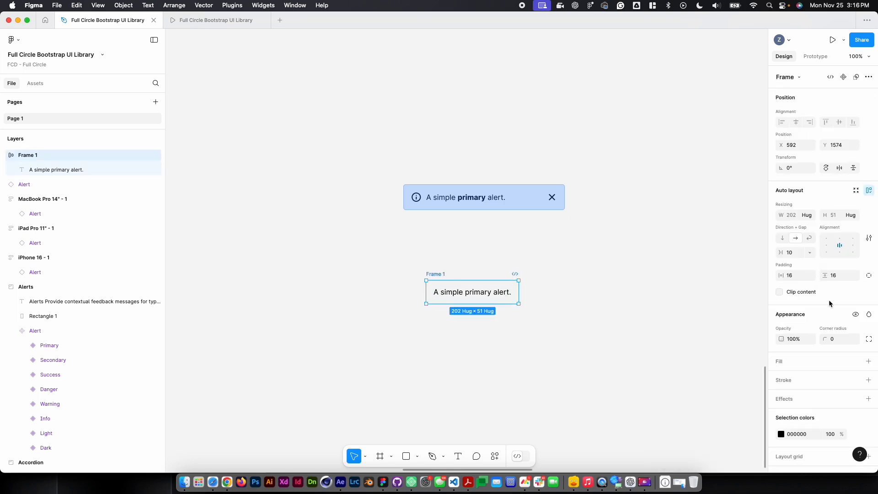
click(869, 362)
click(780, 377)
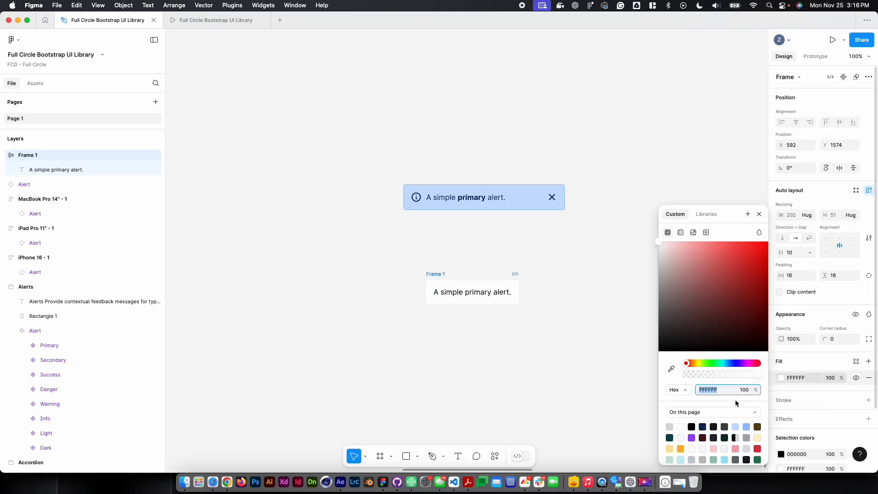
click(671, 368)
click(520, 194)
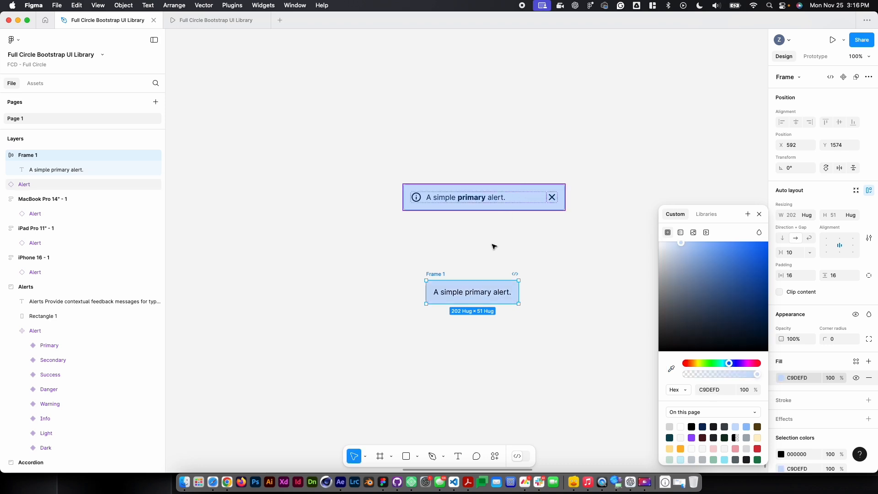
click(593, 337)
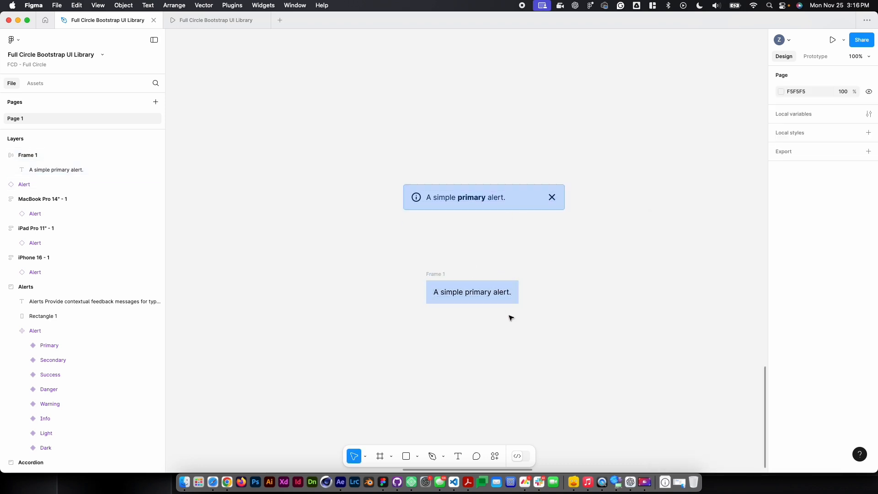
Switch to Chrome to check the alert example in the Bootstrap documentation, and return to Figma.
click(435, 274)
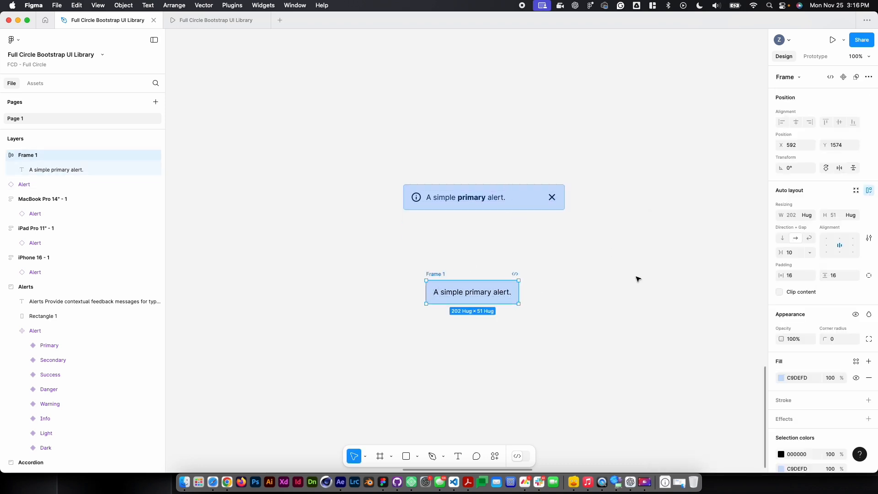
click(630, 295)
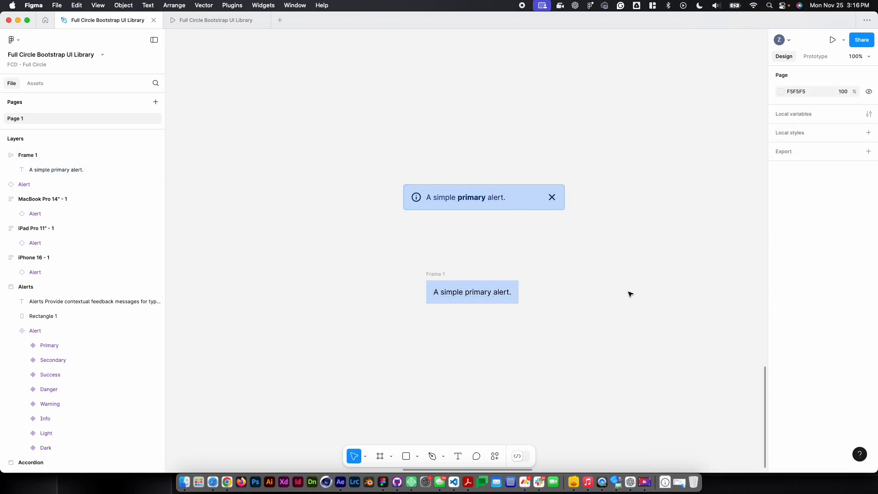
click(228, 482)
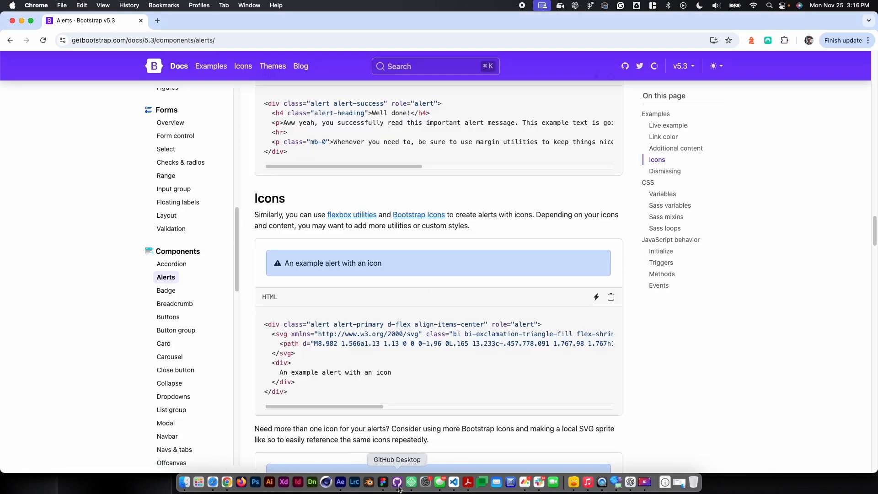
click(383, 483)
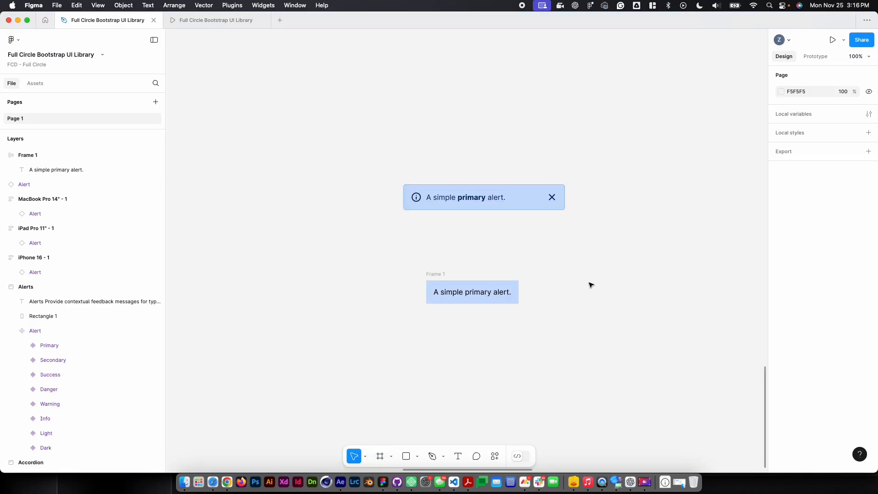
Set the corner radius of the light blue text frame to 5.
click(442, 275)
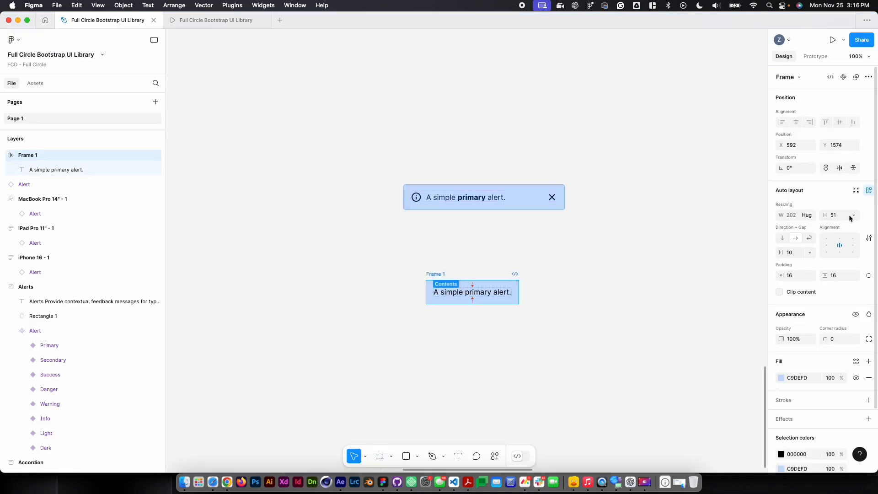
click(836, 339)
key(Return)
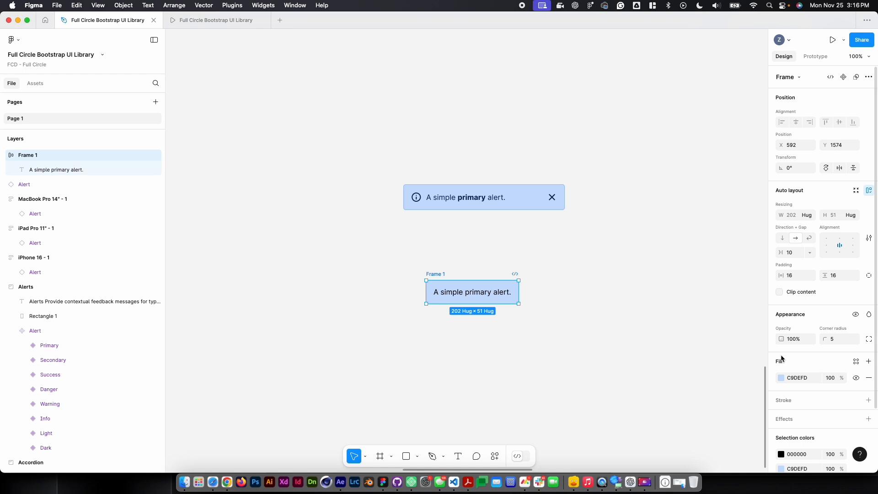
click(633, 337)
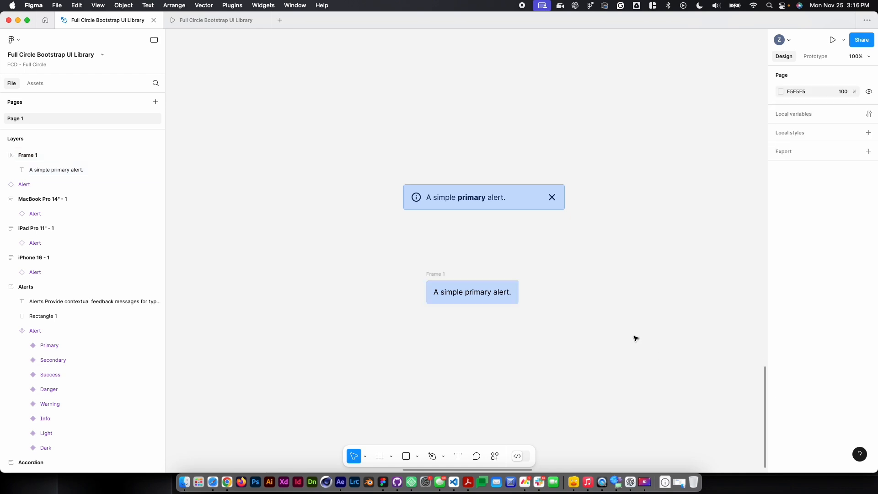
Recolour the alert text in the new frame with the dark navy 092958 sampled from the primary alert's text.
click(489, 297)
click(781, 414)
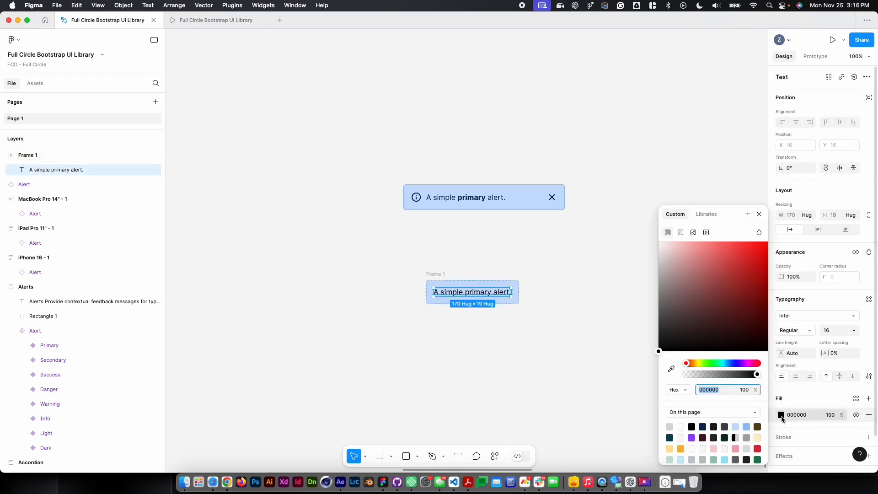
click(671, 368)
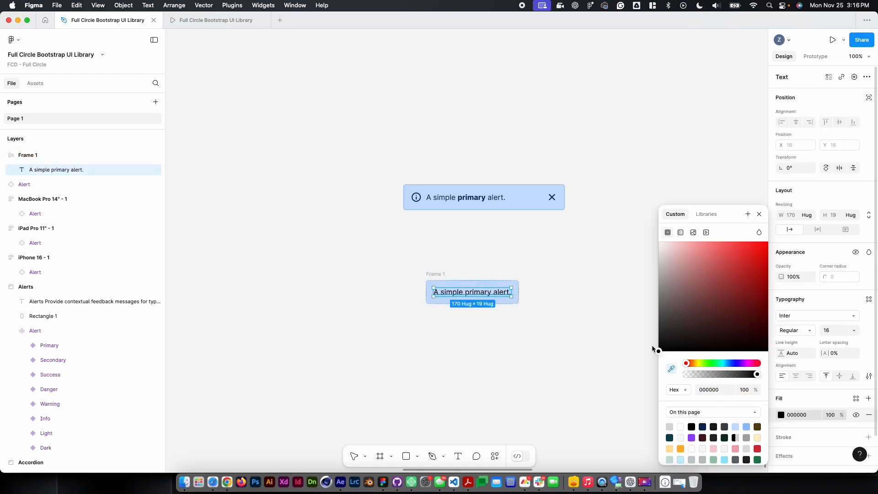
click(473, 196)
click(594, 283)
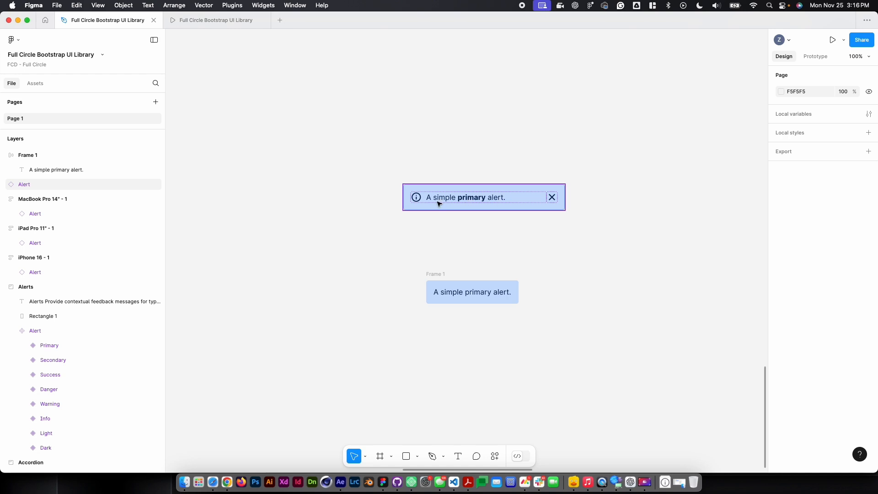
Make the word "primary" bold in the new frame's alert text.
scroll(627, 274, up, 10)
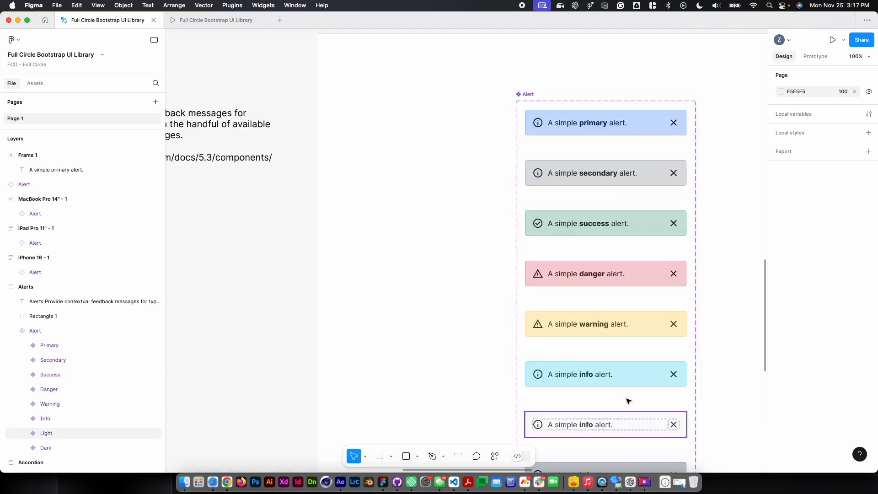
scroll(636, 388, down, 2)
scroll(637, 377, down, 9)
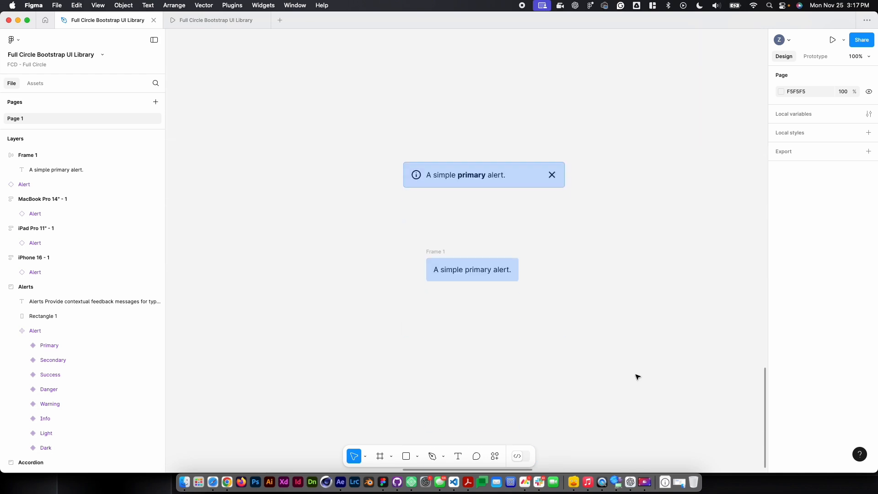
click(445, 252)
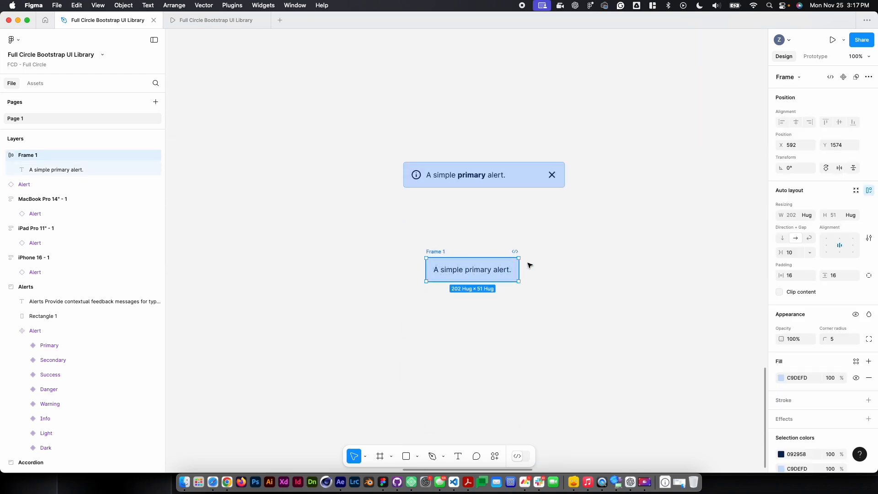
click(486, 275)
double_click(487, 271)
drag(491, 270, 468, 270)
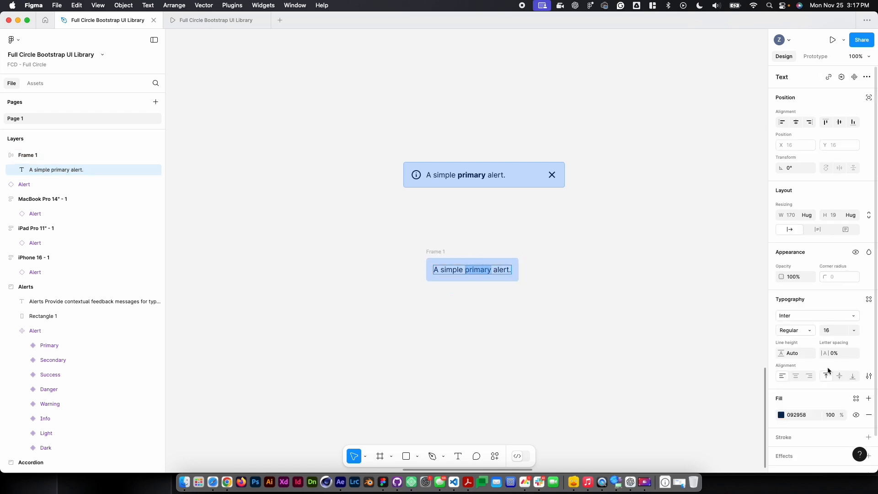
click(807, 333)
click(816, 364)
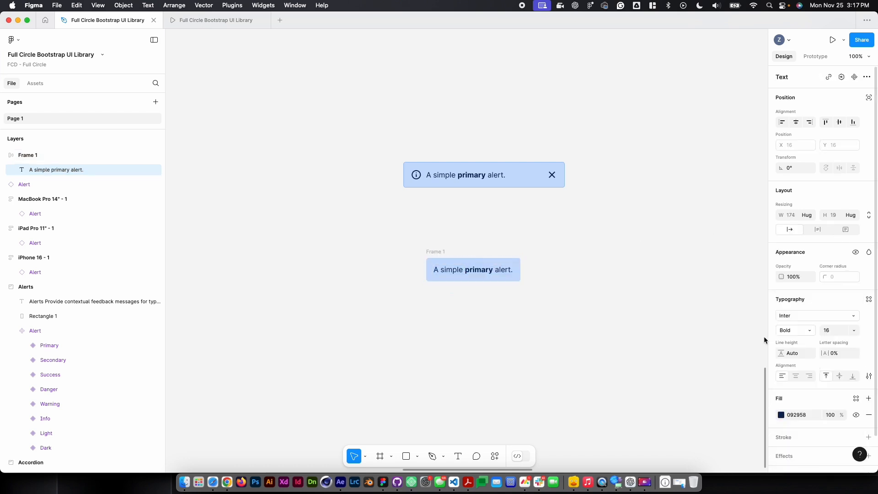
key(Escape)
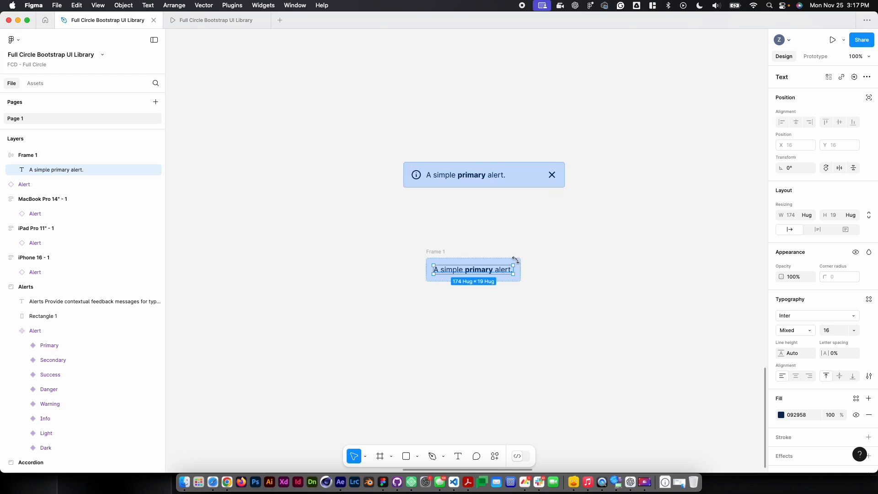
Add a 1 px inside stroke to the new alert frame in 94BFFB, sampled from the primary alert's border.
click(457, 258)
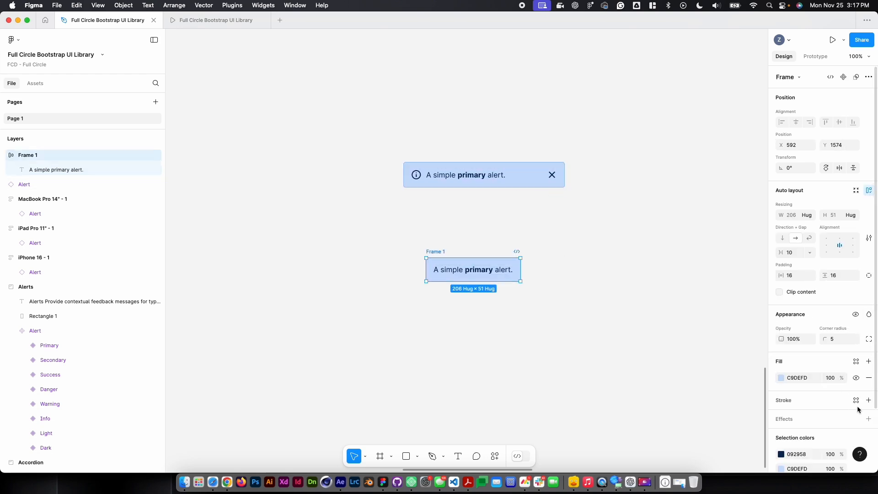
click(867, 400)
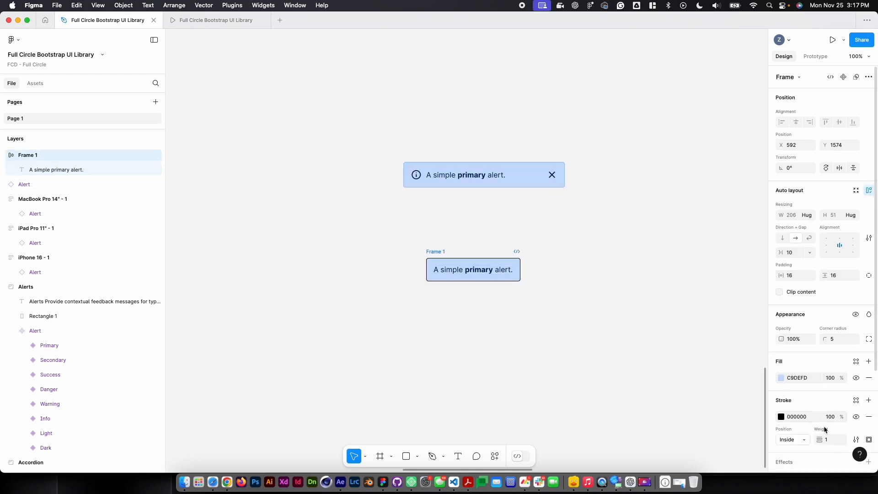
click(781, 417)
click(671, 369)
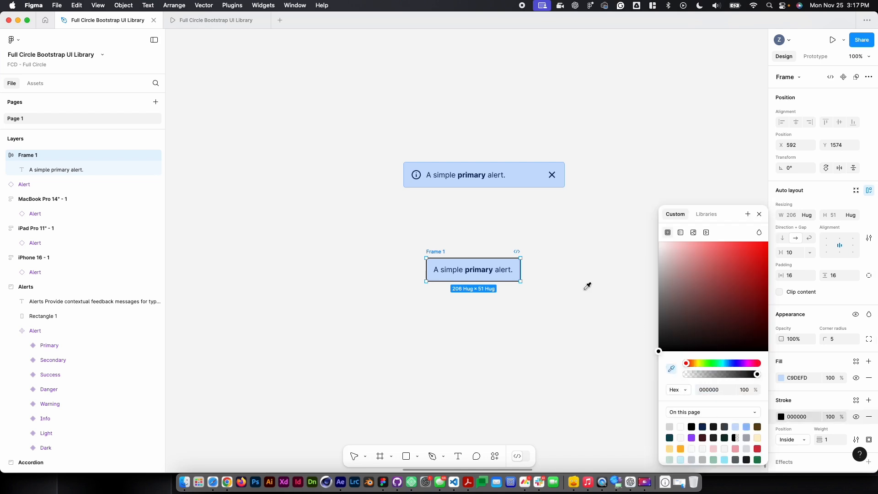
click(482, 160)
click(502, 117)
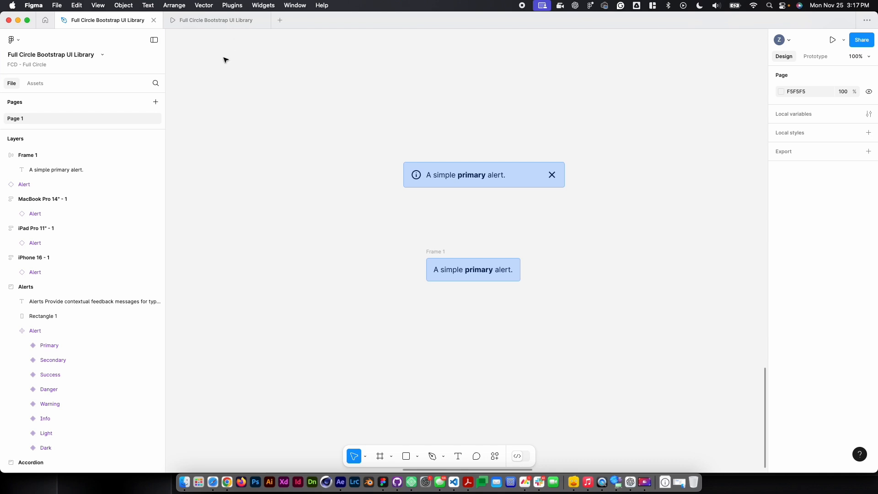
Open the Material Symbols plugin and search its symbols for info.
click(241, 3)
mouse_move(195, 4)
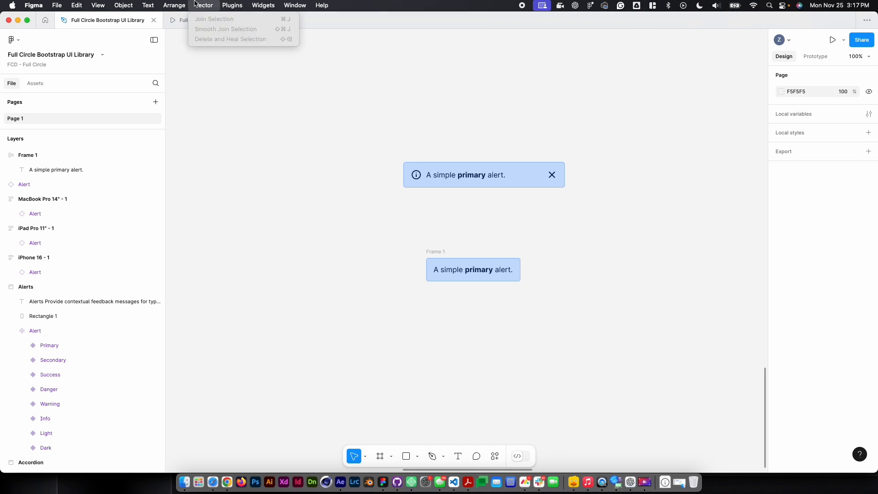
mouse_move(231, 4)
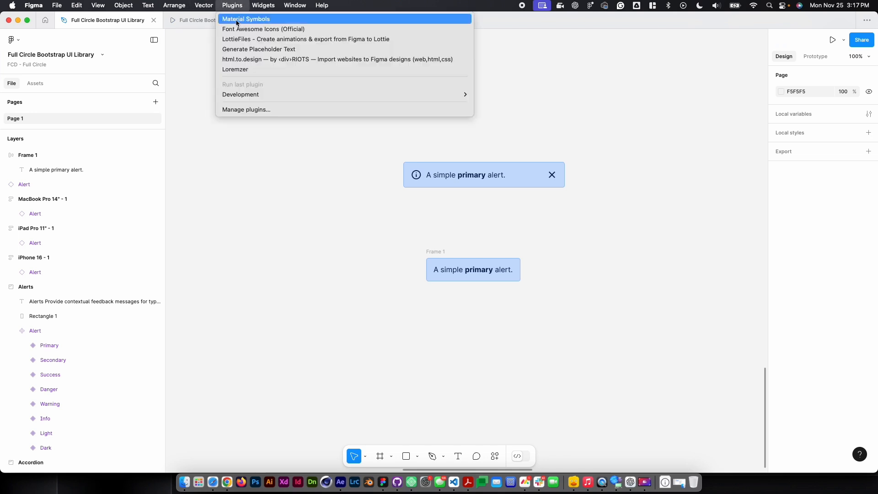
click(283, 21)
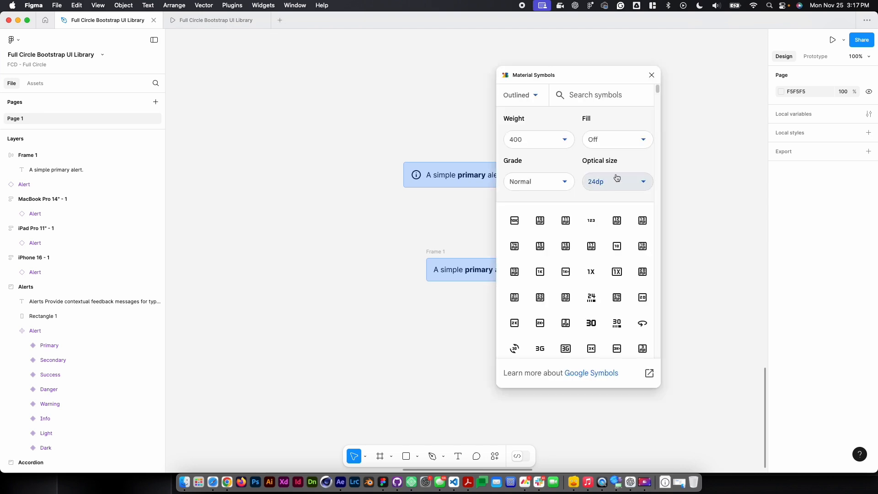
text(info)
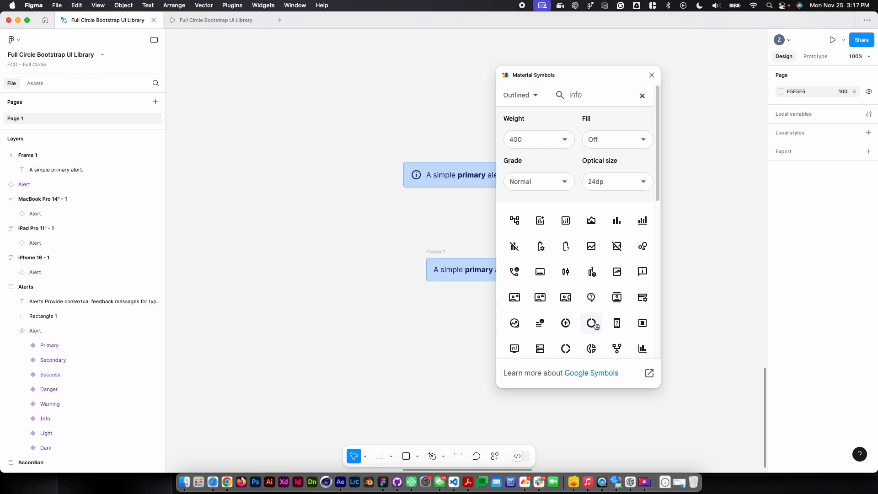
Insert the outlined circled info symbol at 24 × 24 and move the Material Symbols window clear of the alerts.
scroll(595, 322, down, 3)
scroll(612, 320, down, 5)
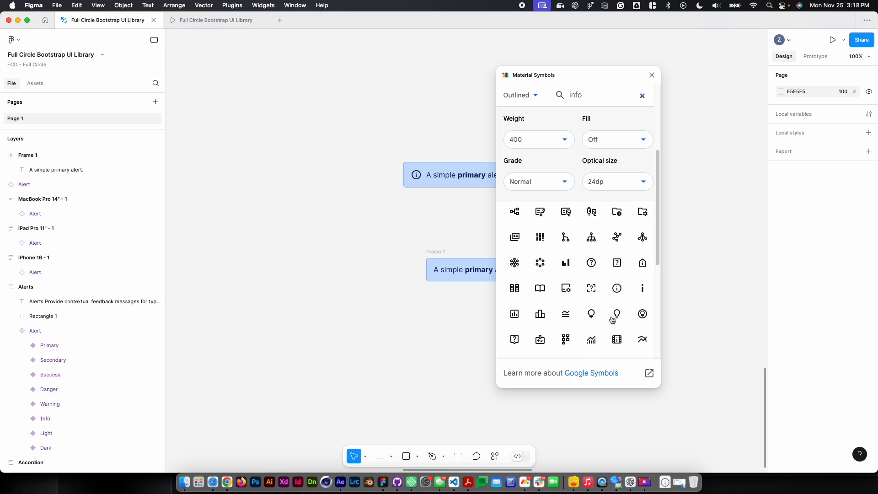
click(413, 181)
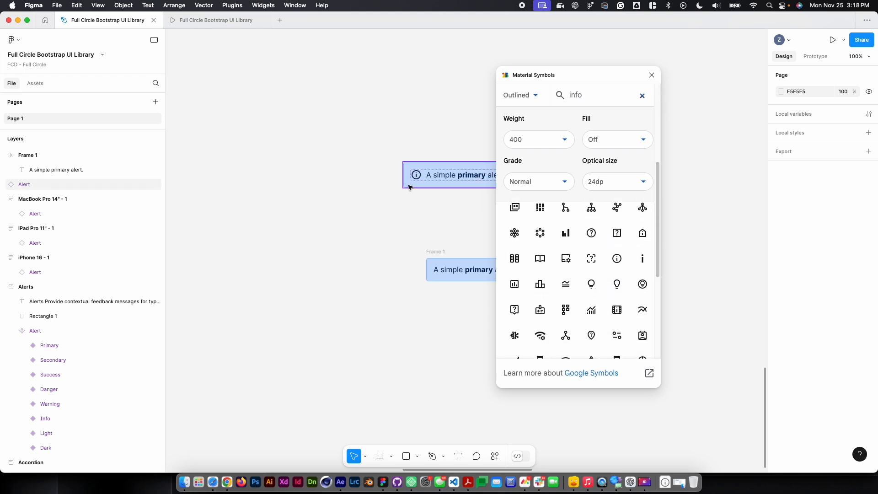
scroll(599, 322, down, 2)
scroll(601, 323, down, 4)
scroll(600, 319, down, 5)
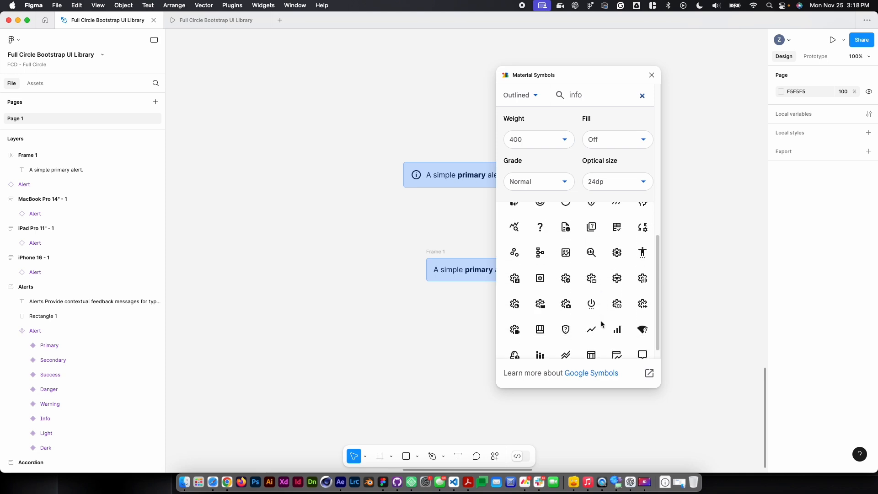
scroll(603, 323, up, 5)
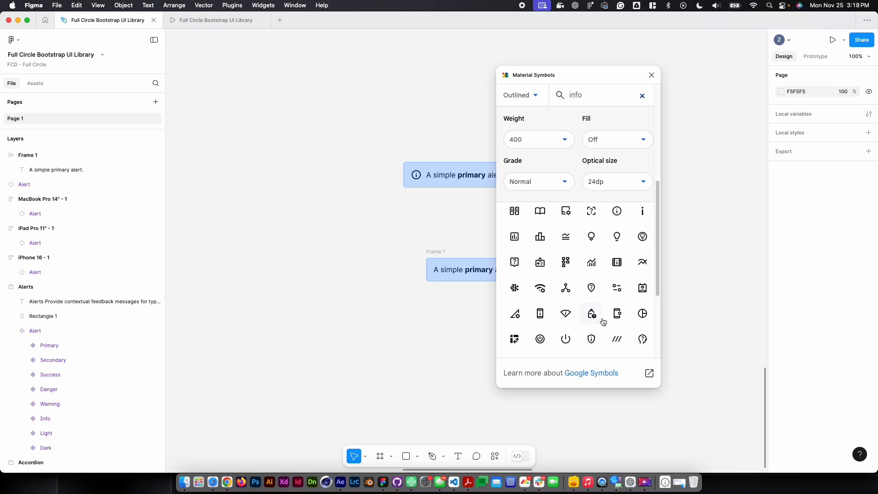
click(619, 331)
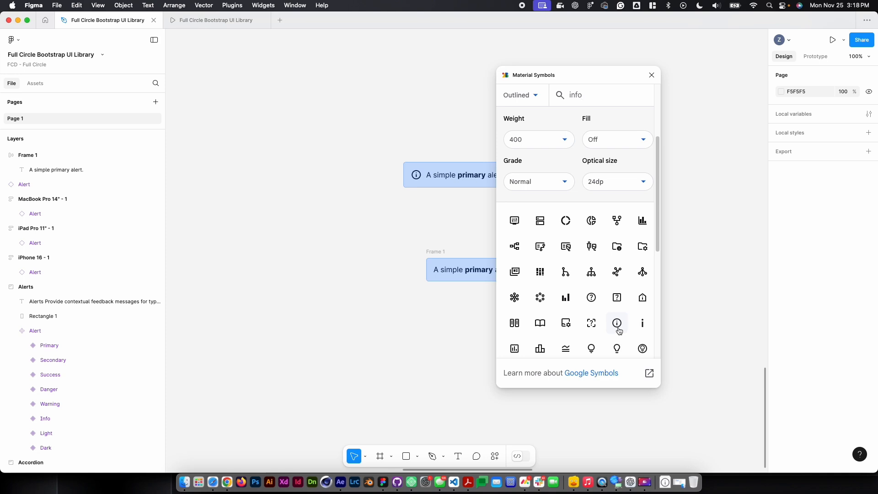
scroll(618, 320, down, 1)
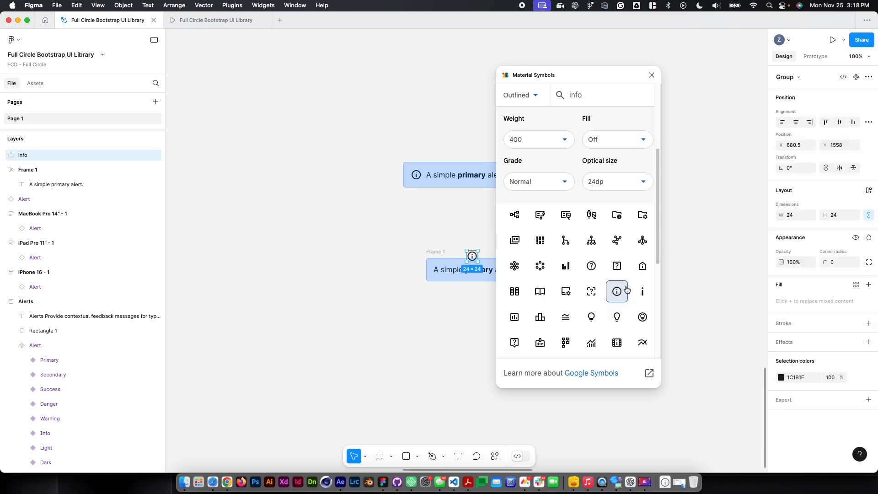
scroll(615, 297, up, 5)
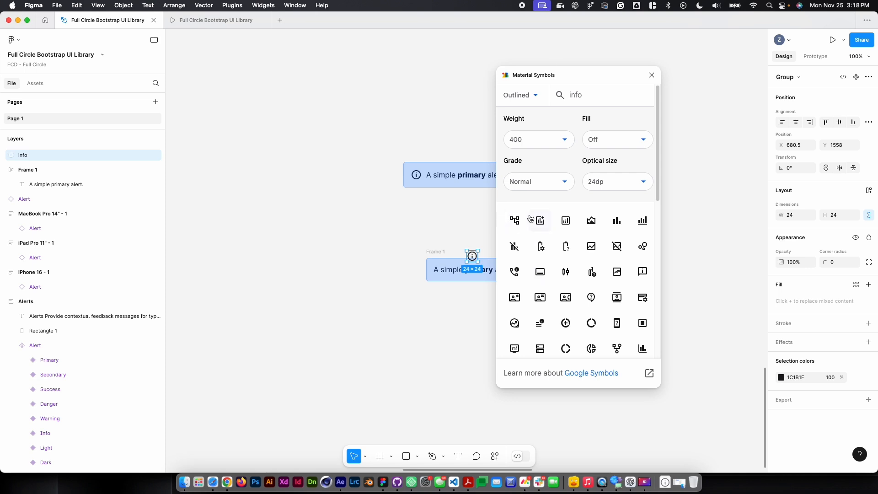
drag(569, 72, 319, 50)
Search the symbols for close, try inserting the small close symbol while the info icon is selected, and undo it.
key(super+a)
key(BackSpace)
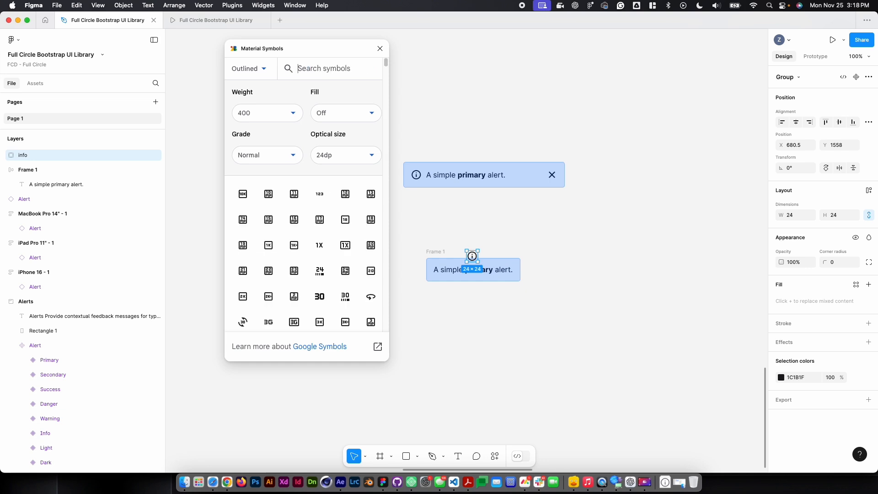
text(x)
scroll(294, 286, down, 5)
text(close)
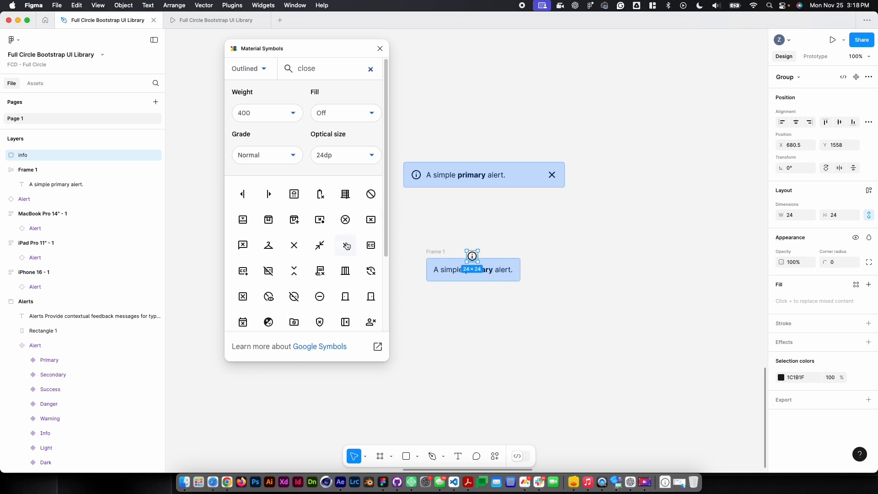
click(347, 246)
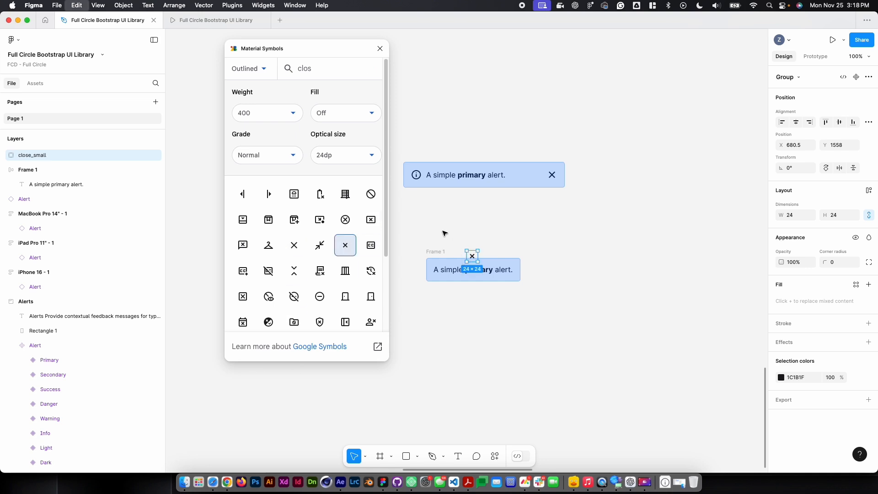
key(BackSpace)
key(BackSpace)
Insert the small close symbol at 24 × 24 and place it beside the info icon above the new alert frame.
scroll(380, 253, down, 3)
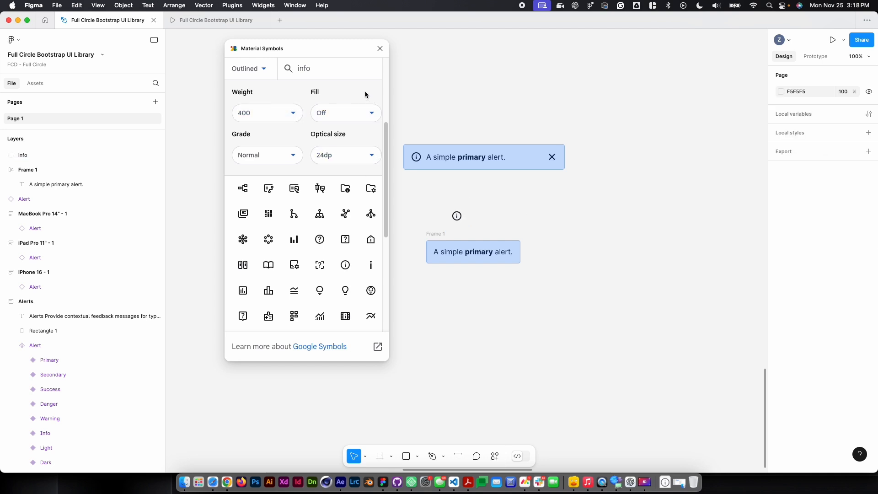
double_click(304, 68)
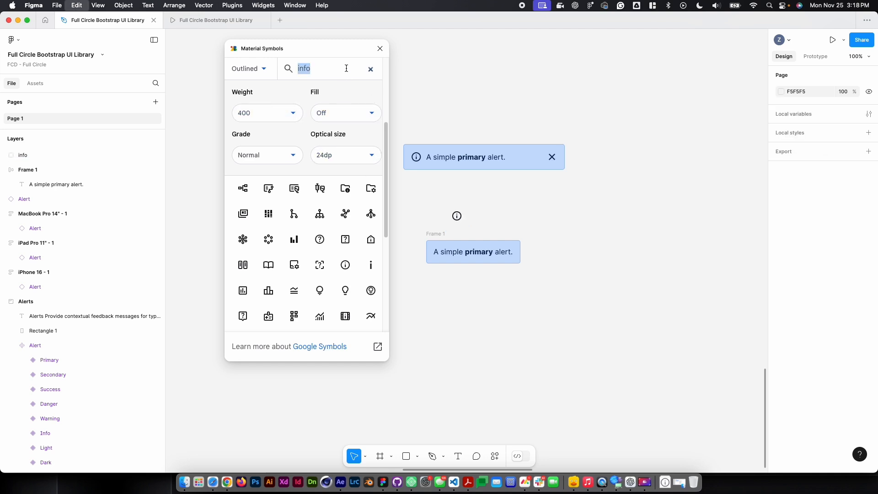
text(x)
text(close)
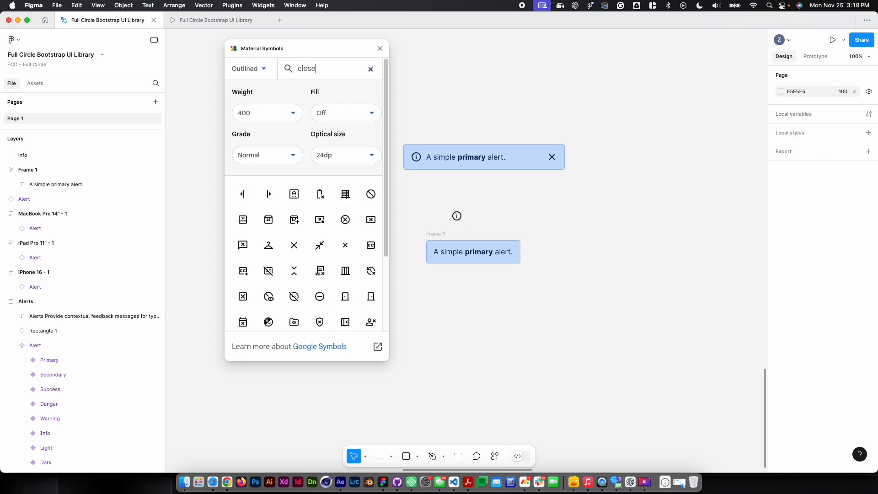
scroll(316, 292, down, 3)
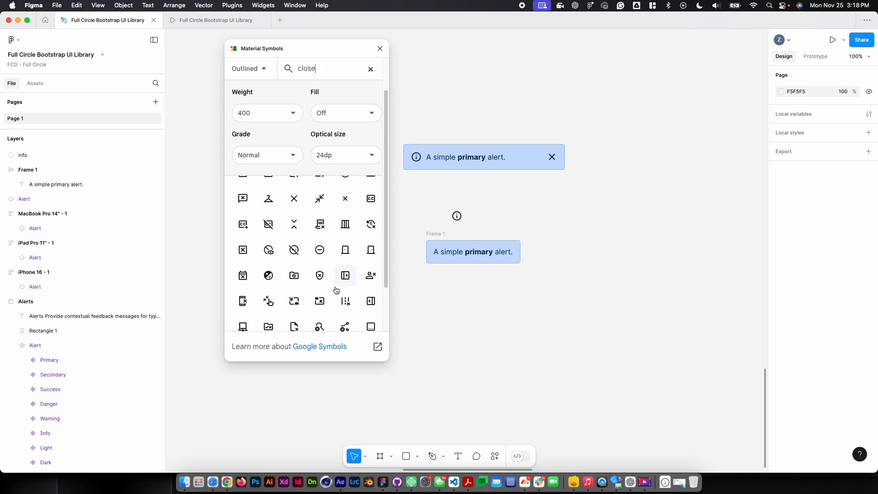
scroll(336, 291, down, 2)
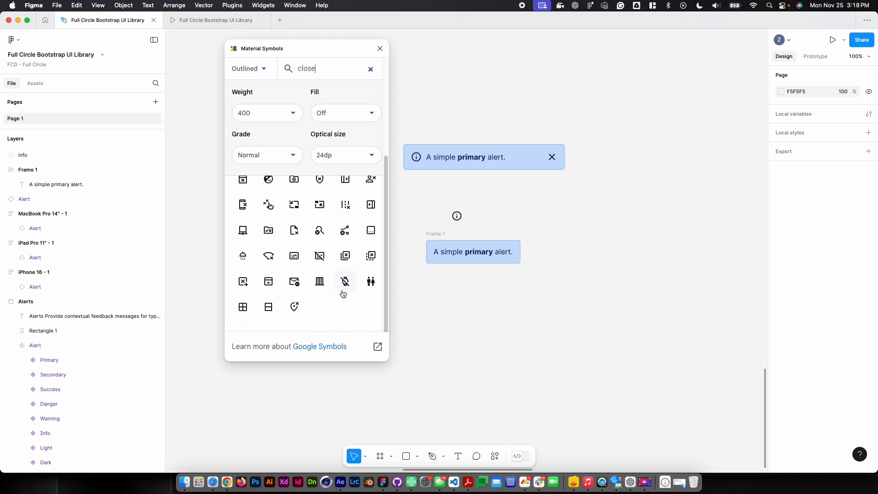
scroll(343, 293, up, 5)
click(345, 221)
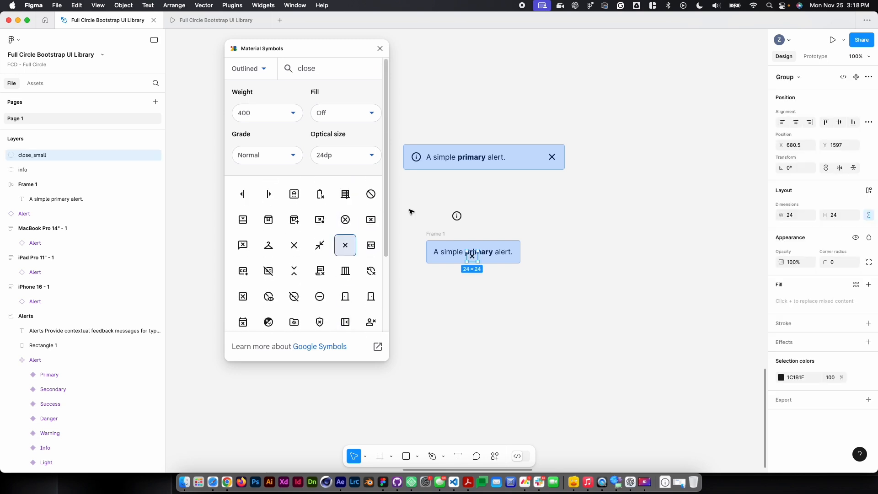
drag(471, 256, 484, 216)
click(548, 203)
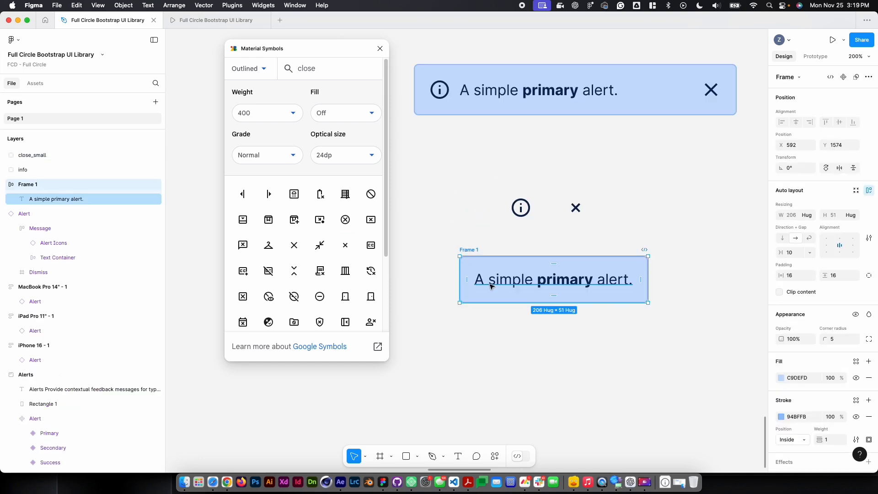
Copy the info icon into the new alert frame and place it before the alert text.
click(519, 208)
key(shift+0)
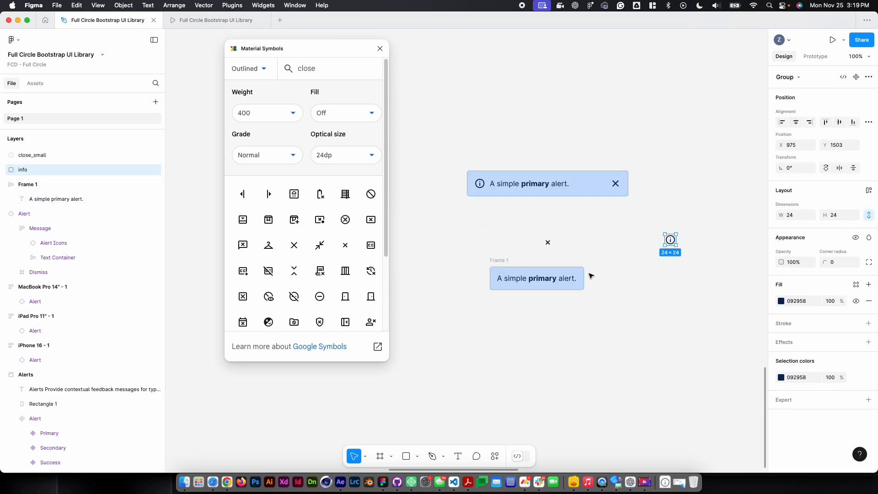
click(513, 278)
key(super+v)
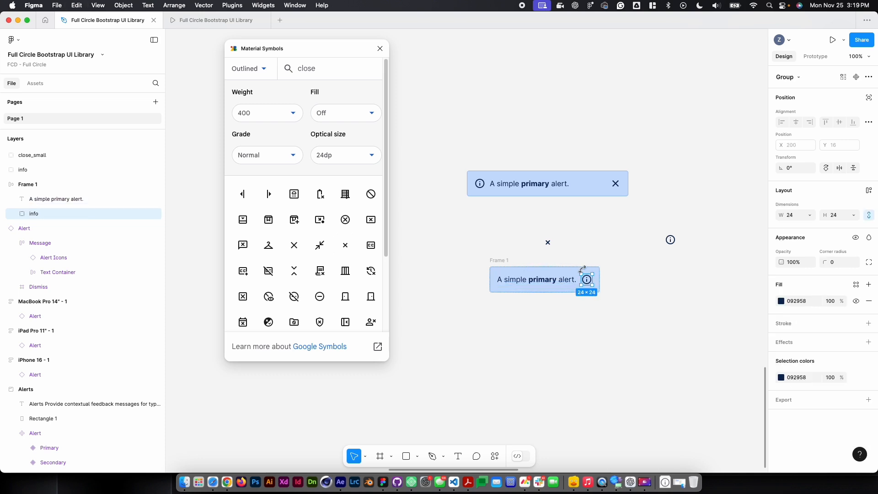
click(516, 242)
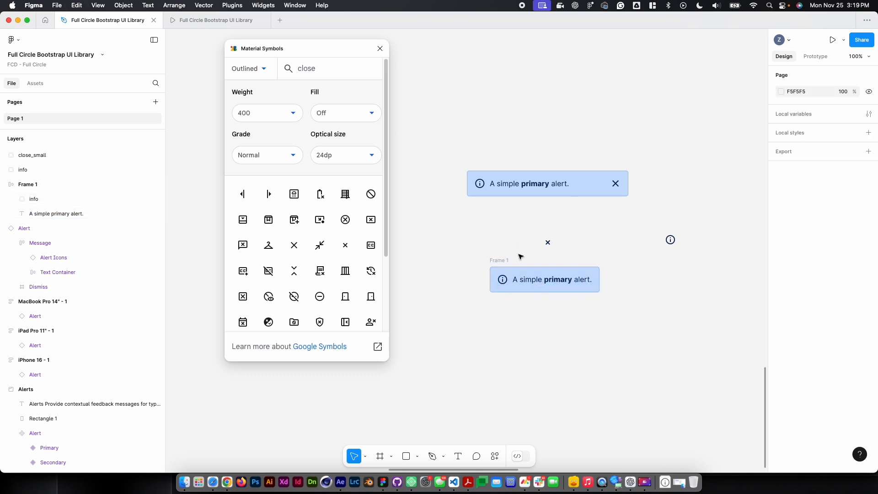
click(499, 259)
click(514, 232)
Set the width of the small close icon's vector path to 16.
click(548, 242)
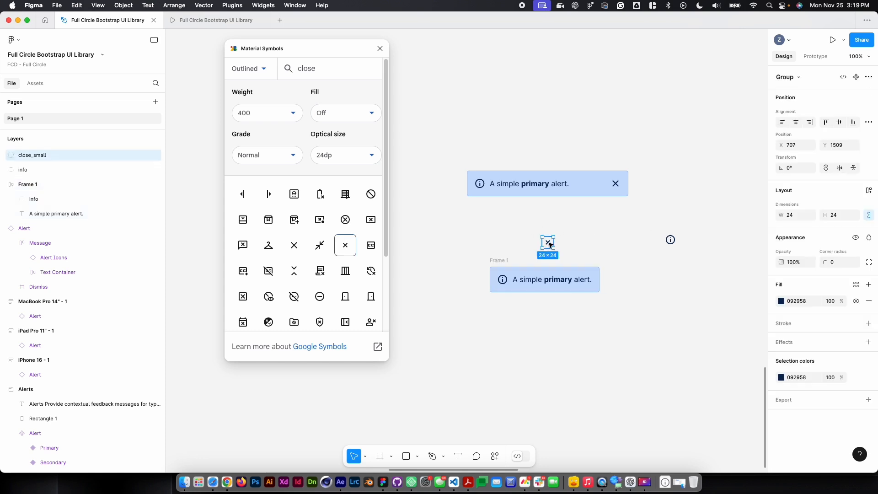
double_click(549, 244)
click(804, 218)
text(16)
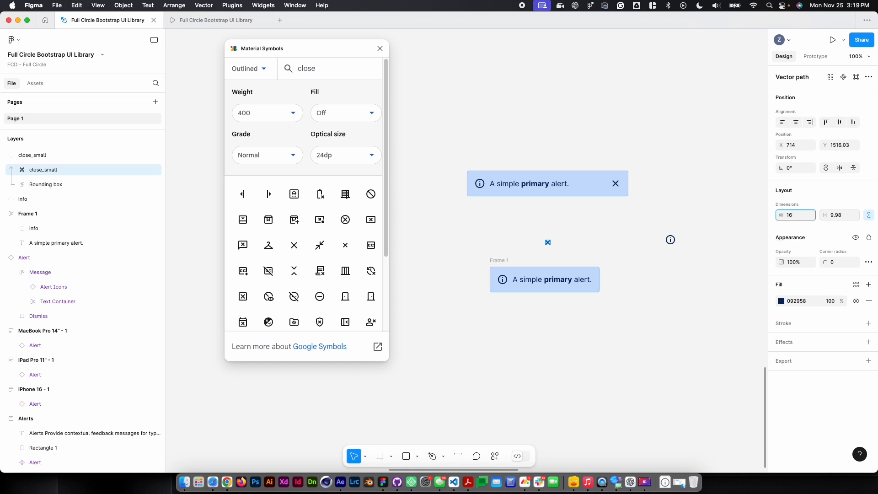
key(Return)
click(614, 240)
click(550, 245)
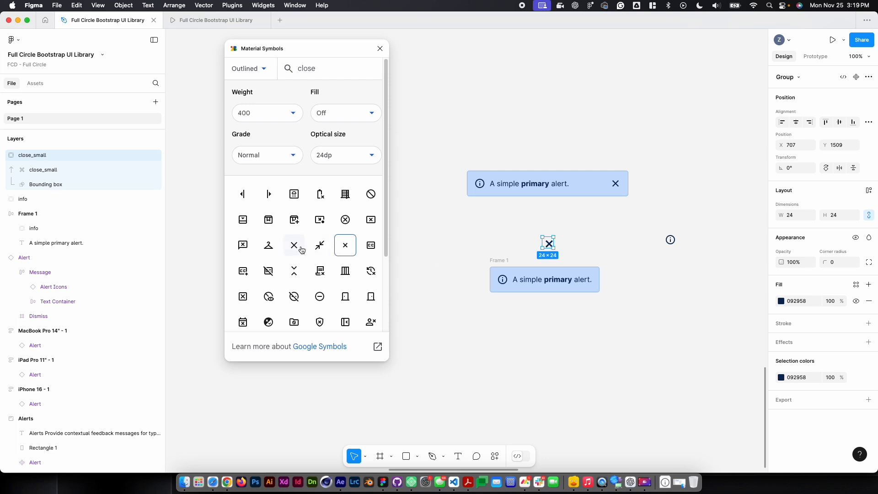
Insert the regular close symbol at 24 × 24 and match its color to the alert's info icon, 092958.
click(455, 231)
click(297, 237)
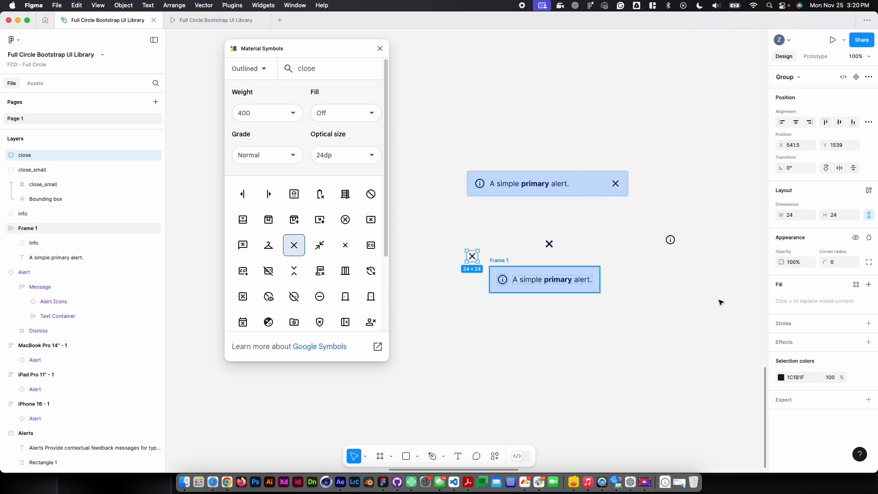
click(781, 377)
click(671, 369)
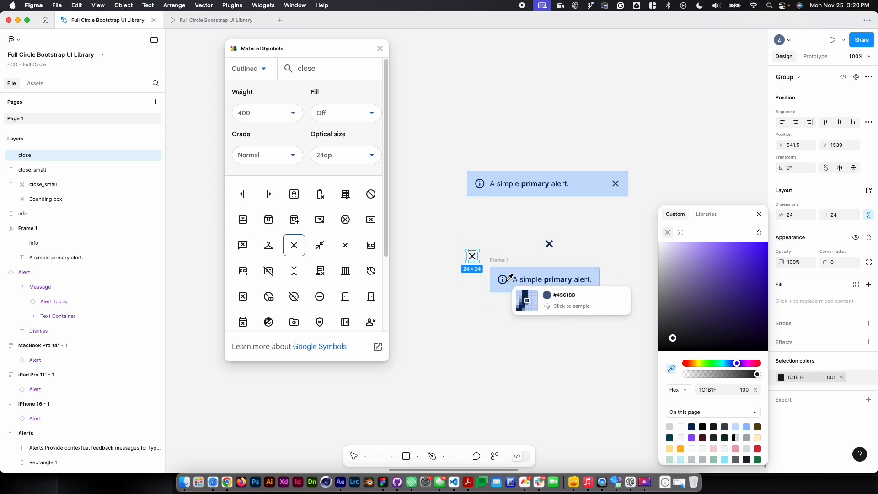
click(507, 280)
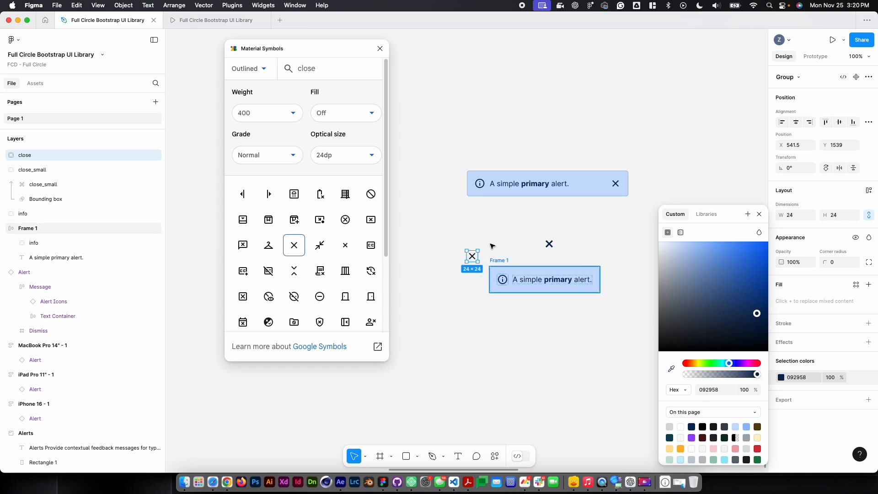
click(490, 244)
Place the close icon after the text in the new alert frame and delete the loose close icons.
click(474, 258)
drag(573, 281, 580, 280)
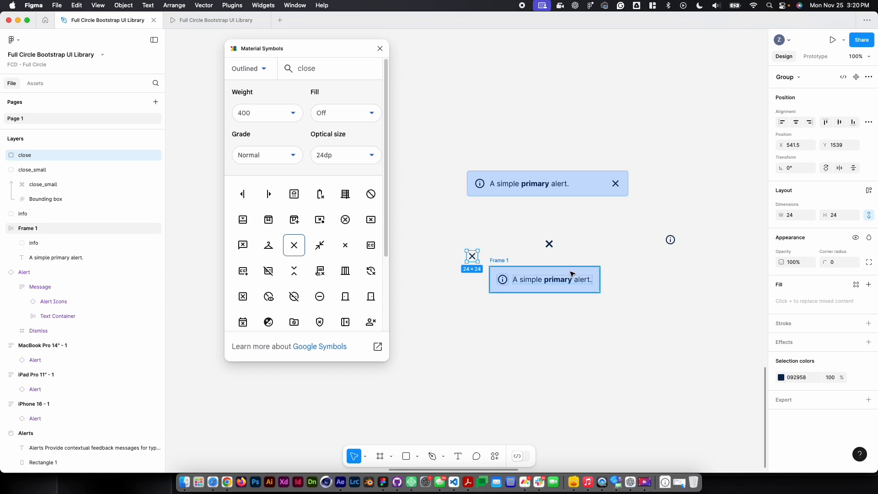
click(606, 237)
click(472, 256)
shift+click(549, 244)
key(Delete)
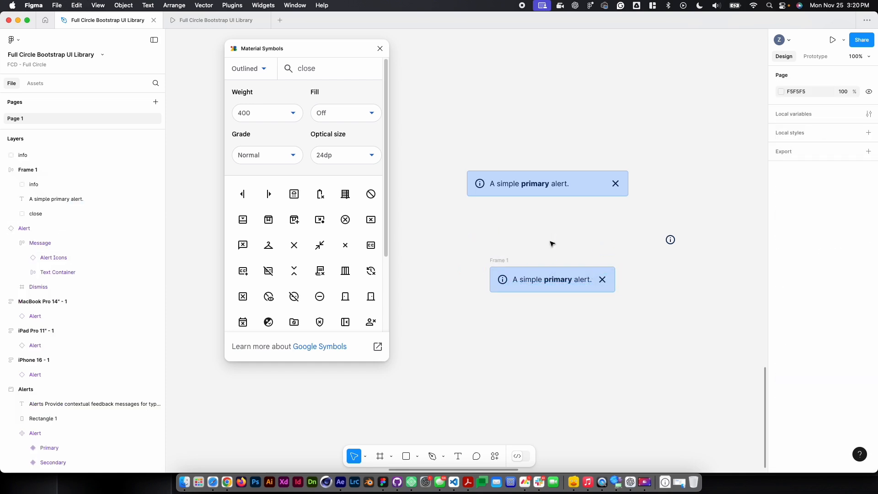
Group the info icon and text inside the new alert frame and apply auto layout to the group.
key(plus)
drag(550, 241, 423, 204)
click(515, 275)
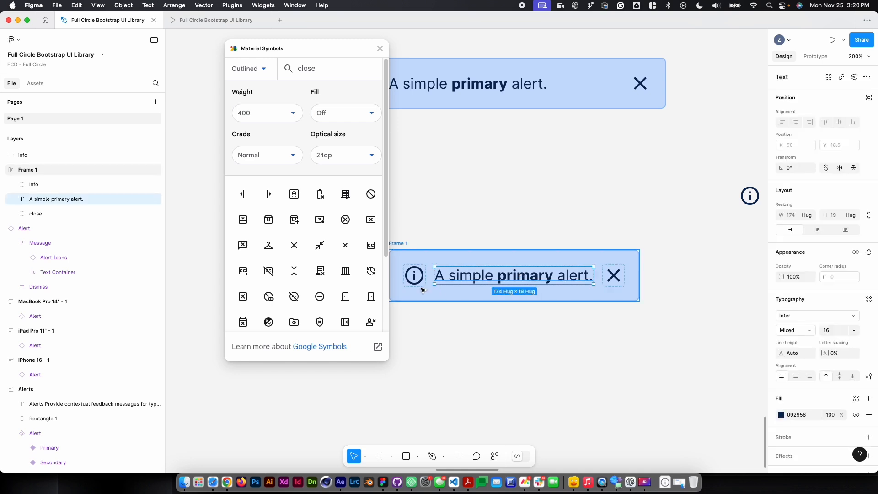
shift+click(415, 277)
key(super+g)
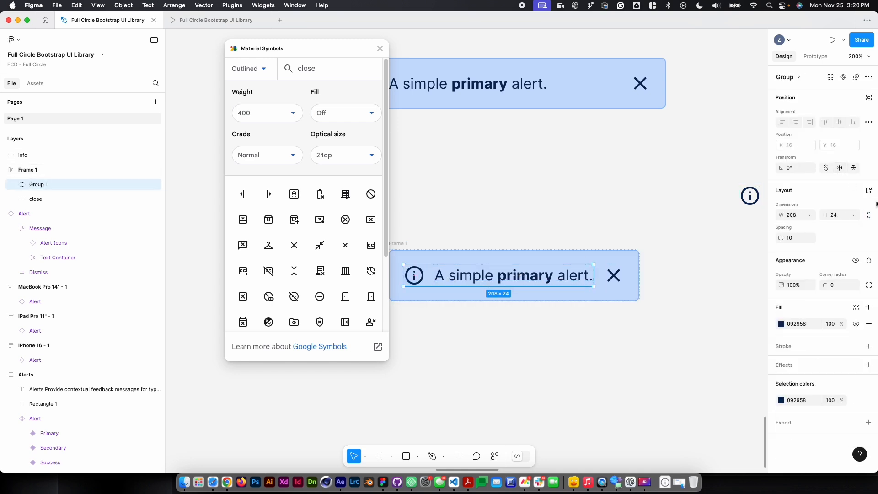
key(shift+a)
click(603, 191)
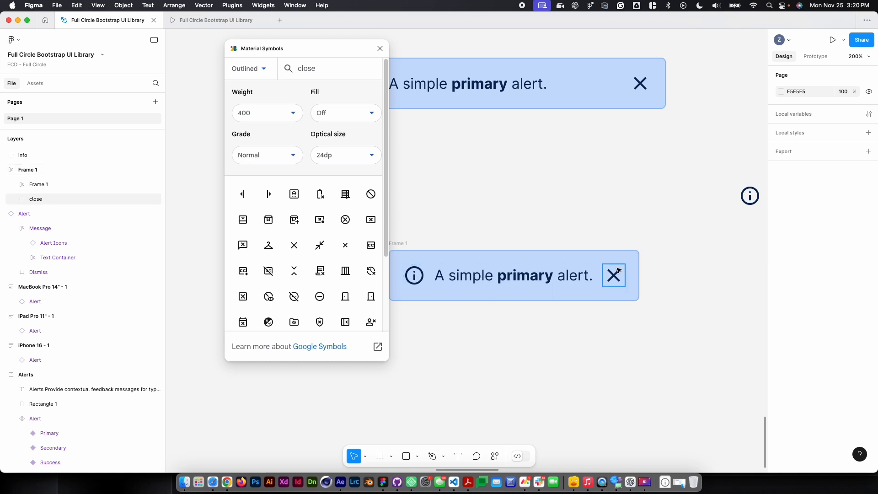
Delete the loose info icon outside the new alert frame.
click(626, 256)
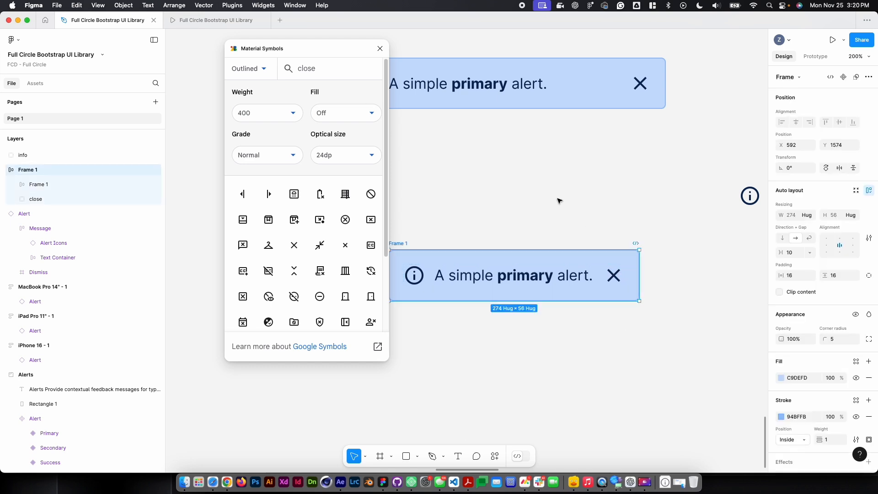
click(559, 200)
scroll(576, 204, left, 5)
key(shift+0)
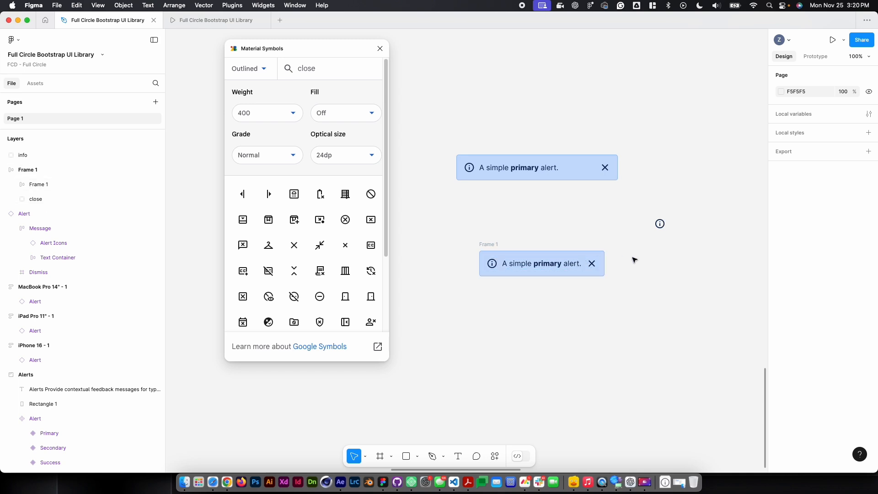
click(494, 246)
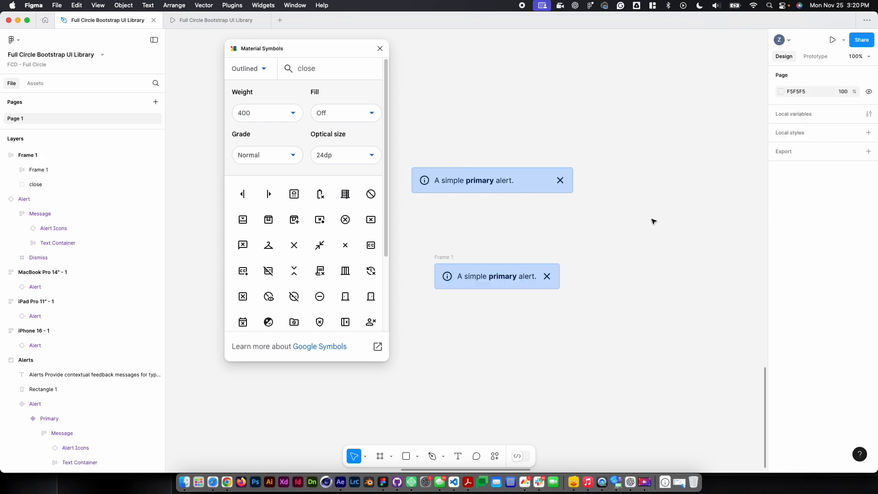
Copy the new alert's info icon and paste it on the empty canvas to the right of the alert.
click(447, 278)
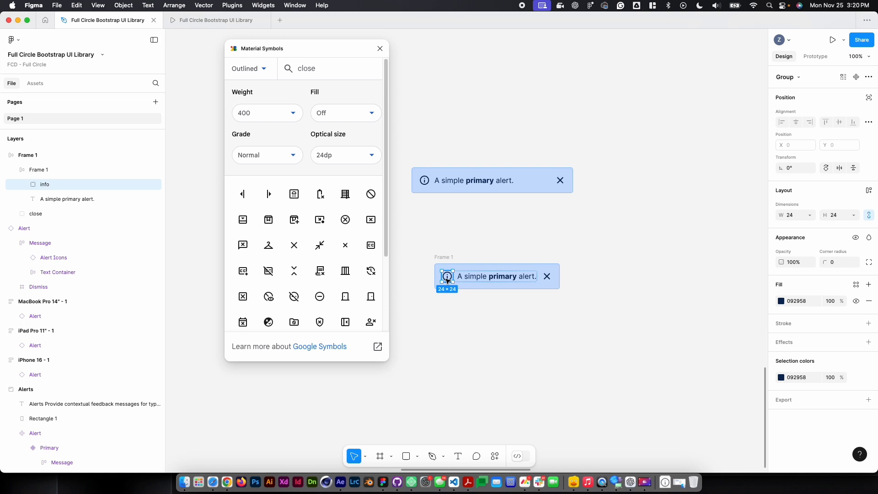
click(669, 222)
drag(674, 209, 424, 217)
key(super+v)
key(BackSpace)
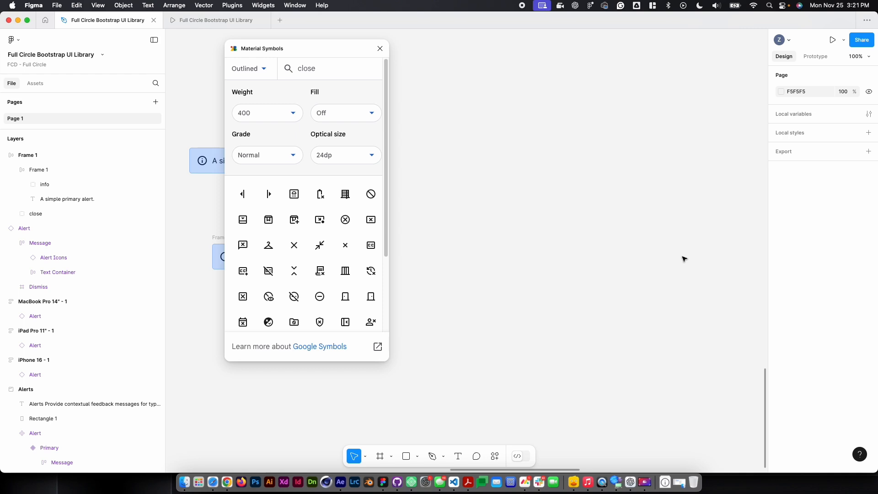
drag(682, 258, 605, 261)
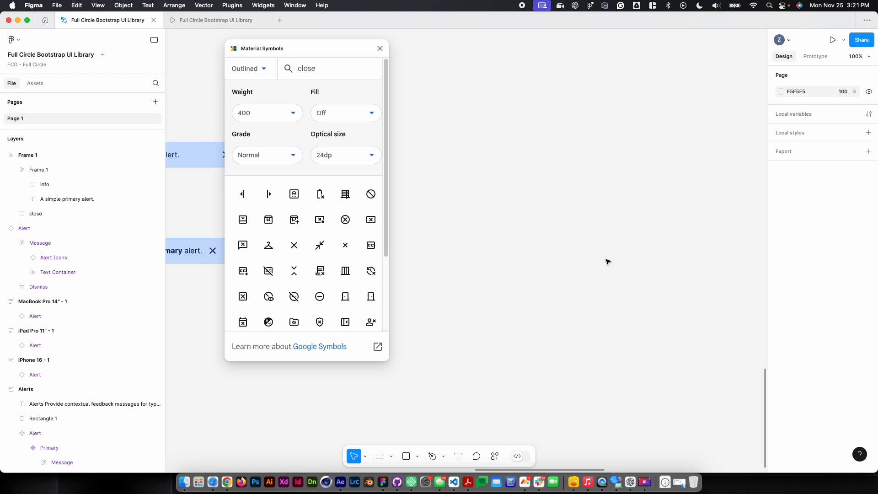
key(super+v)
click(580, 242)
scroll(702, 94, left, 7)
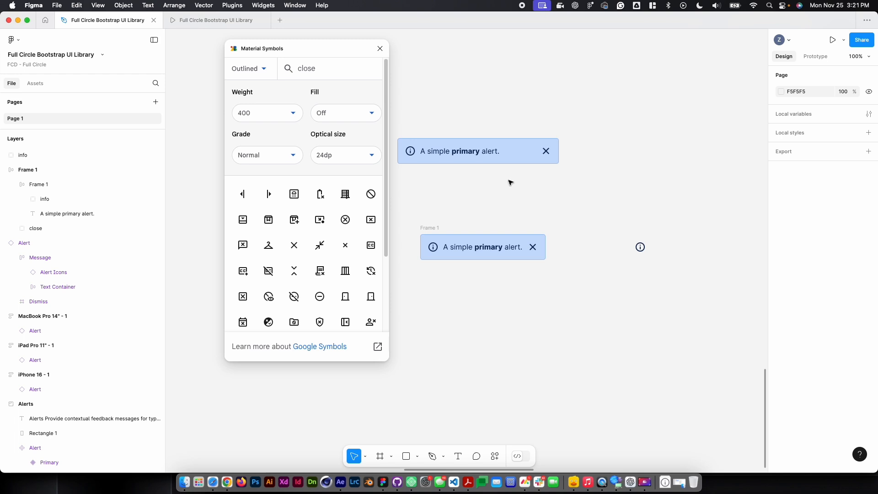
Search the Material Symbols for check and insert the circled check symbol below the loose info icon.
double_click(344, 68)
key(BackSpace)
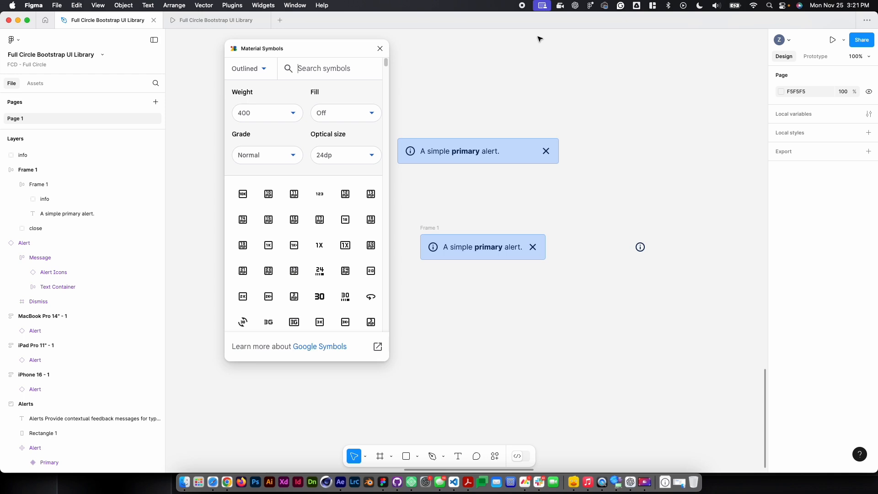
text(check)
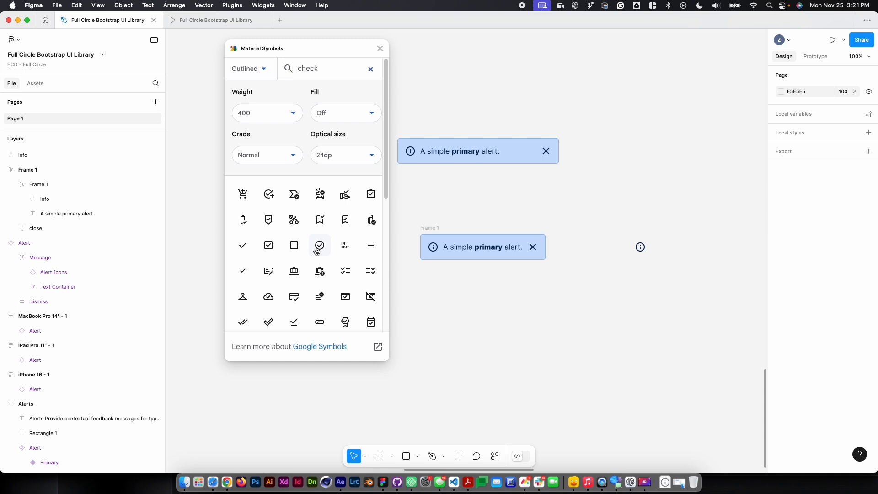
drag(320, 245, 643, 272)
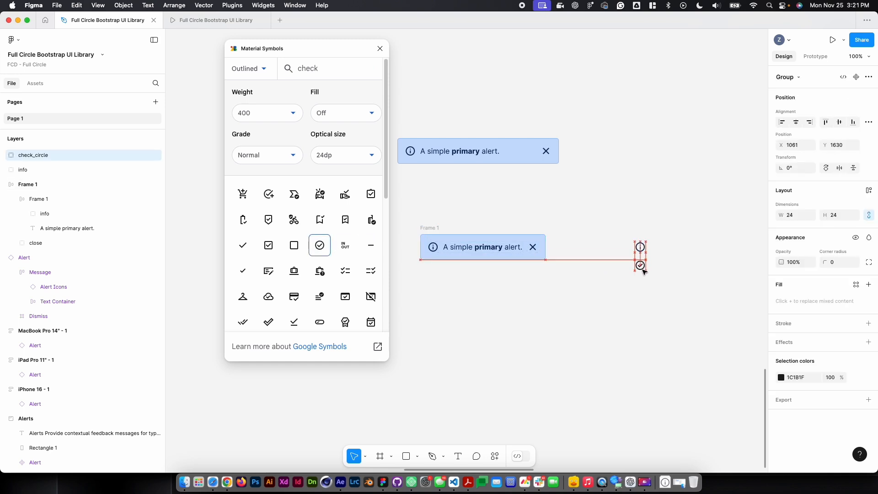
click(697, 256)
Search the symbols for caution and insert the circled exclamation symbol below the check icon.
click(329, 68)
key(super+a)
text(cau)
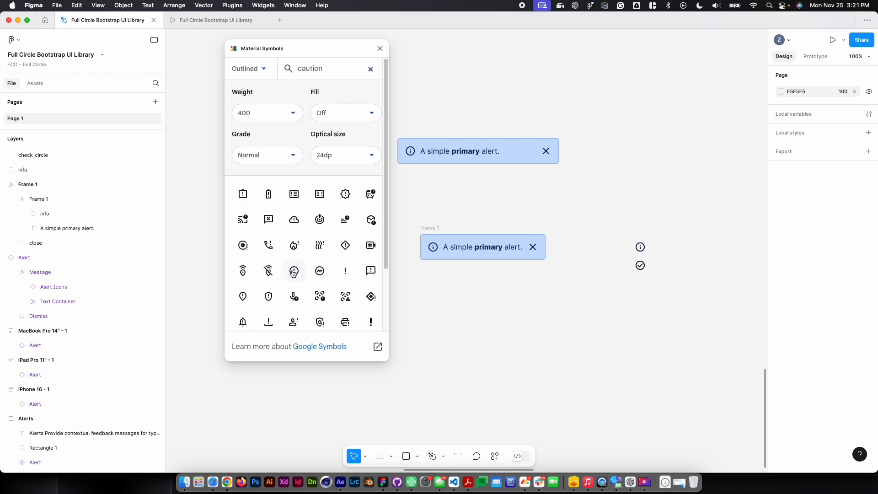
drag(294, 271, 640, 284)
click(533, 307)
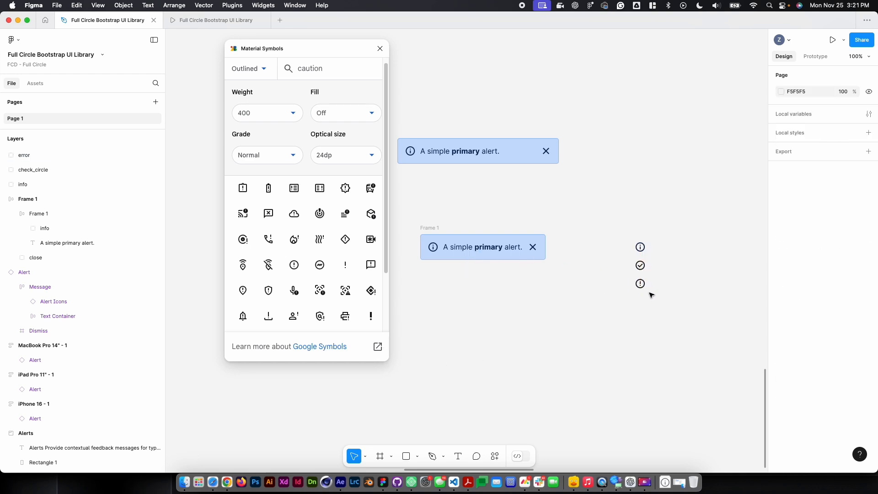
Search the symbols for question and insert the circled question mark symbol below the exclamation icon.
double_click(299, 68)
text(questi)
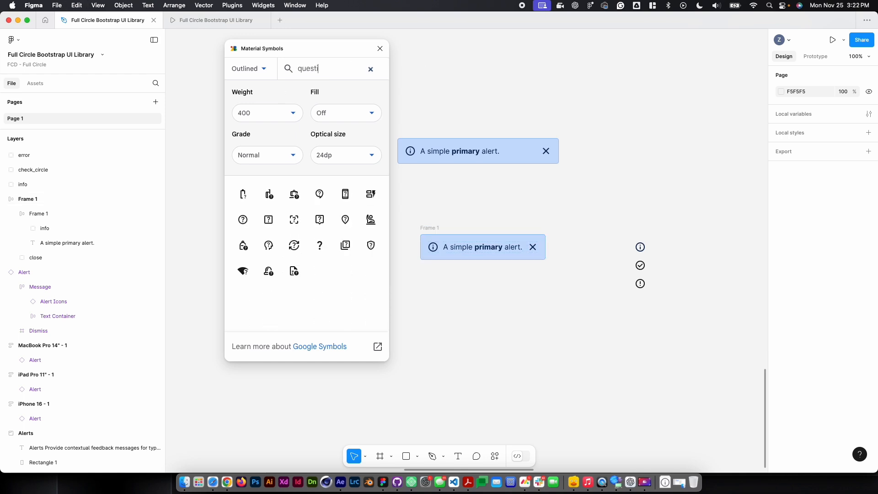
drag(242, 219, 640, 302)
click(601, 324)
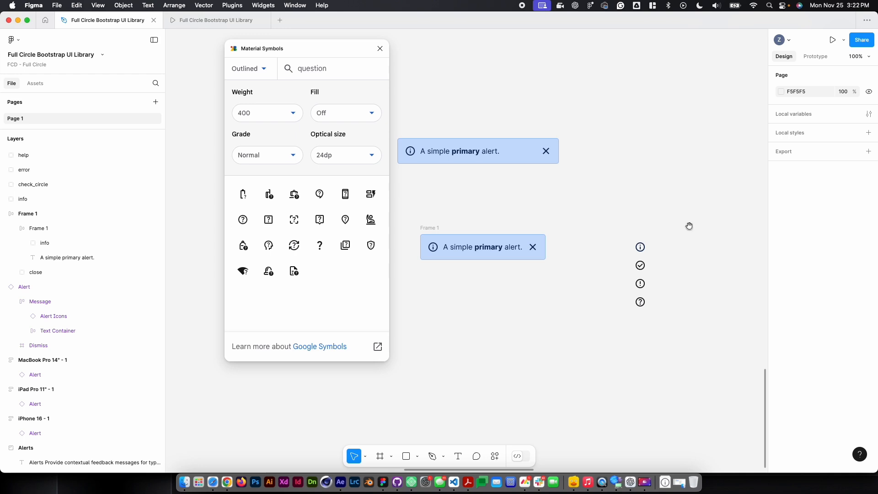
Select the four stacked icons and create a component set from them.
drag(689, 226, 675, 217)
drag(610, 193, 659, 361)
click(680, 361)
drag(599, 219, 654, 310)
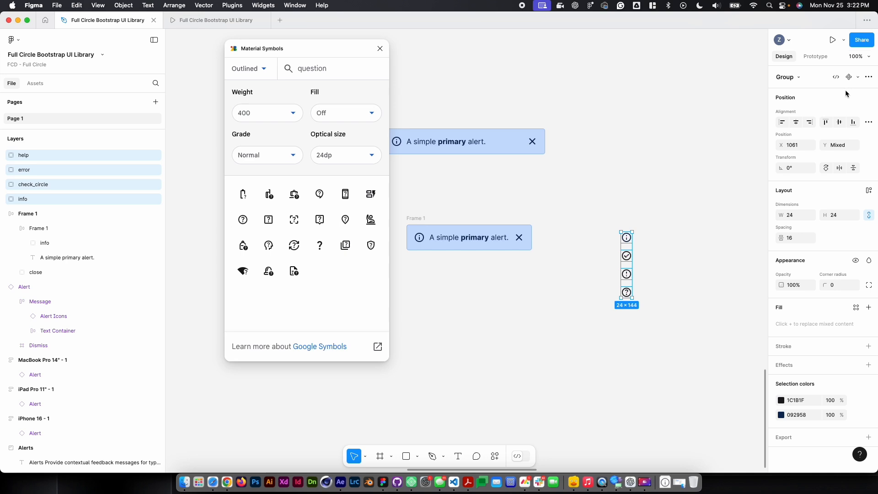
click(858, 80)
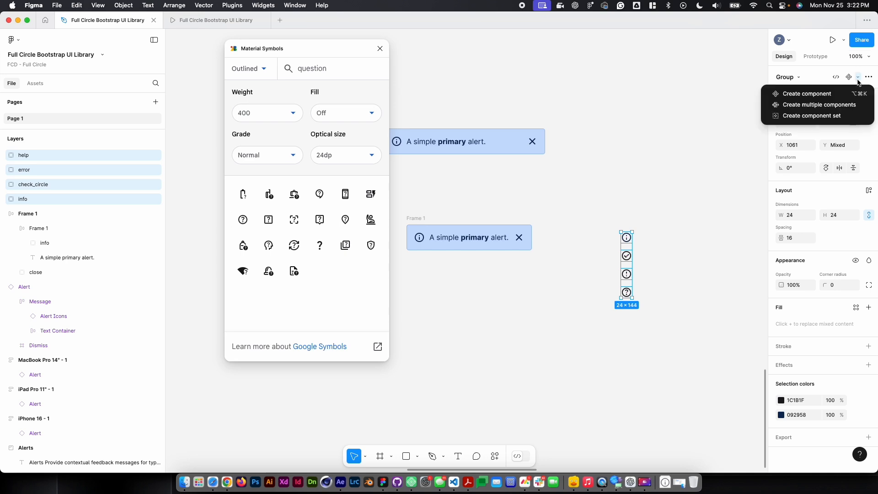
click(852, 115)
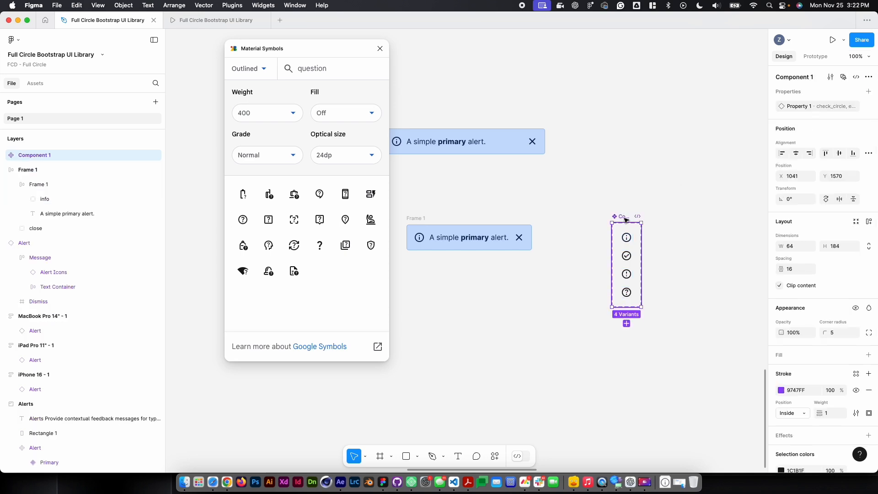
Rename the icon component set as Alert Icon.
key(Caps_Lock)
key(BackSpace)
text(A)
key(Caps_Lock)
text(lert Icon)
key(Return)
click(663, 158)
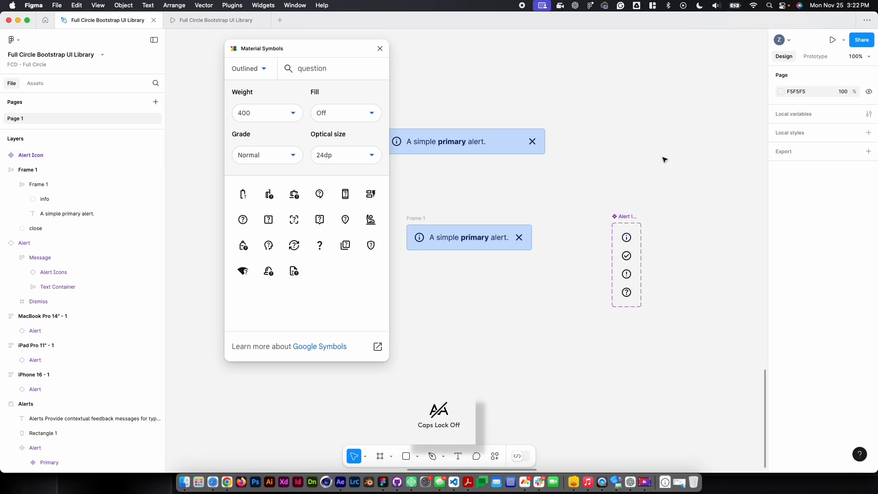
Replace the alert's info icon with an instance of the Alert Icon set's info variant, placed before the text.
click(631, 239)
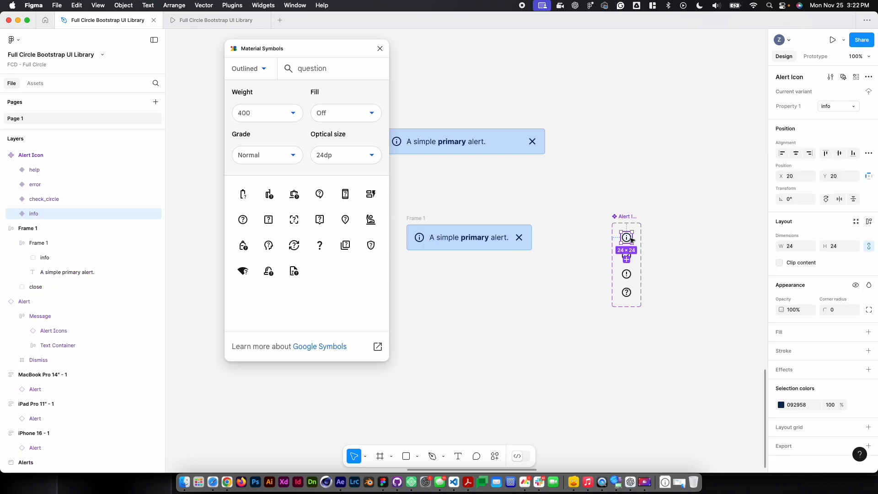
click(421, 241)
key(super+v)
click(421, 242)
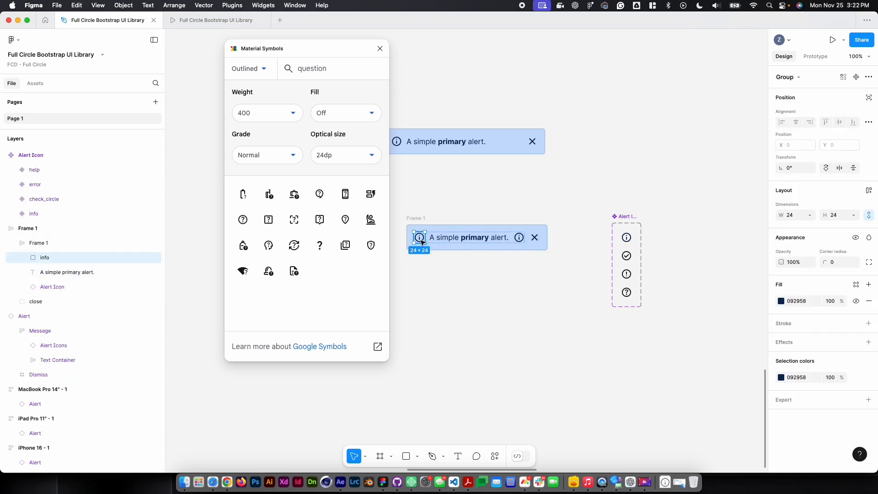
key(BackSpace)
click(499, 239)
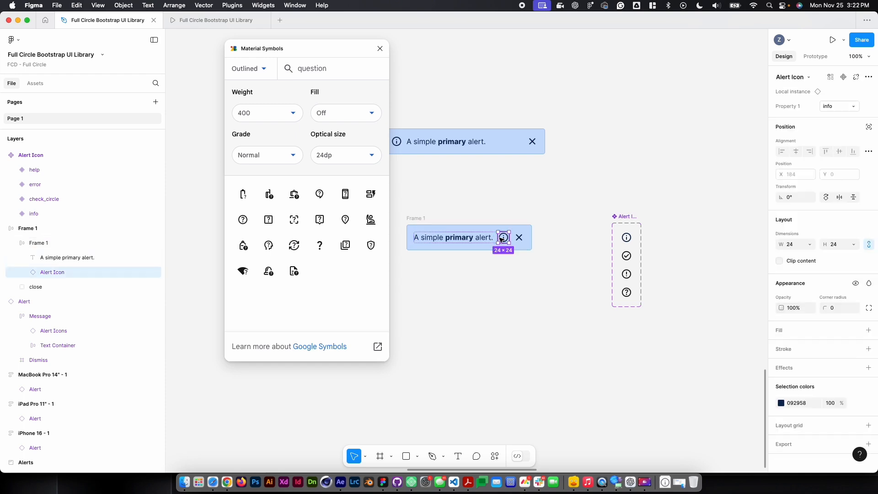
key(Left)
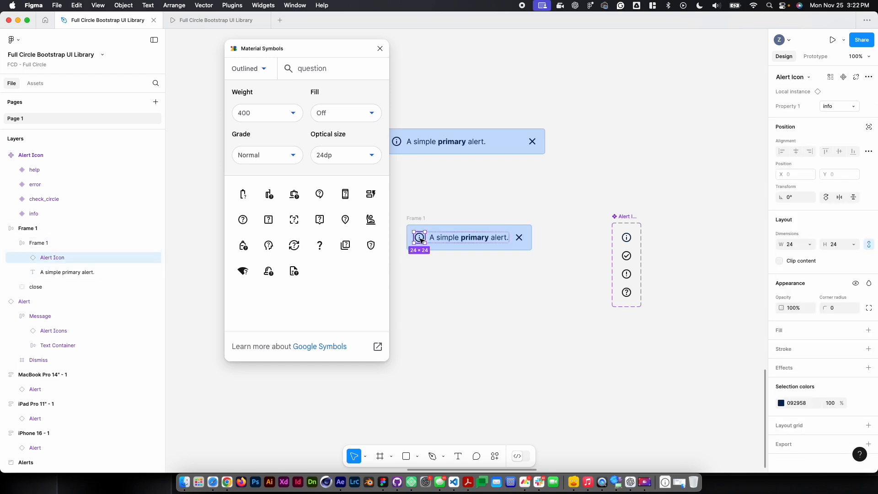
Swap the alert's icon instance through its variants, including help, and finish on check_circle.
click(851, 106)
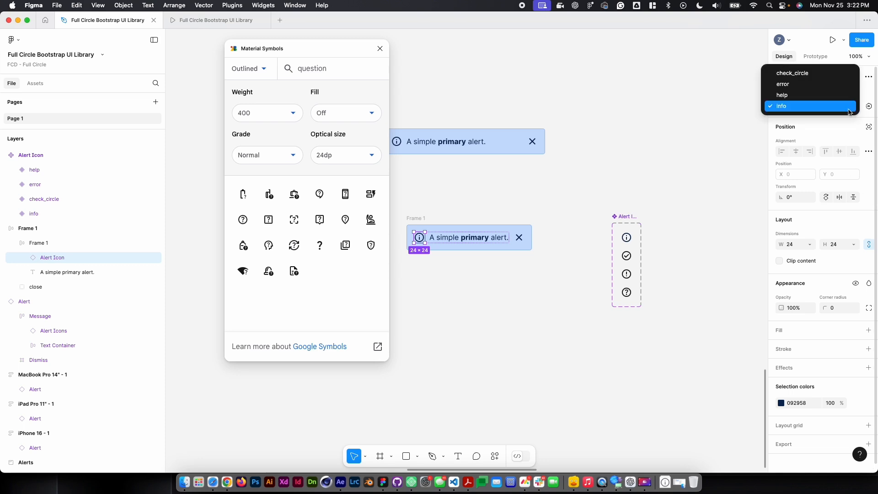
click(831, 73)
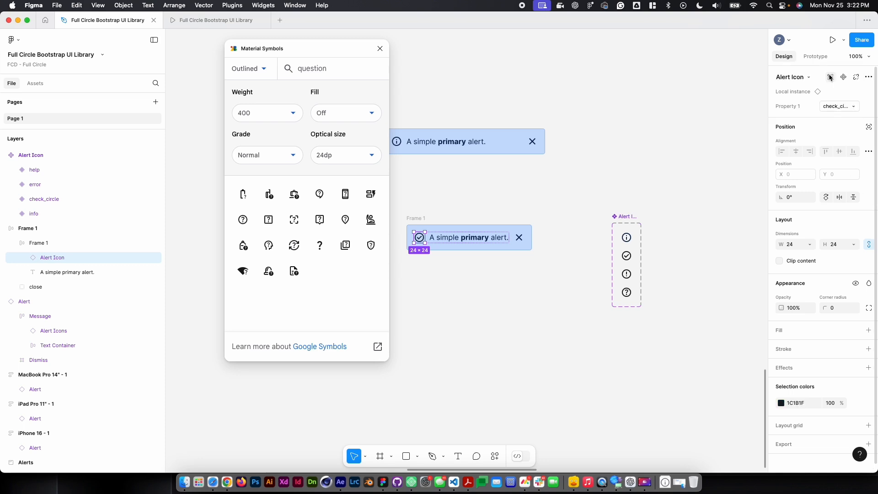
click(845, 110)
click(840, 117)
click(838, 105)
click(842, 118)
click(838, 106)
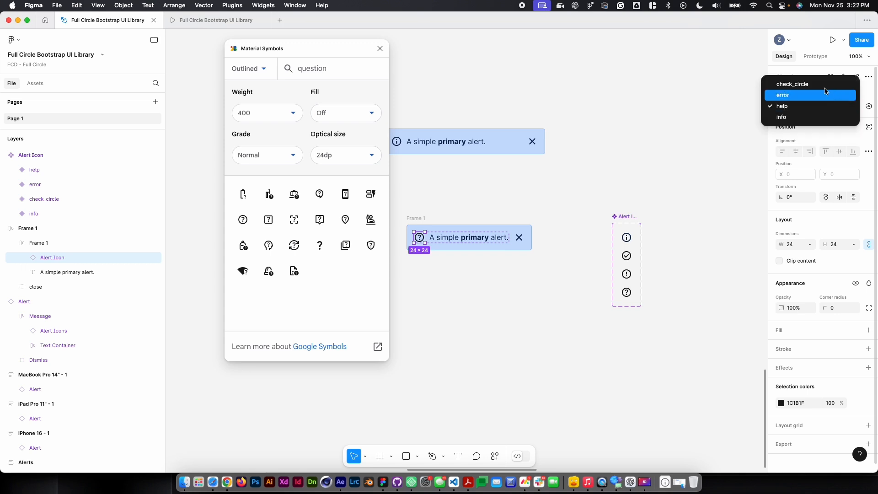
click(817, 86)
click(591, 227)
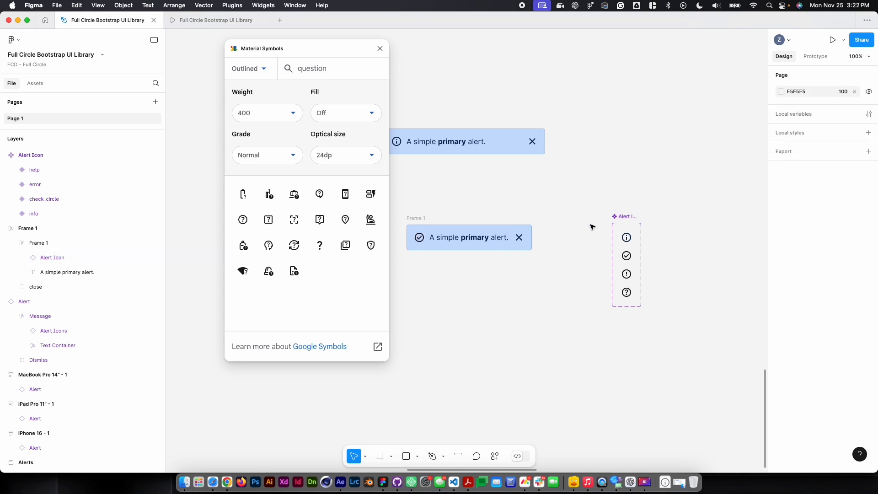
Duplicate the rebuilt primary alert frame directly below the original.
drag(548, 179, 707, 165)
drag(661, 320, 552, 321)
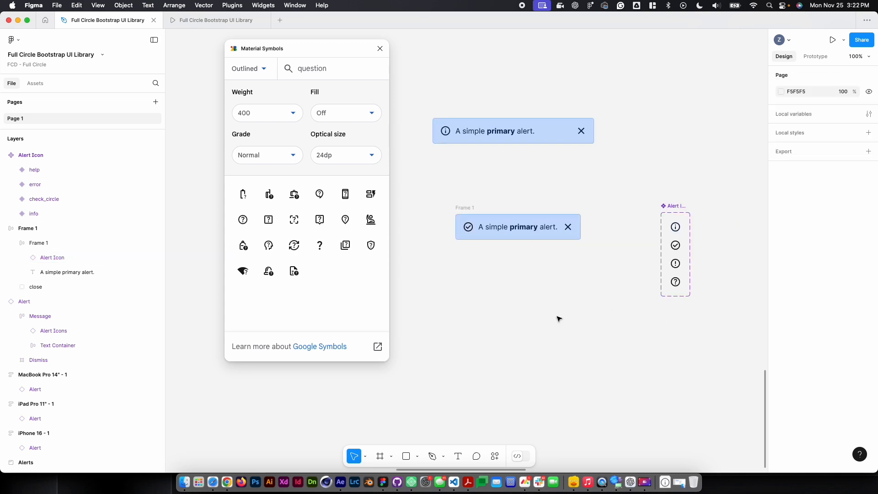
click(470, 208)
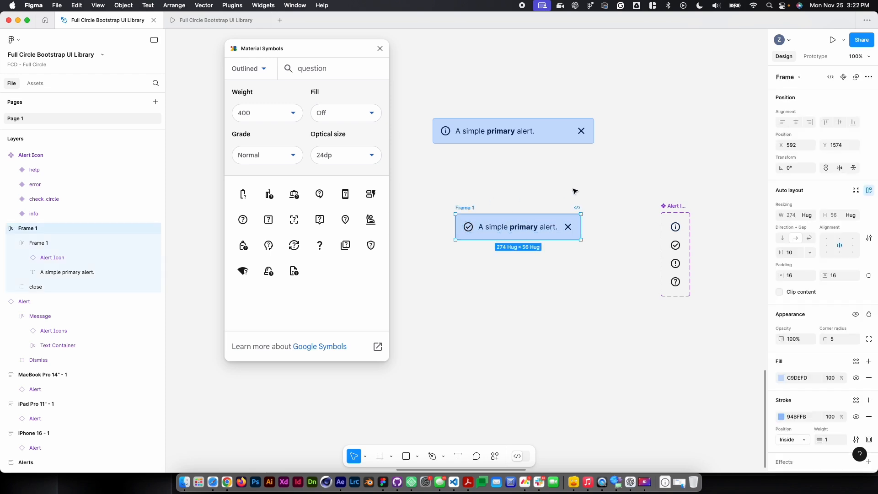
drag(465, 207, 484, 267)
Create a component set from the two stacked alert frames and delete the reference alert instance above them.
shift+click(466, 209)
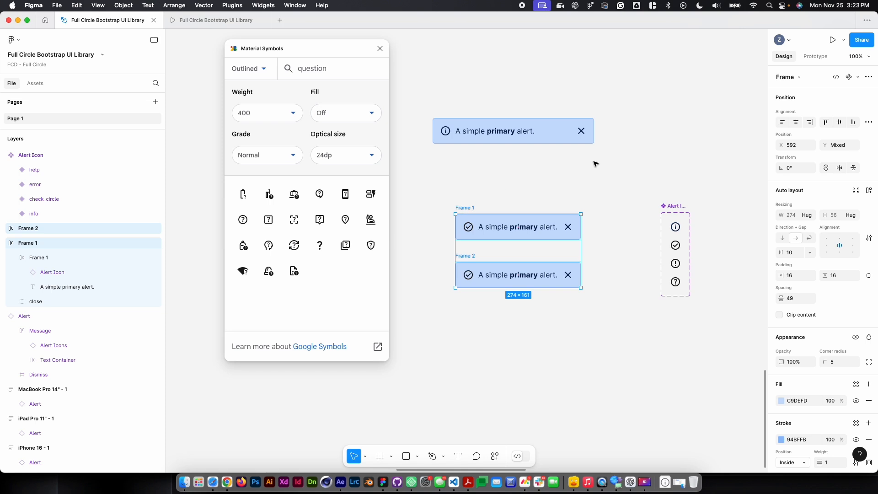
click(856, 80)
click(849, 115)
click(589, 189)
click(559, 135)
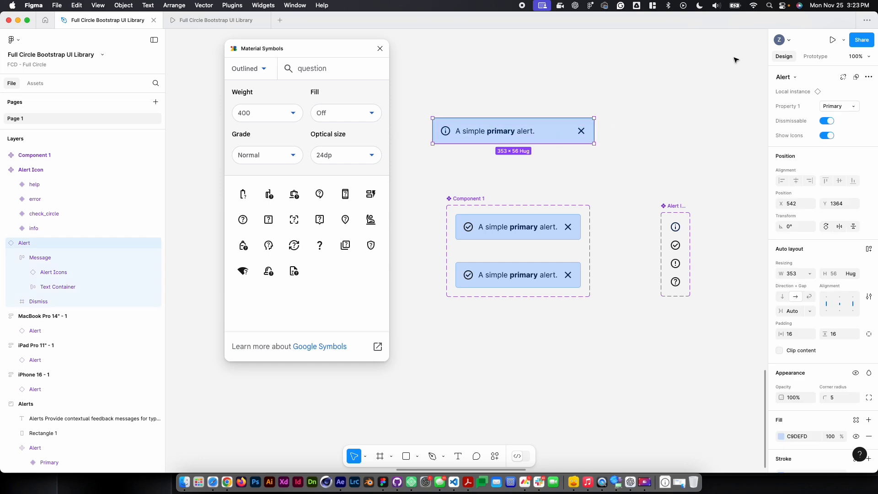
key(Delete)
Set the new alert component set's width to 393, matching the original Alert component set.
click(459, 200)
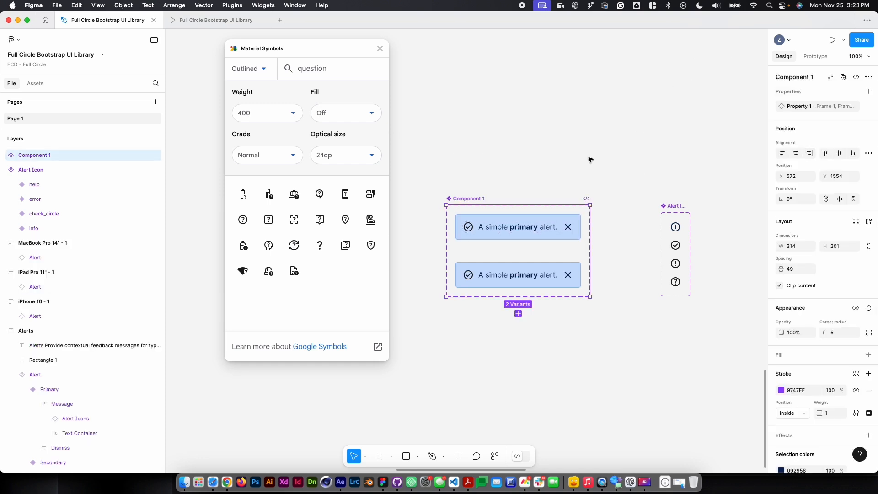
key(minus)
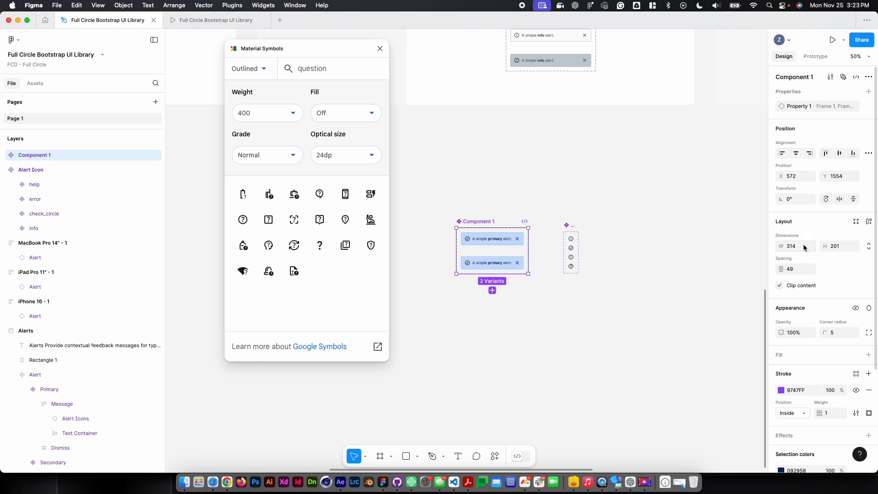
drag(526, 139, 633, 295)
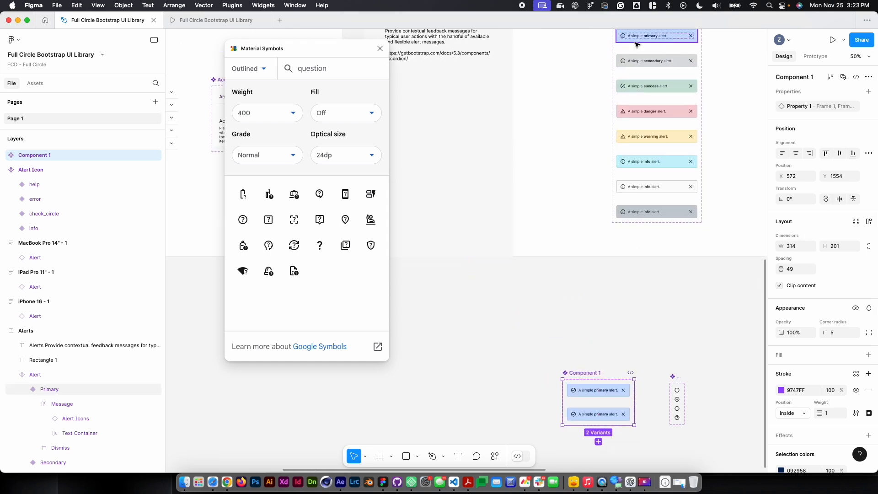
click(613, 104)
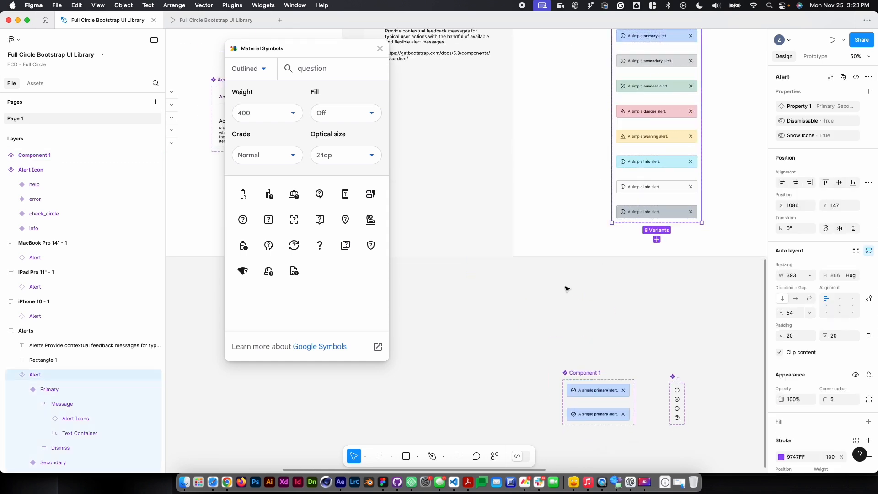
drag(569, 295, 462, 137)
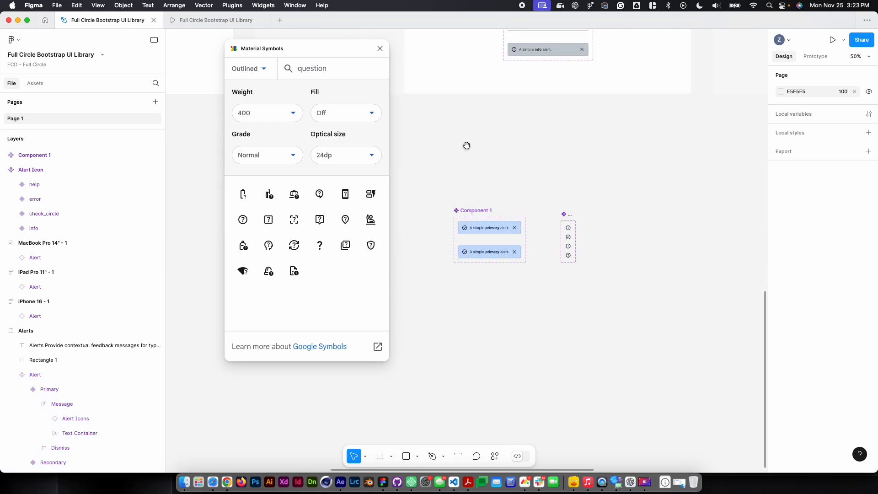
click(480, 211)
click(808, 246)
text(393)
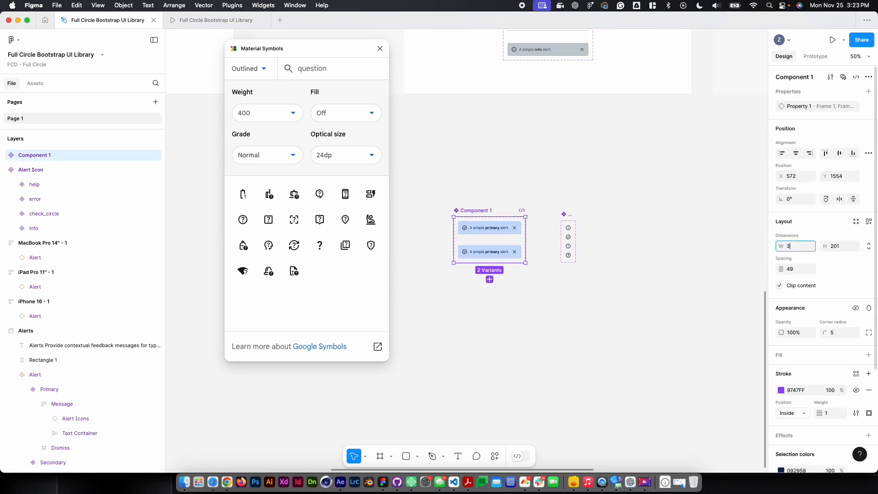
key(Return)
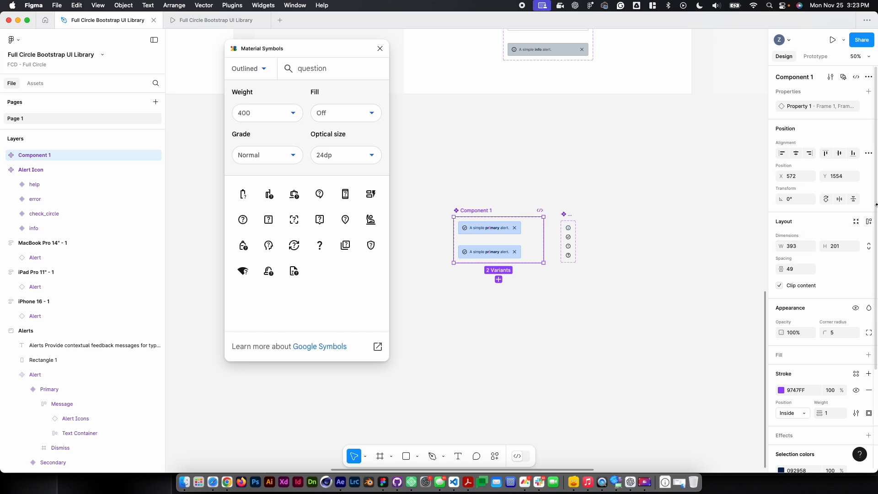
Add auto layout to the new alert component set.
click(868, 221)
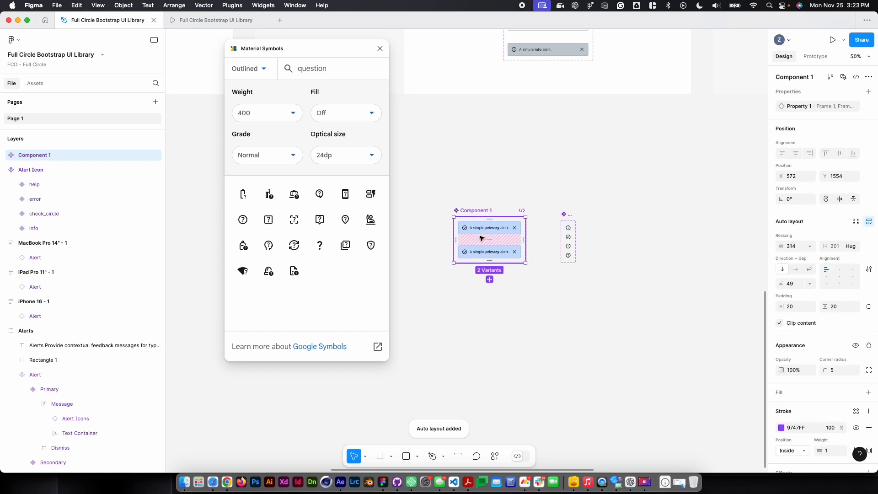
click(492, 229)
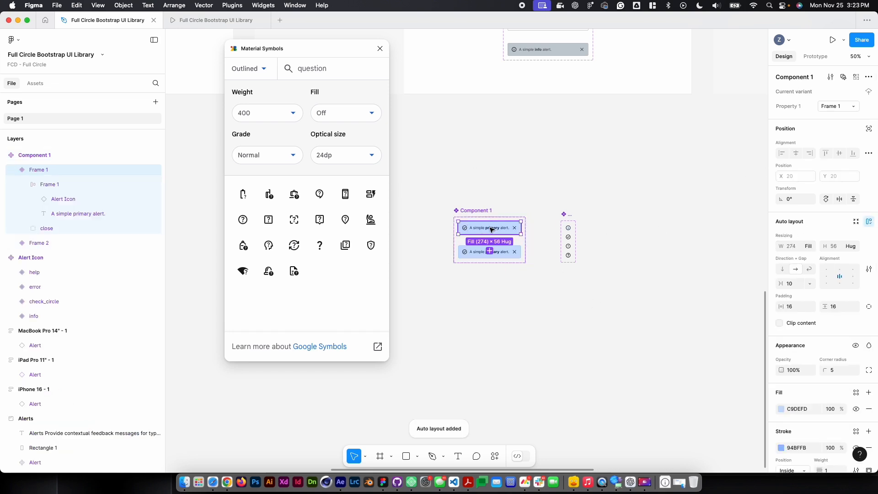
click(499, 337)
key(shift+0)
scroll(501, 339, down, 2)
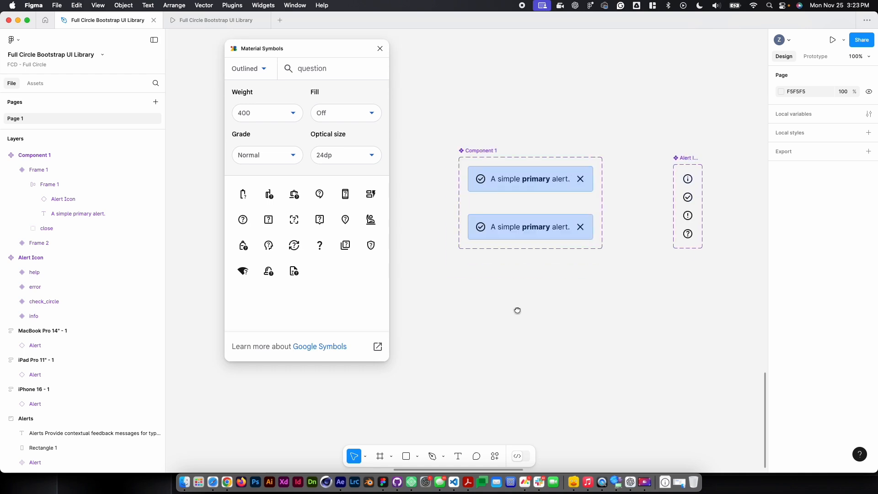
click(478, 150)
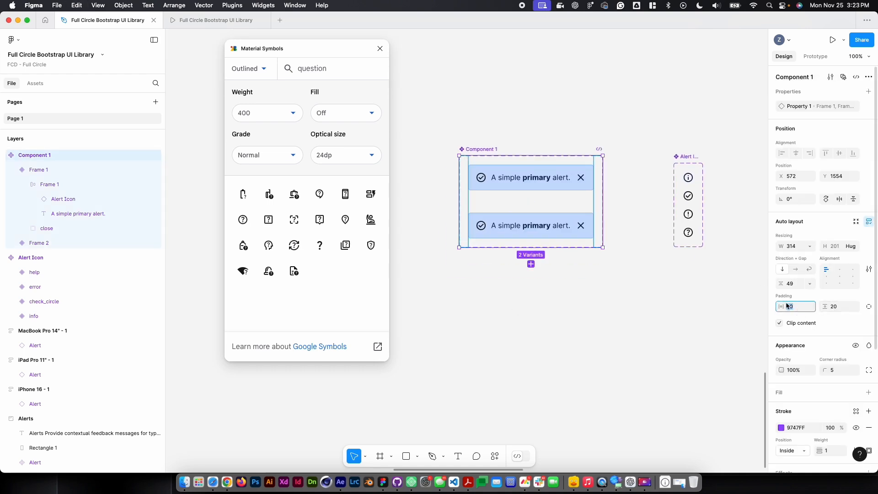
click(581, 356)
scroll(599, 350, down, 2)
scroll(599, 349, right, 2)
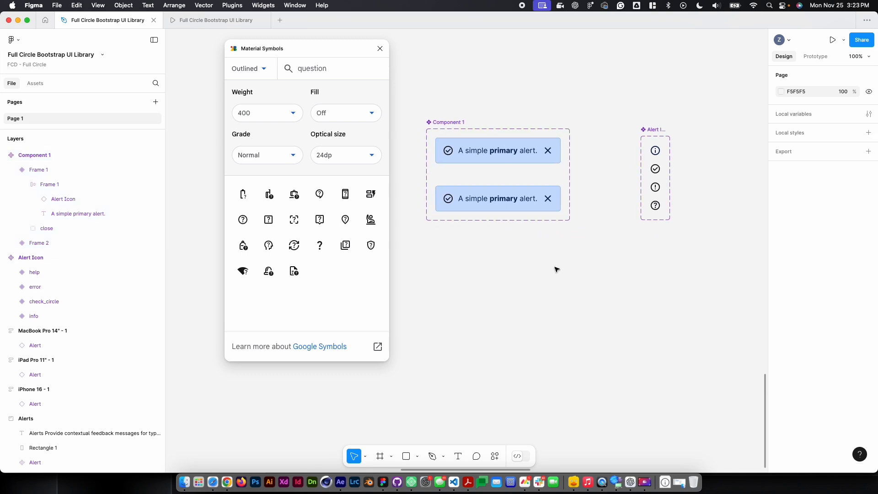
Copy the Success variant from the original Alert set and paste an instance near the new component set.
click(506, 212)
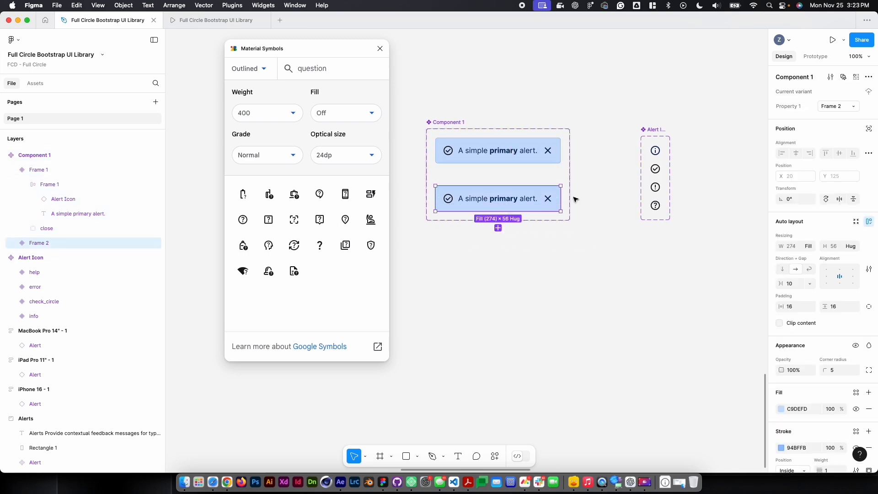
scroll(575, 199, down, 5)
scroll(569, 221, up, 5)
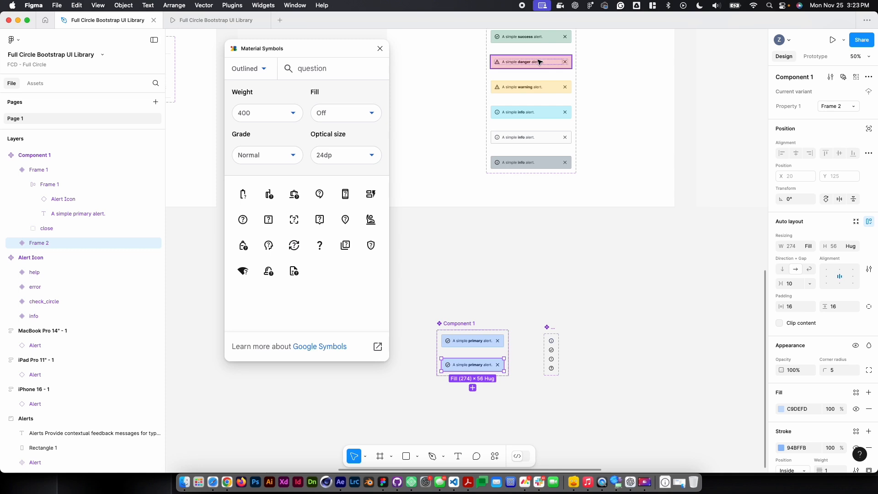
scroll(544, 69, up, 4)
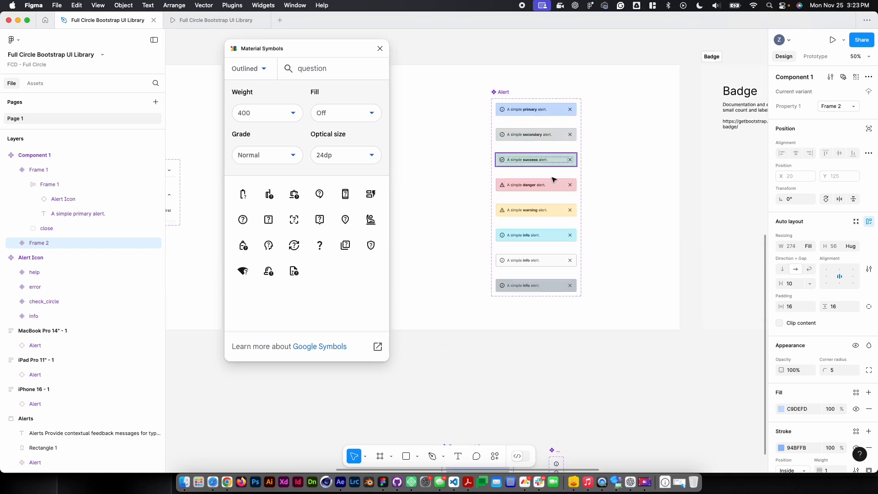
click(551, 165)
key(super+c)
click(554, 383)
drag(477, 392, 561, 112)
key(plus)
drag(591, 269, 561, 277)
key(super+v)
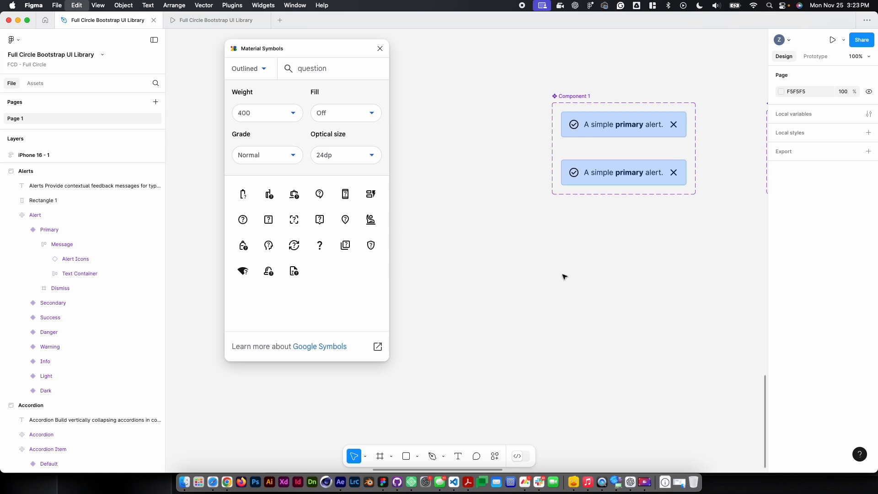
Recolour the second variant from the success alert, with fill CBE3D9 and its text, check icon and close icon in 0F2F20.
click(672, 166)
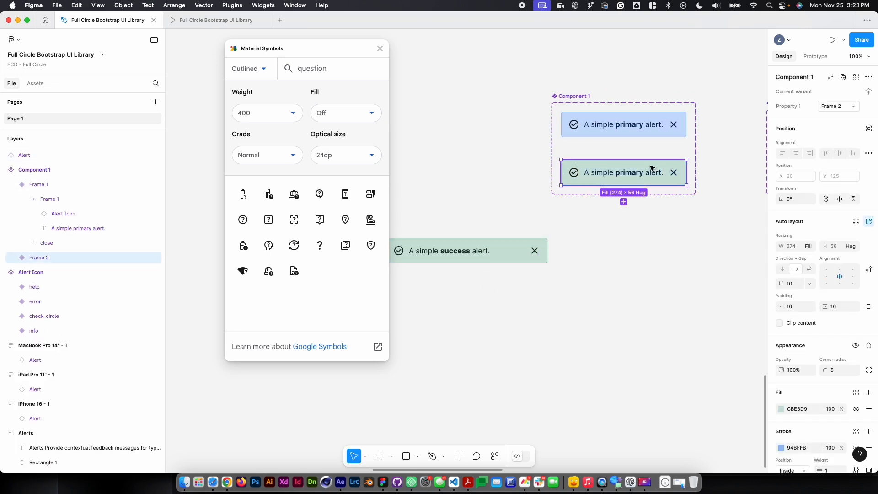
double_click(633, 176)
shift+click(673, 172)
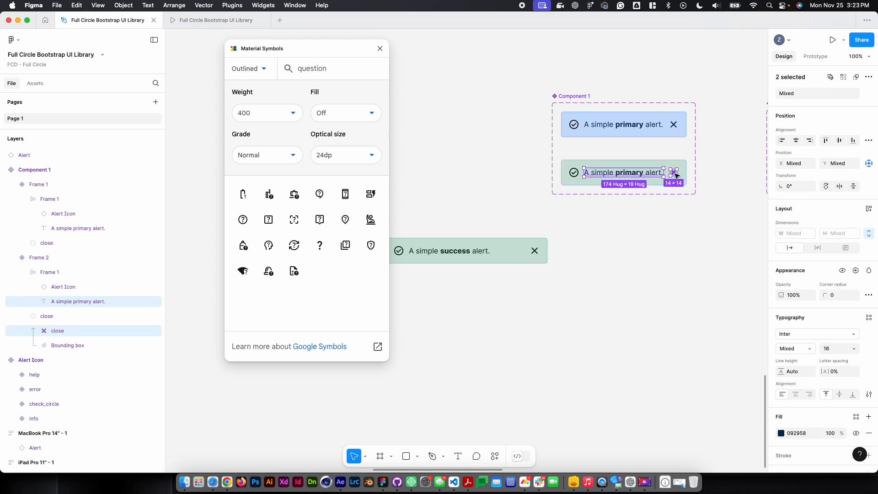
shift+click(573, 173)
key(i)
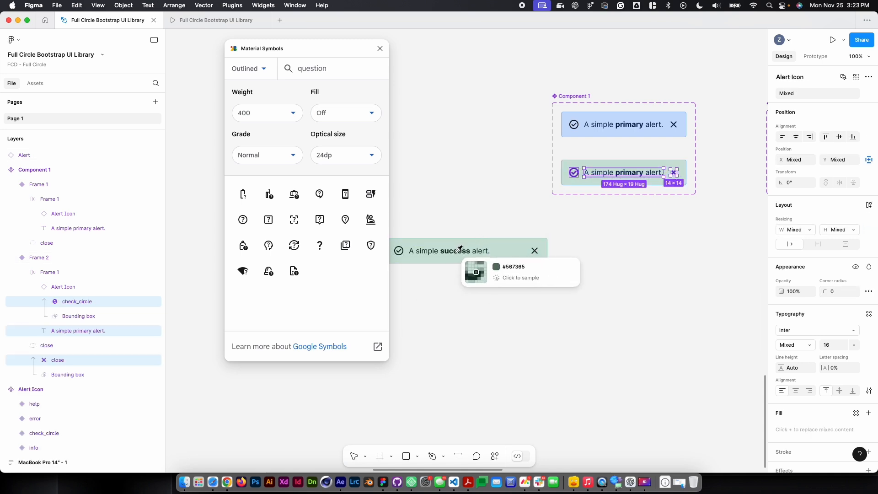
key(Escape)
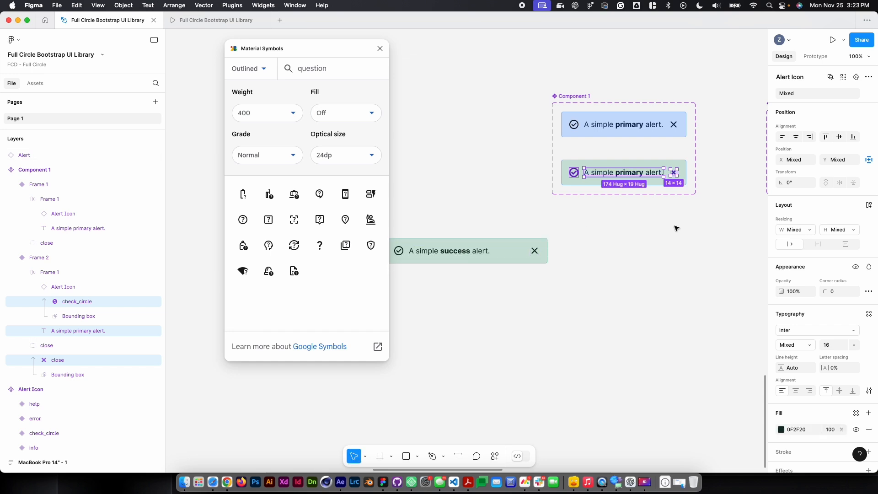
click(674, 228)
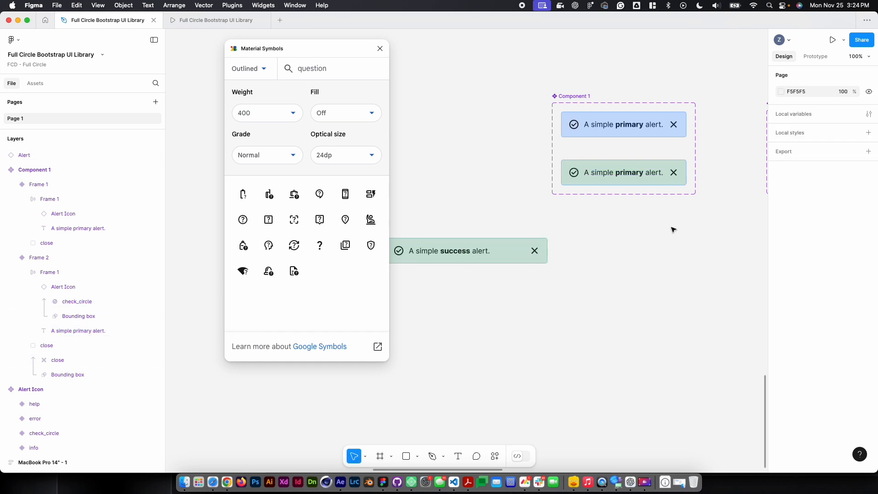
Set the green variant's stroke to 9AC8B3, sampled from the border of the pasted success alert.
click(663, 165)
scroll(790, 401, down, 1)
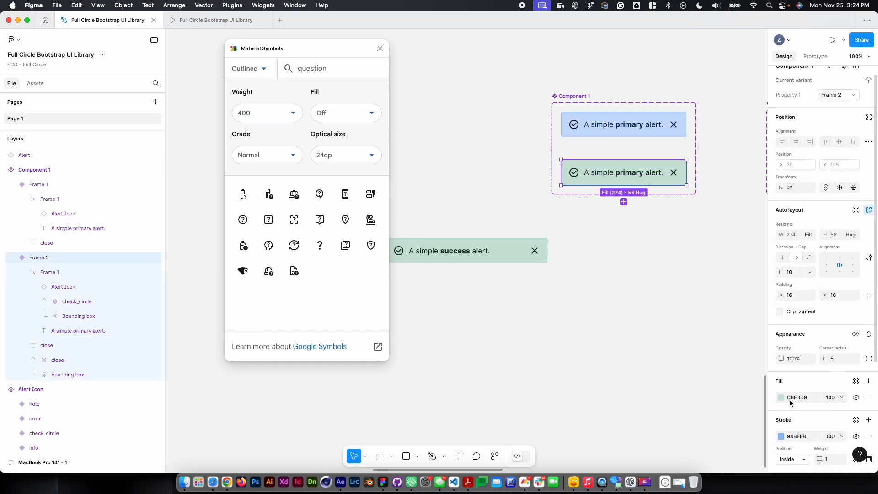
click(781, 436)
click(671, 368)
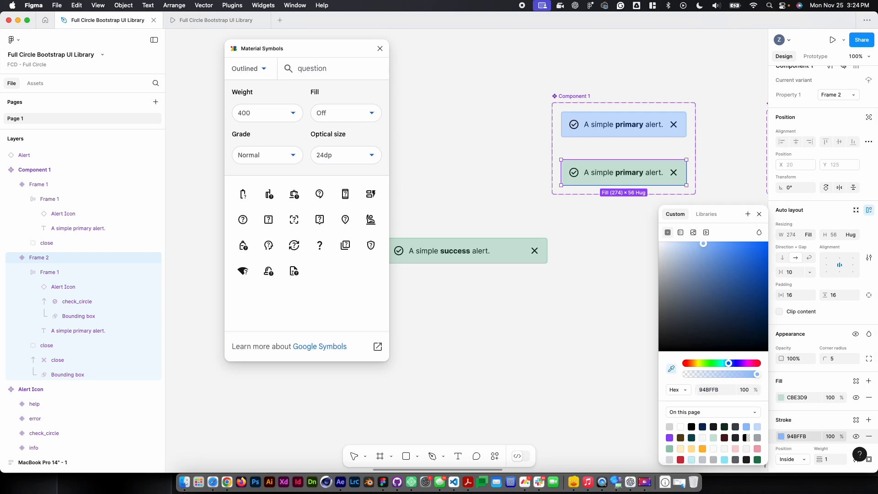
click(475, 236)
click(490, 172)
Swap the Alert Icon instance in the blue primary variant to the info icon.
scroll(587, 164, up, 4)
scroll(588, 164, right, 4)
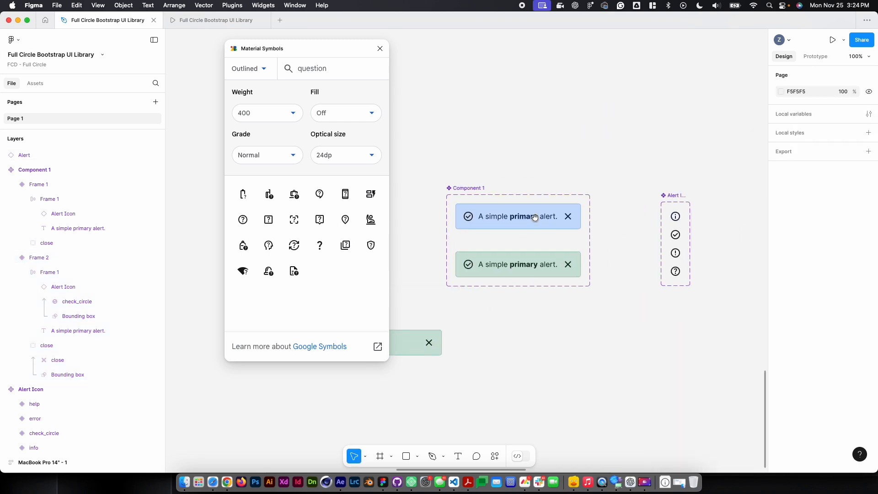
click(470, 219)
double_click(469, 218)
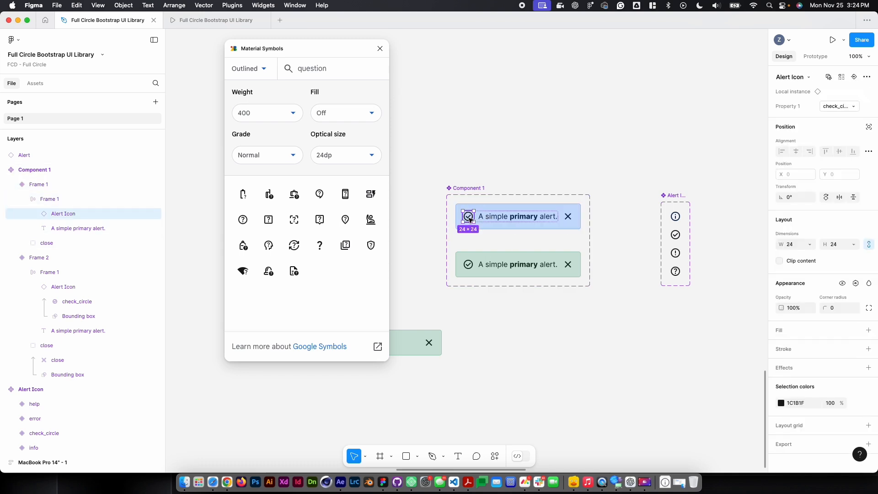
click(850, 106)
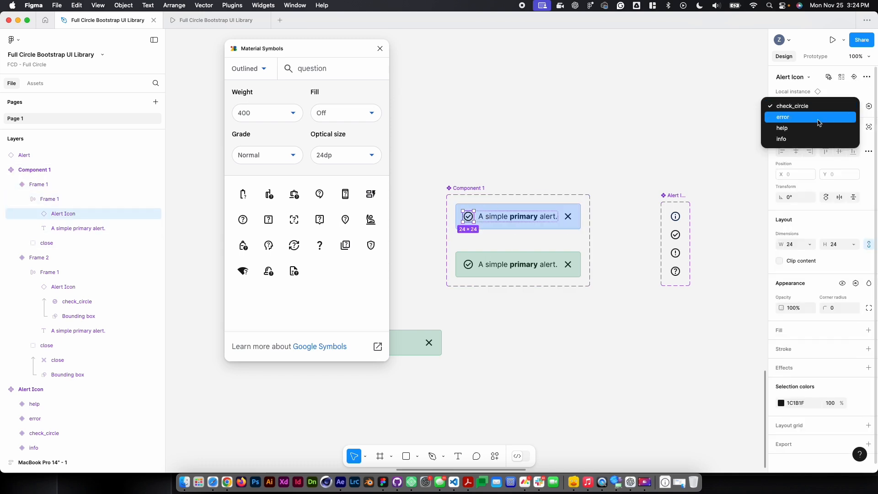
click(813, 138)
click(552, 143)
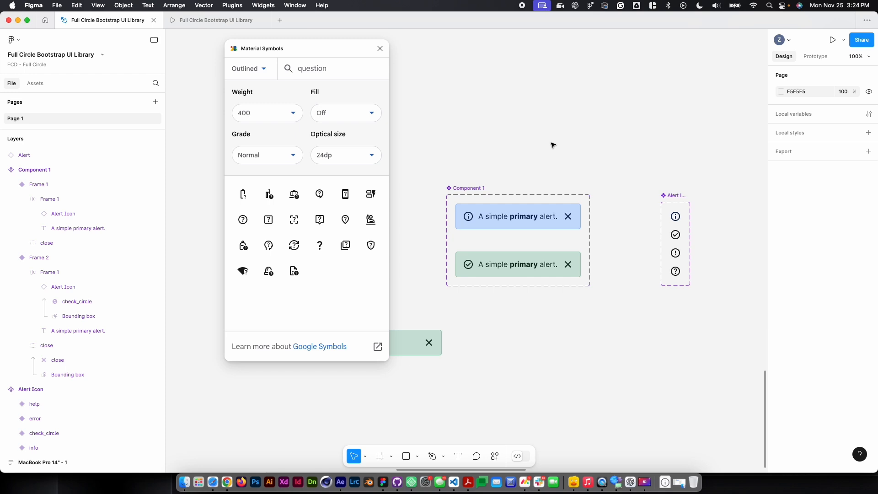
Rename the blue variant's property value in Component 1 as Primary.
scroll(629, 281, down, 4)
scroll(629, 280, left, 2)
click(425, 263)
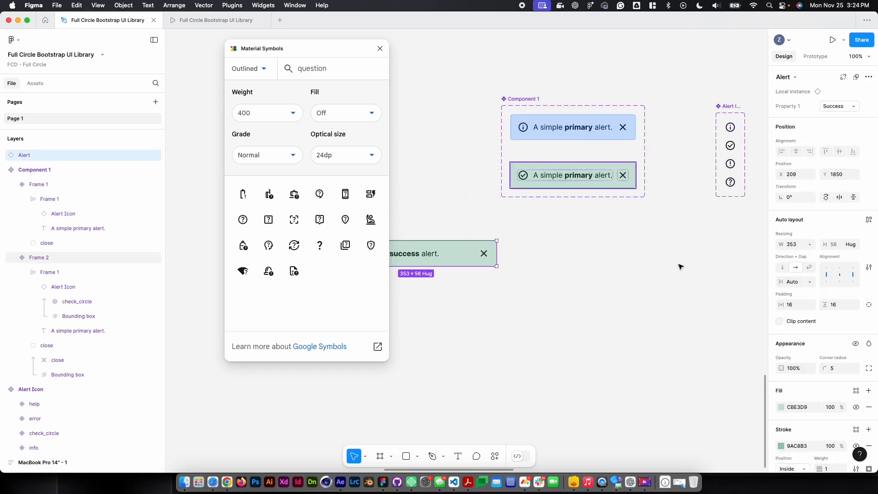
click(595, 133)
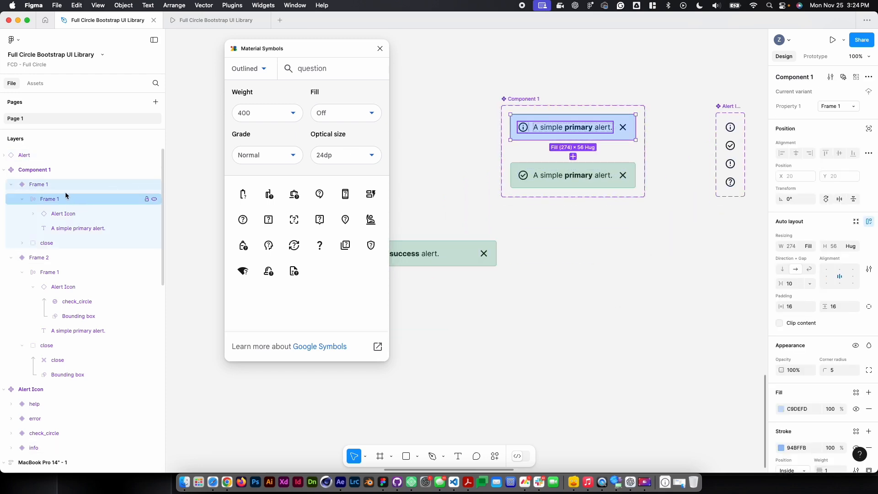
double_click(40, 185)
click(79, 186)
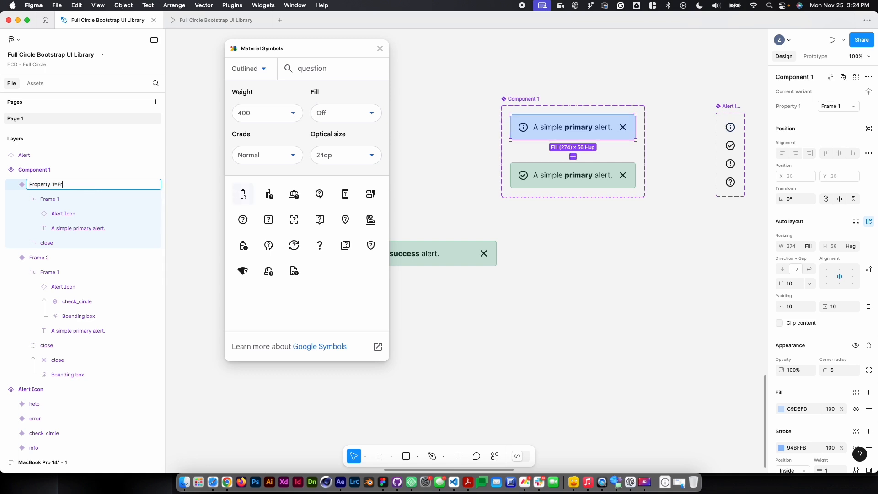
key(Caps_Lock)
text(P)
key(Caps_Lock)
text(rimary)
key(Return)
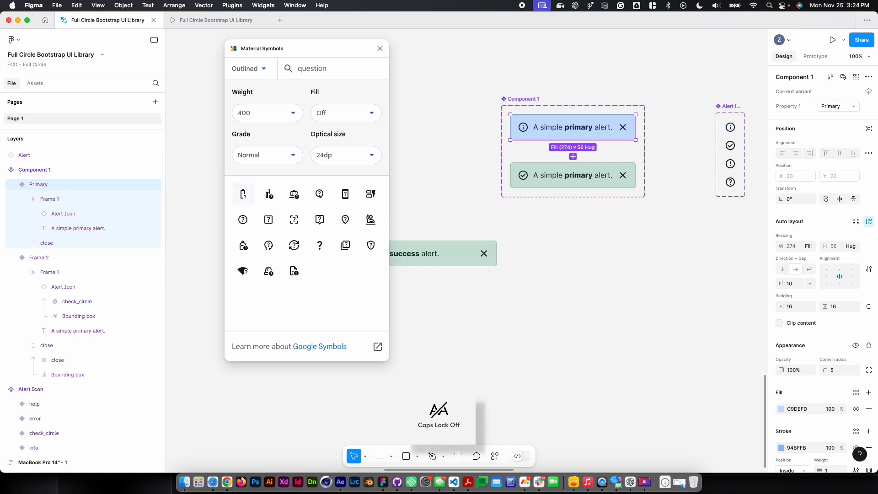
Collapse the Primary variant's layers and rename the green variant's property value as Success.
double_click(51, 242)
key(Return)
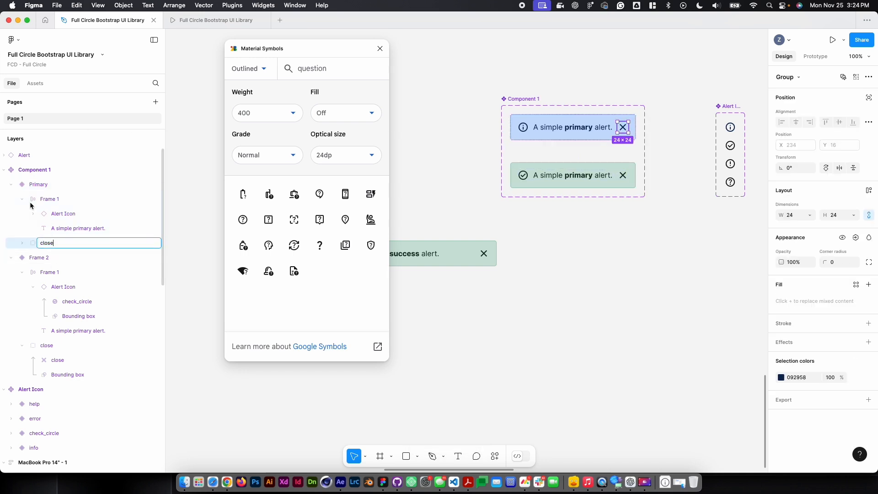
click(11, 184)
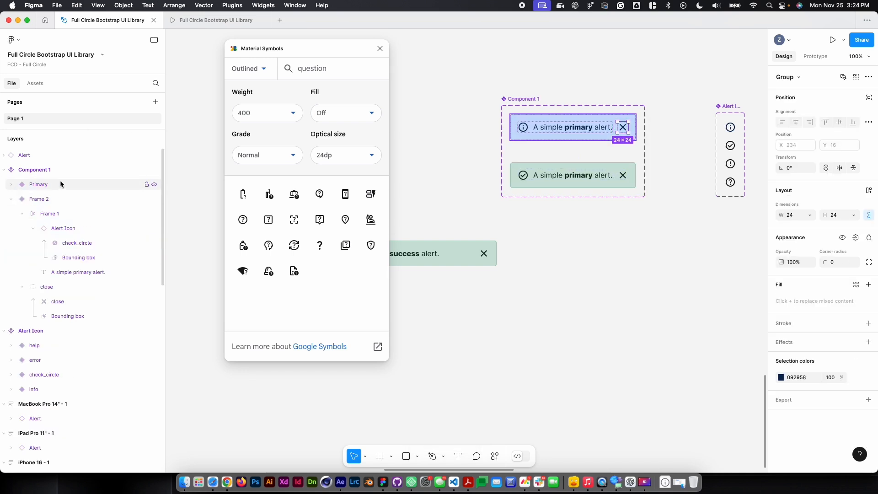
double_click(39, 199)
key(Right)
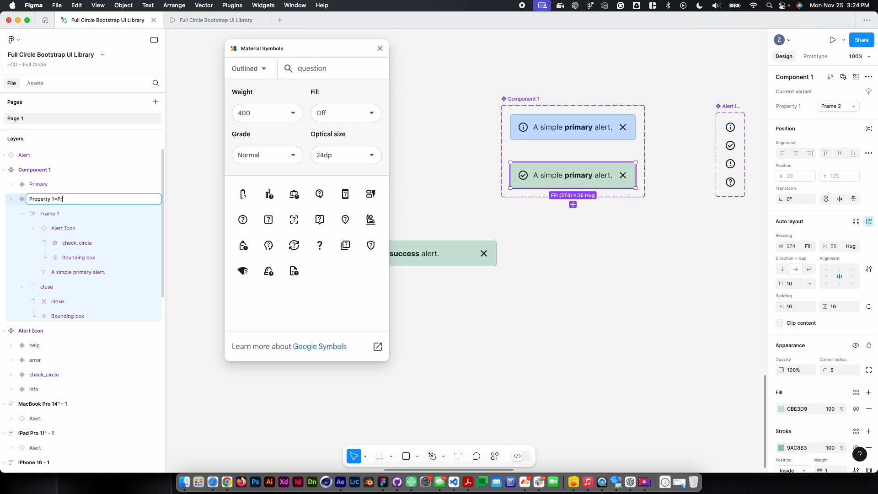
text(S)
key(Caps_Lock)
text(uccess)
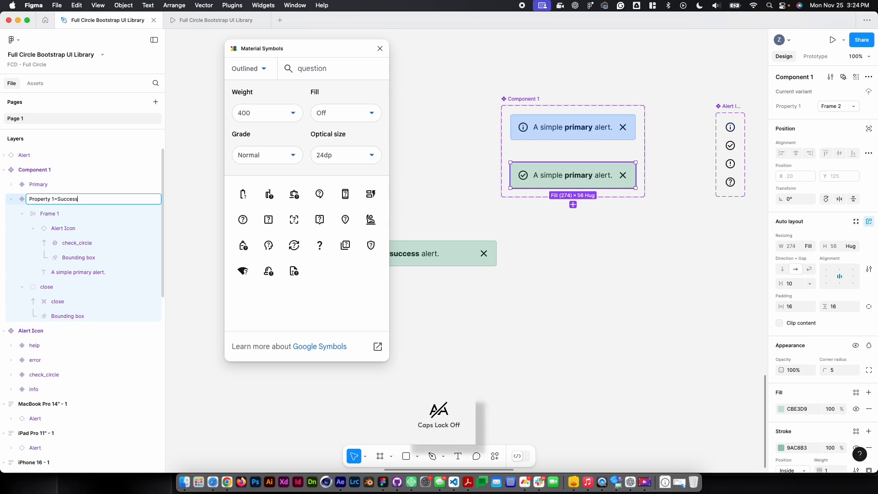
key(Return)
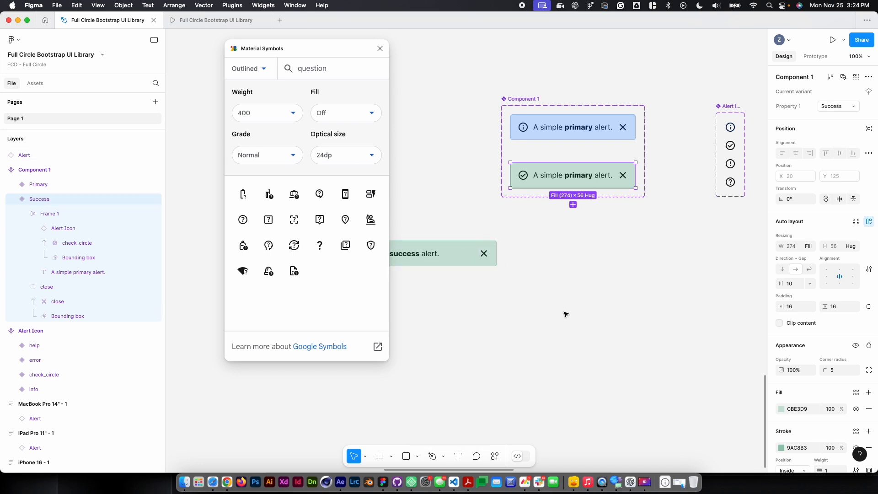
Replace the bold word in the green variant's text with "success".
click(566, 314)
key(t)
drag(591, 177, 566, 174)
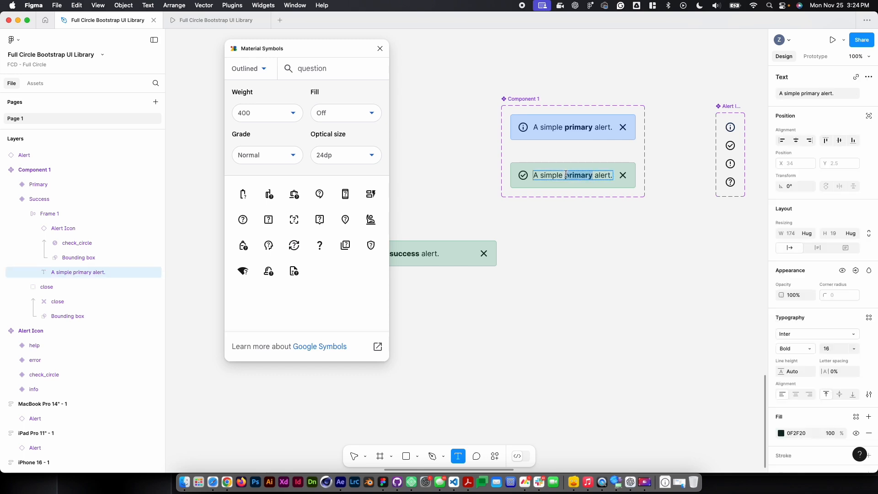
text(success)
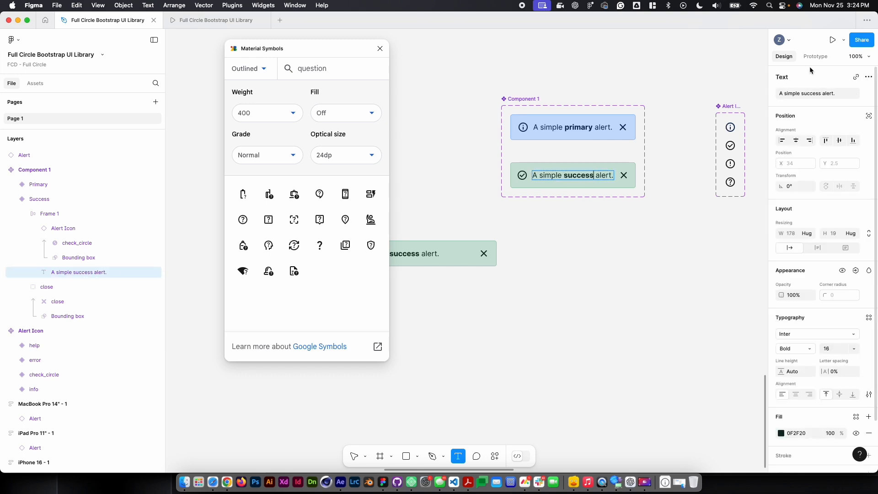
click(551, 293)
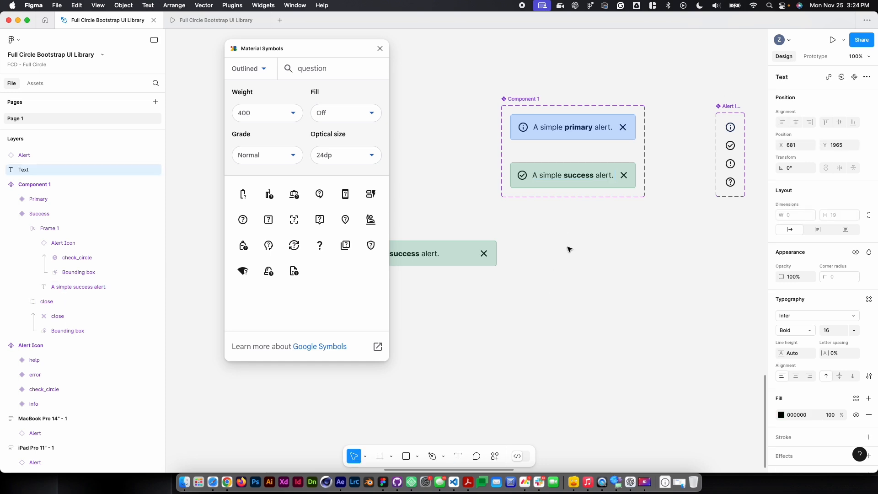
click(566, 261)
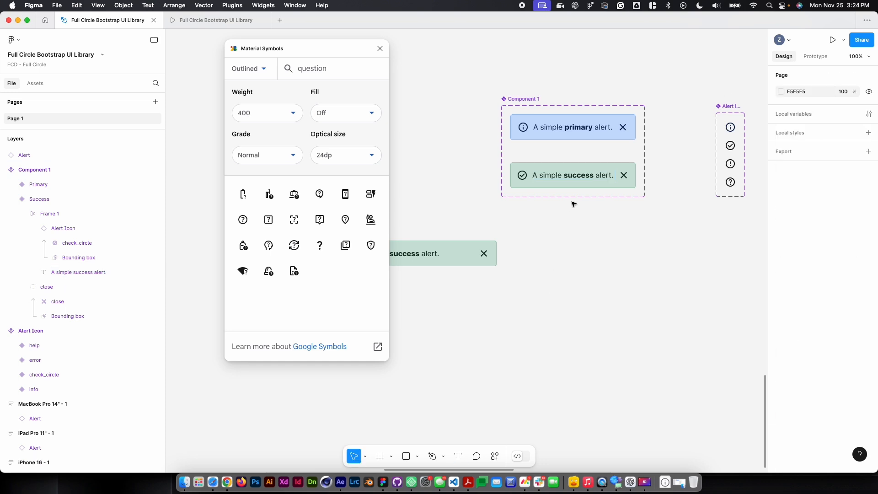
Duplicate the sentence in the Success variant's text so it reads "A simple success alert. A simple success alert.".
double_click(577, 178)
click(577, 178)
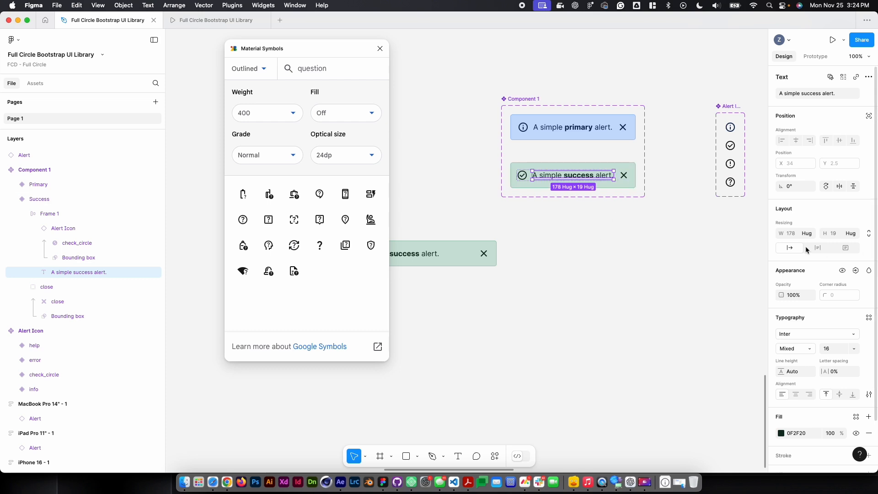
double_click(608, 176)
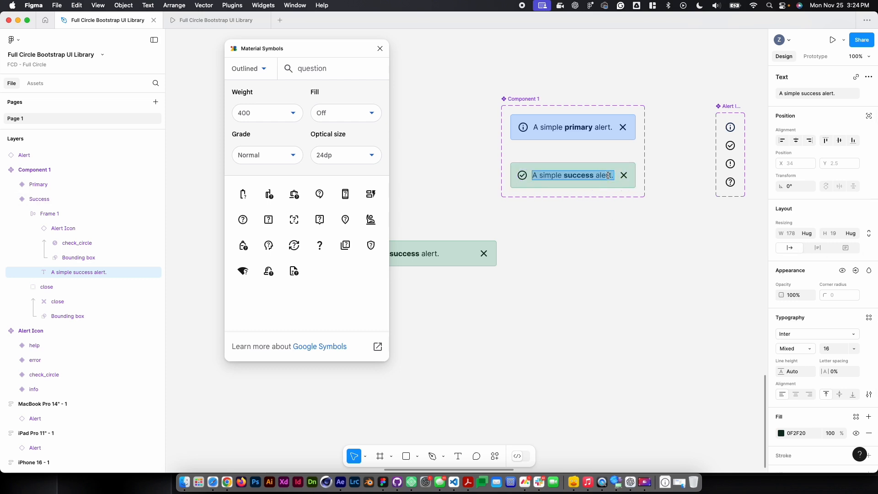
text(A simple success alert.)
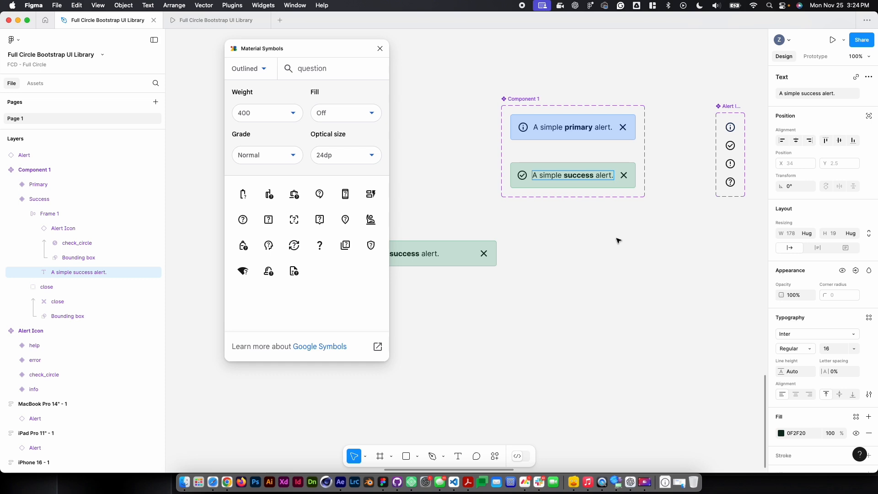
key(super+a)
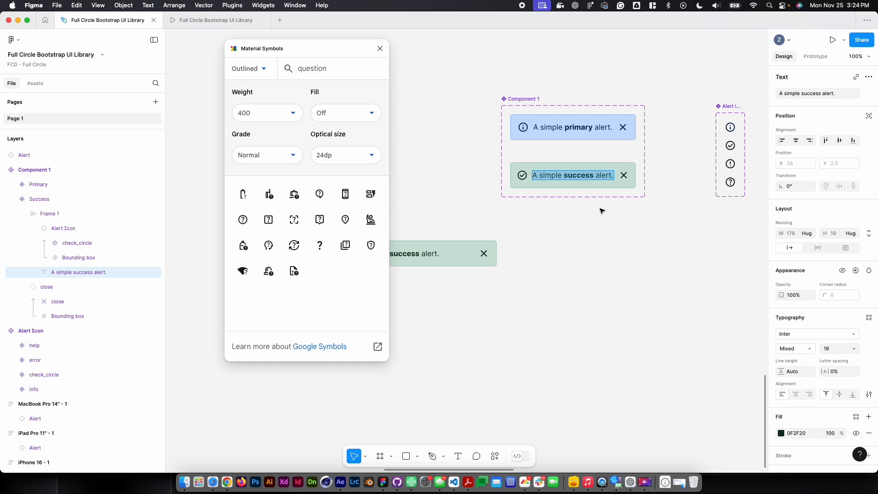
text(A simple success alert. A simple success alert.)
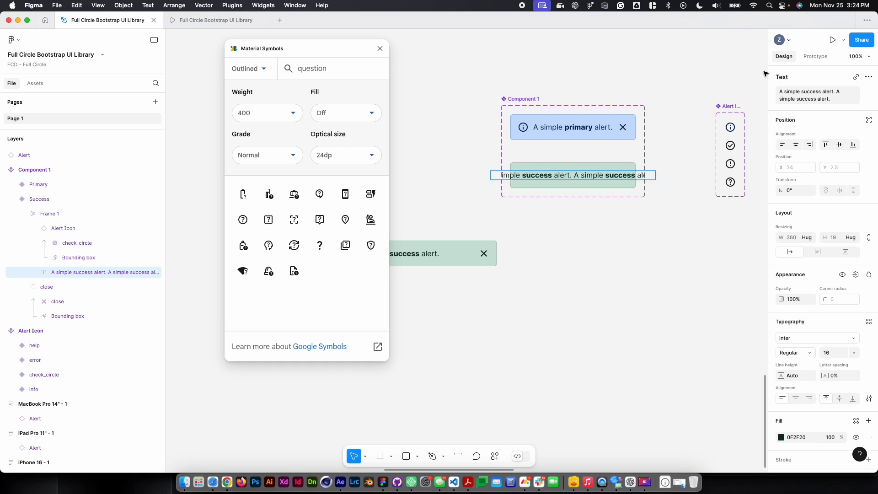
key(Escape)
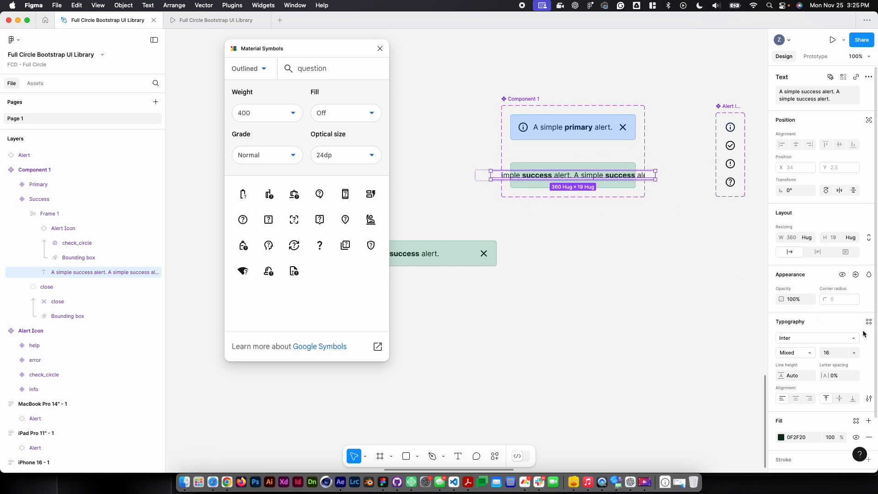
Set the Success variant's text layer to fill its container's width with auto height.
click(816, 252)
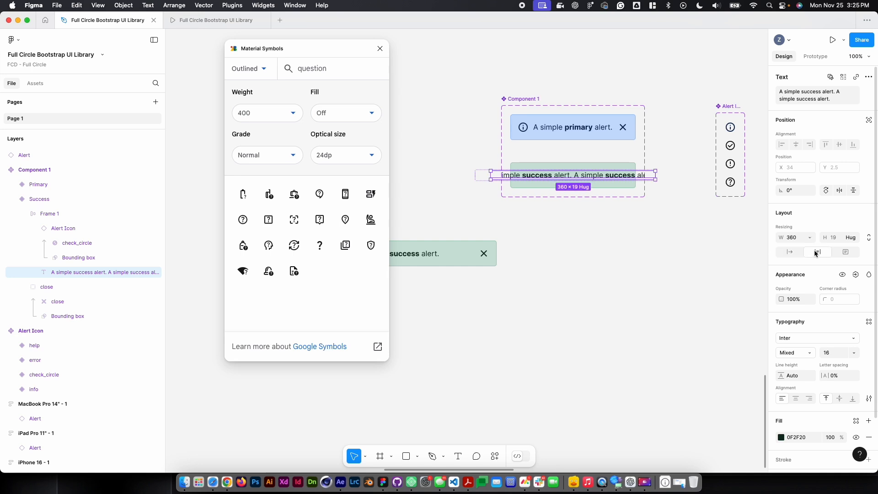
click(845, 253)
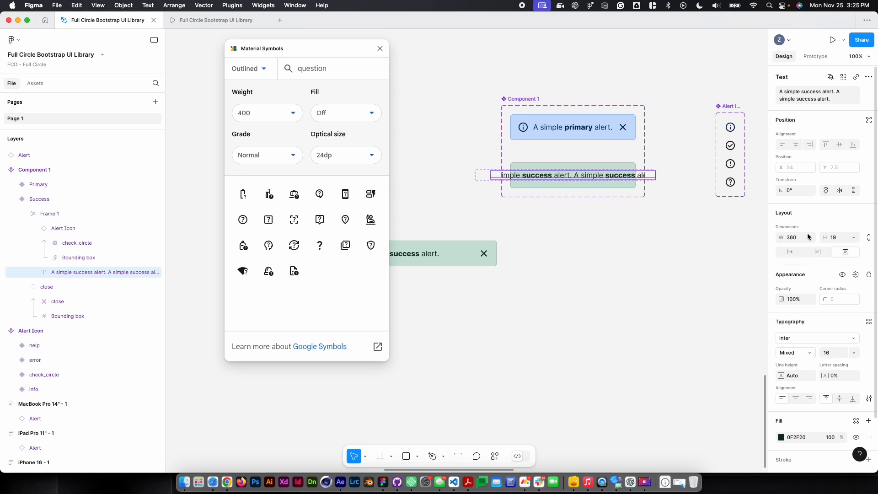
click(808, 237)
click(833, 260)
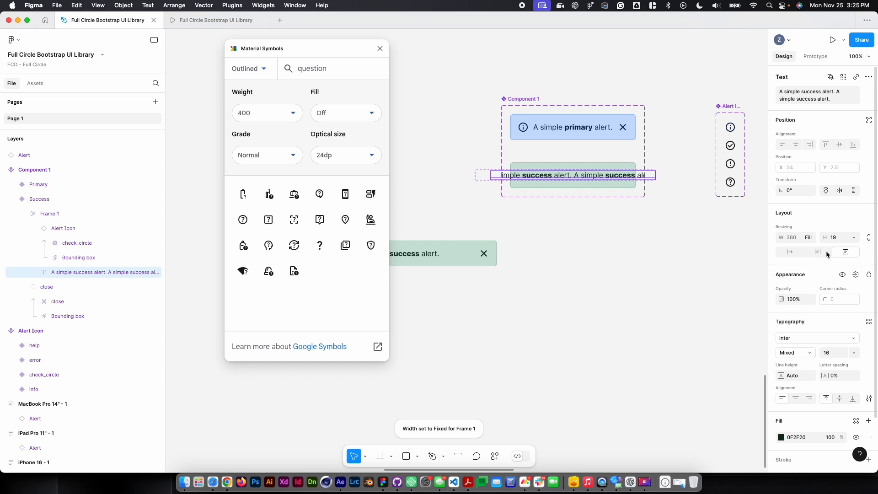
click(822, 250)
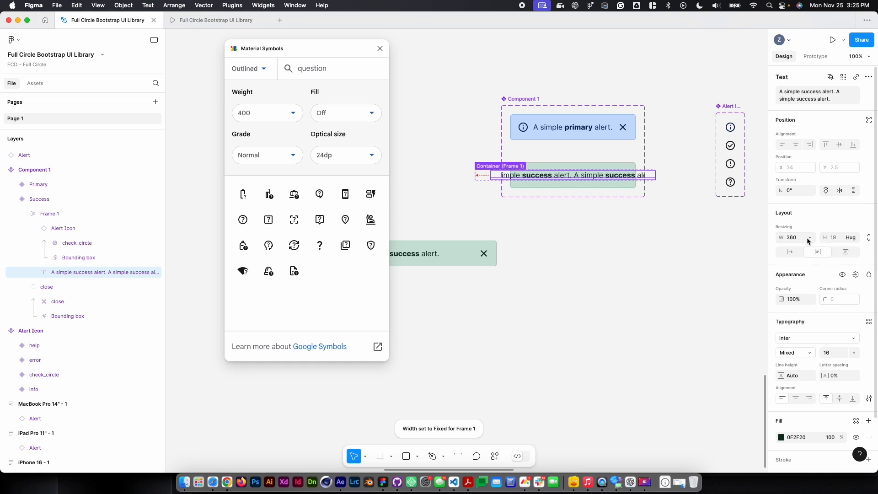
Set the width of the Success variant's inner Frame 1, holding icon and text, to Fill container.
click(482, 183)
double_click(578, 180)
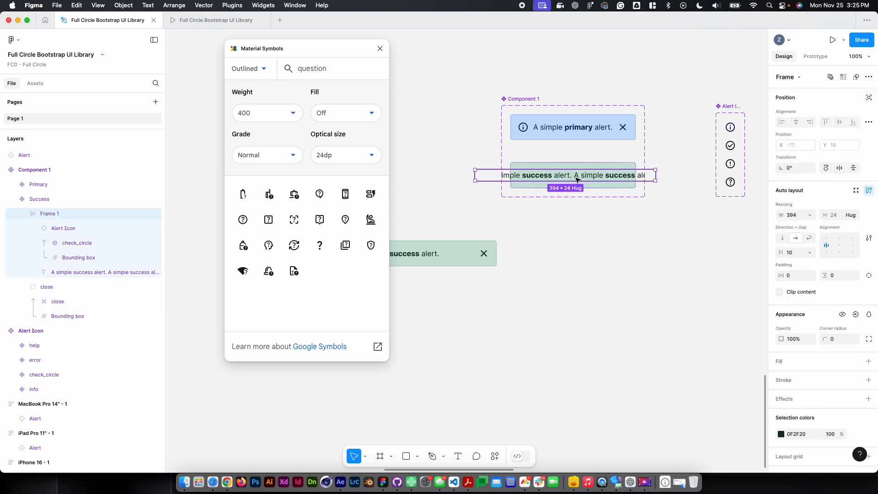
click(809, 215)
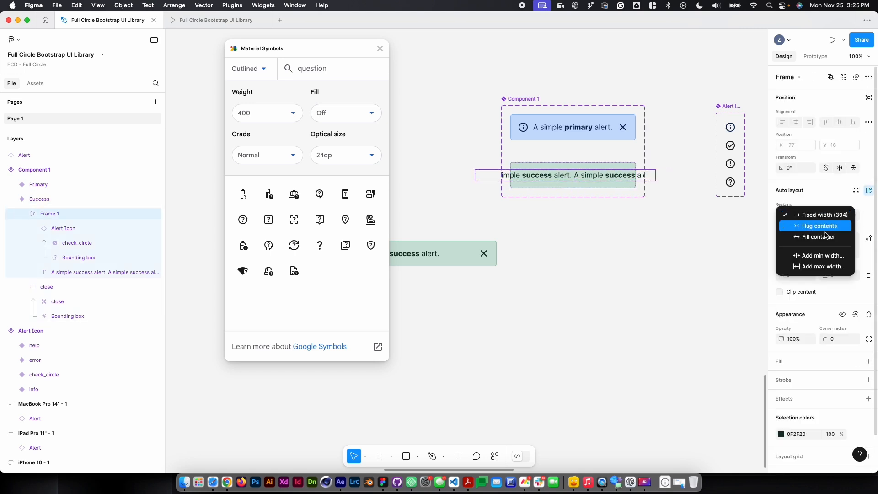
click(827, 240)
click(586, 264)
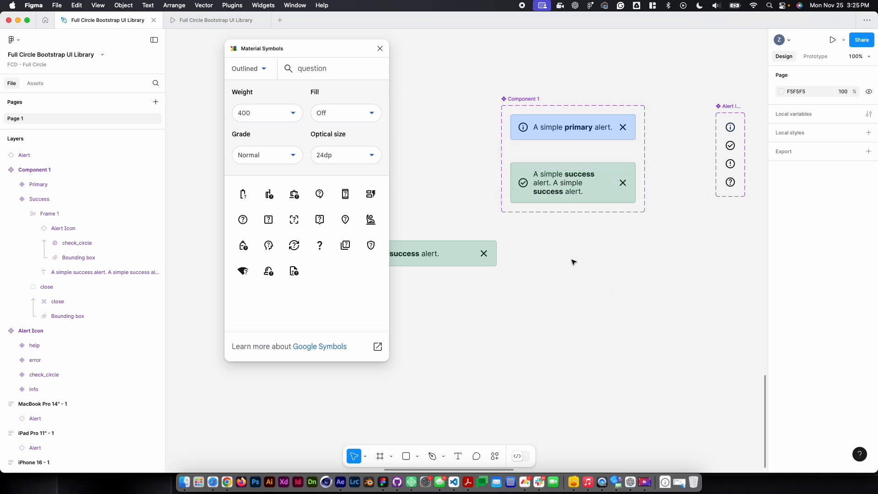
Set the auto layout alignment to top left for both the Success variant's inner Frame 1 and the Success variant itself.
double_click(554, 185)
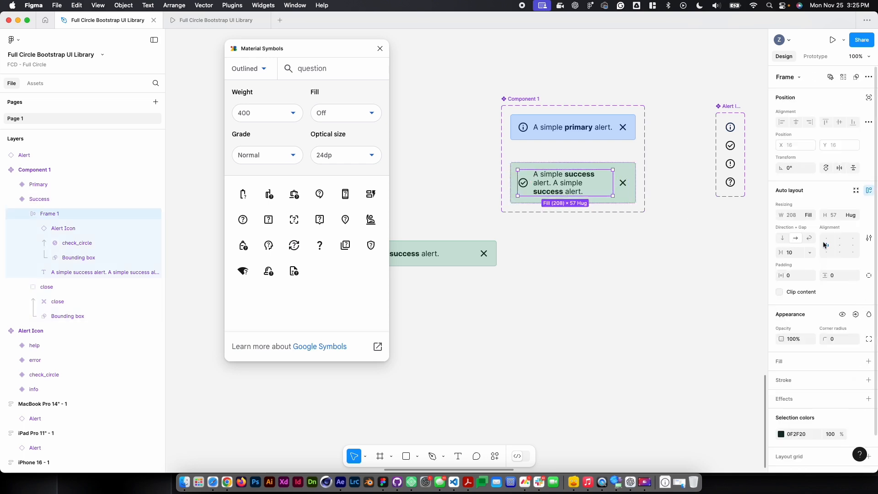
click(656, 291)
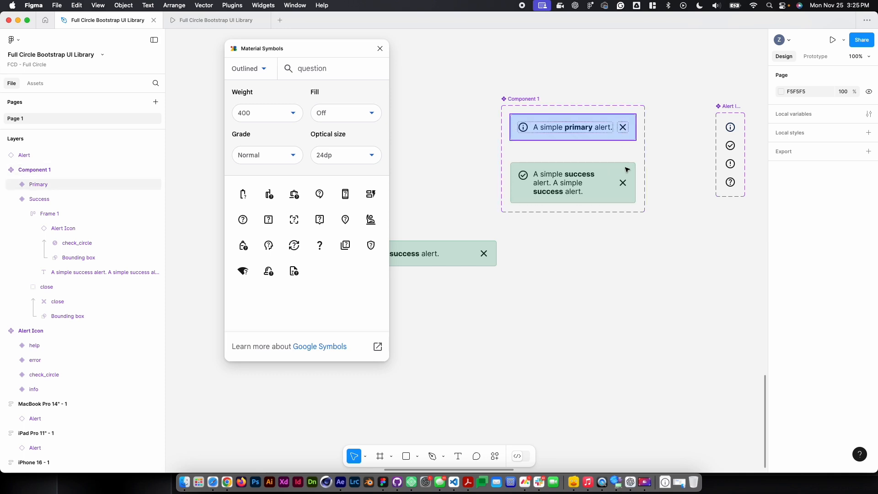
click(626, 183)
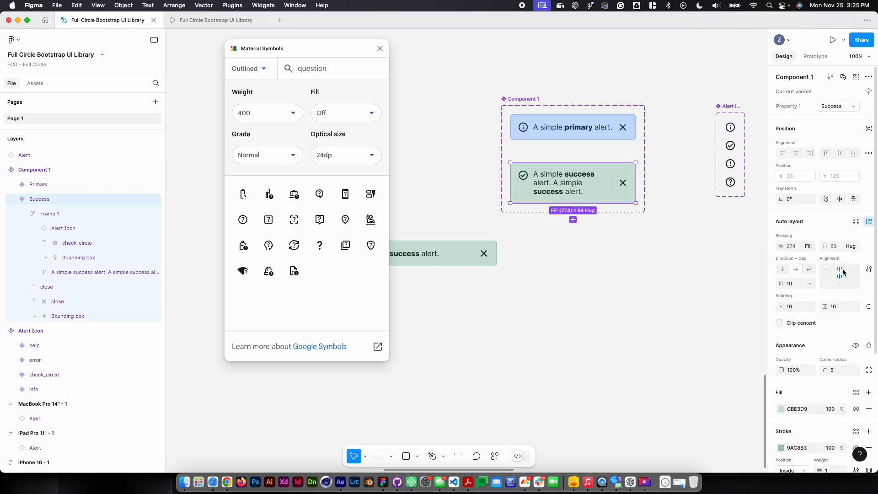
click(825, 270)
click(625, 322)
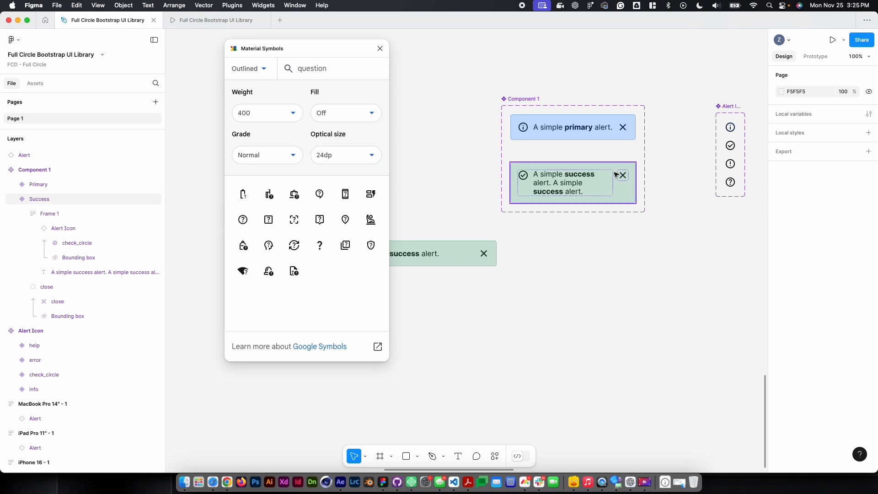
Replace the existing alert in the iPhone 16 - 1 frame with a copy of the new Success variant.
scroll(621, 245, up, 2)
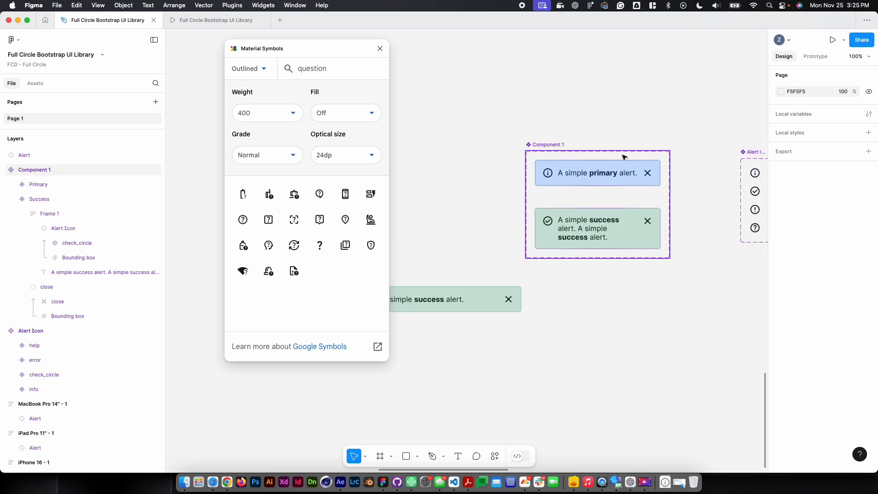
click(634, 233)
scroll(639, 231, down, 5)
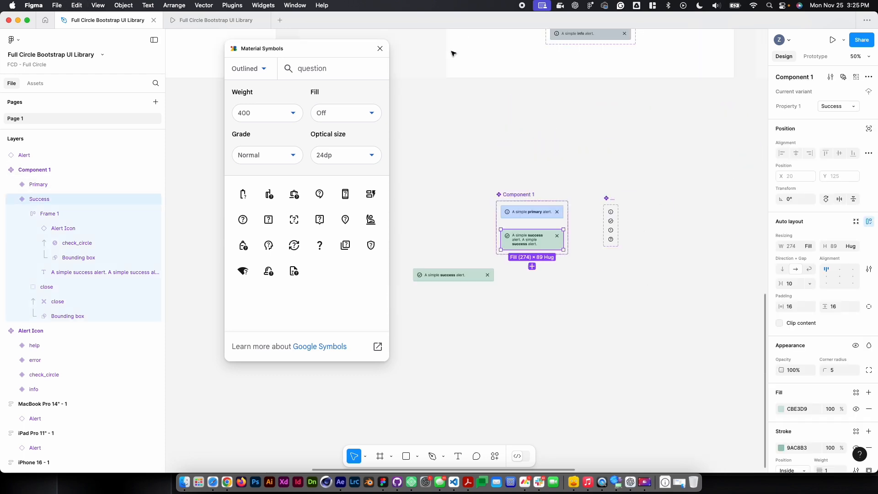
click(479, 211)
drag(449, 146, 653, 366)
drag(513, 92, 752, 334)
drag(512, 129, 681, 478)
drag(499, 329, 668, 223)
drag(636, 82, 429, 81)
click(476, 106)
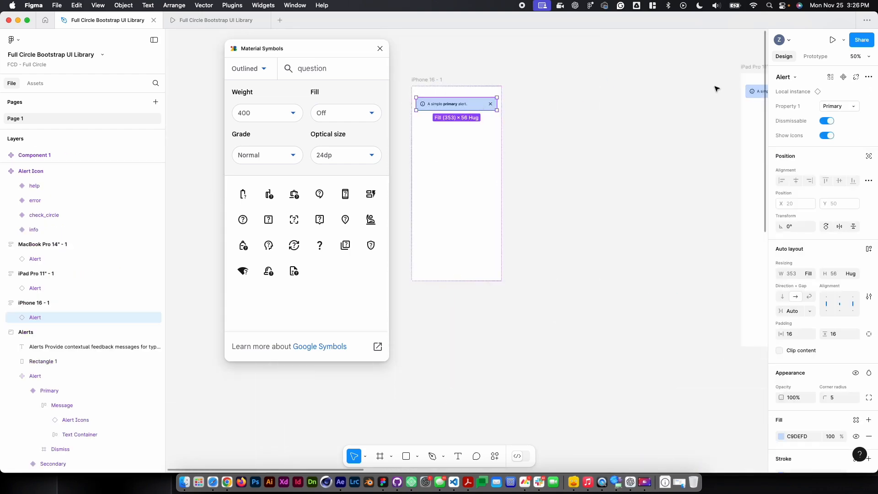
key(BackSpace)
click(484, 157)
key(super+v)
click(517, 132)
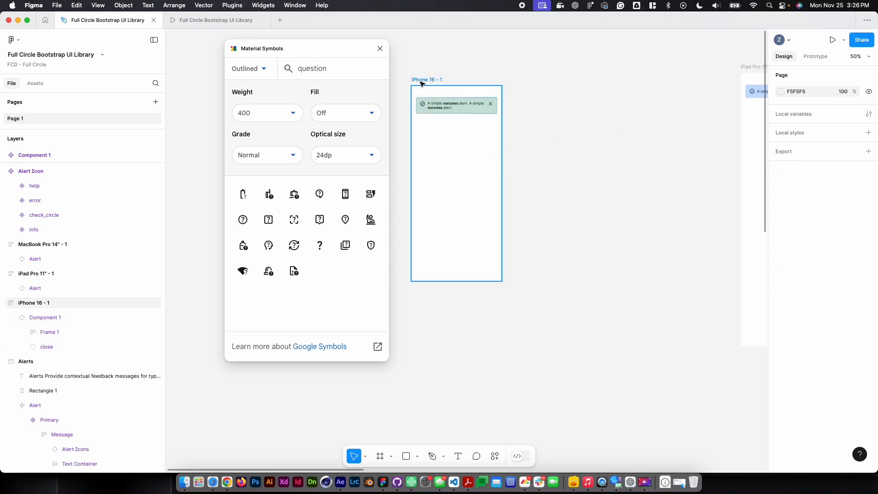
Duplicate the iPhone 16 - 1 frame beside the original and delete the alert from the copy.
drag(432, 83, 513, 89)
click(567, 108)
key(BackSpace)
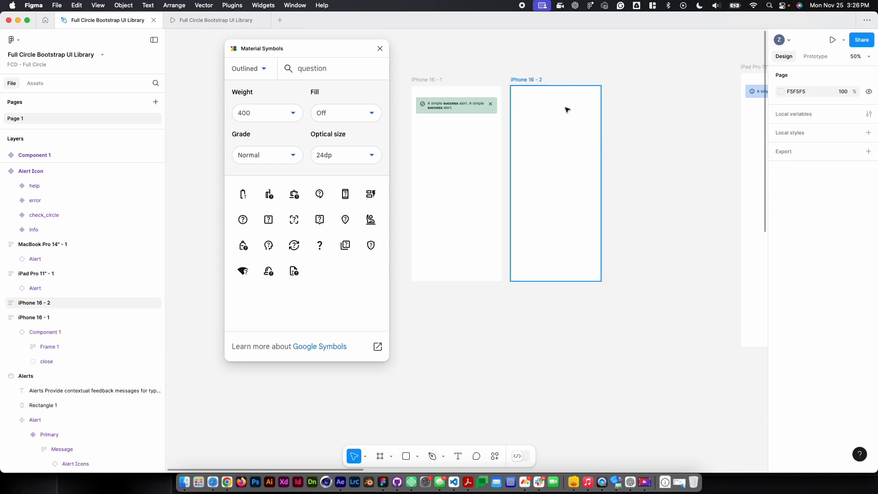
Link the alert's close icon to the iPhone 16 - 2 frame with an on-click Navigate to interaction using Smart animate.
click(464, 104)
click(815, 57)
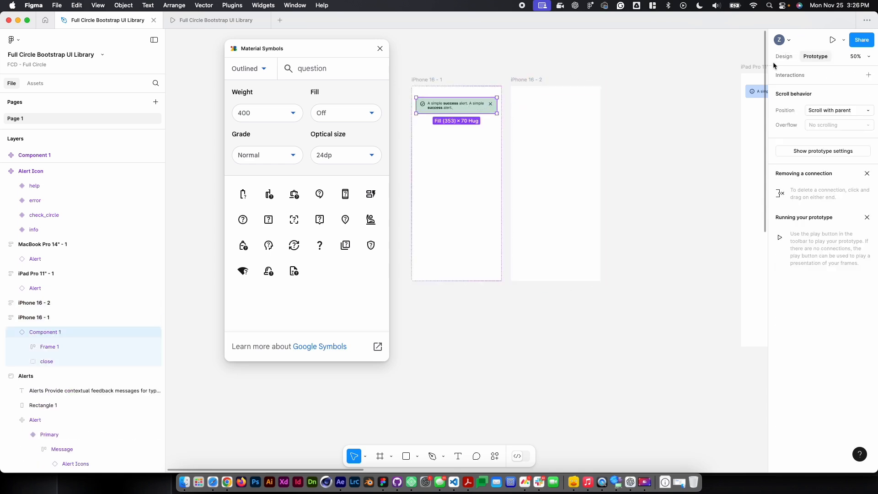
double_click(492, 105)
drag(496, 105, 525, 109)
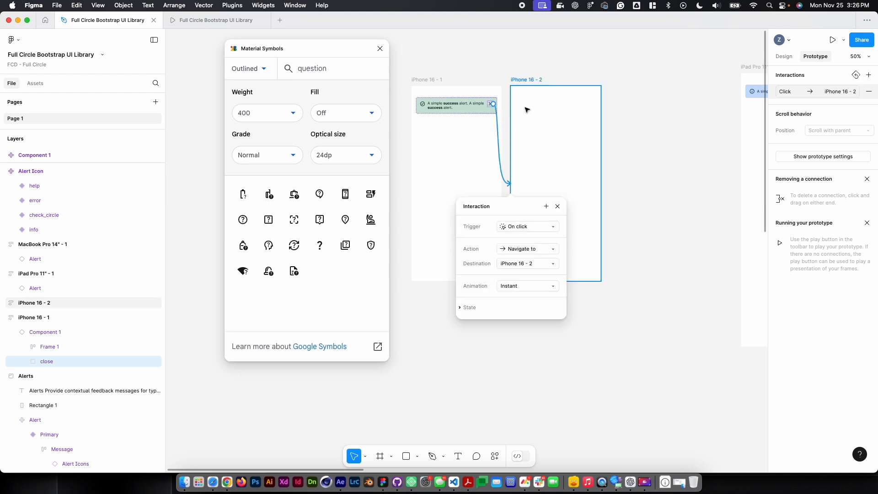
click(547, 287)
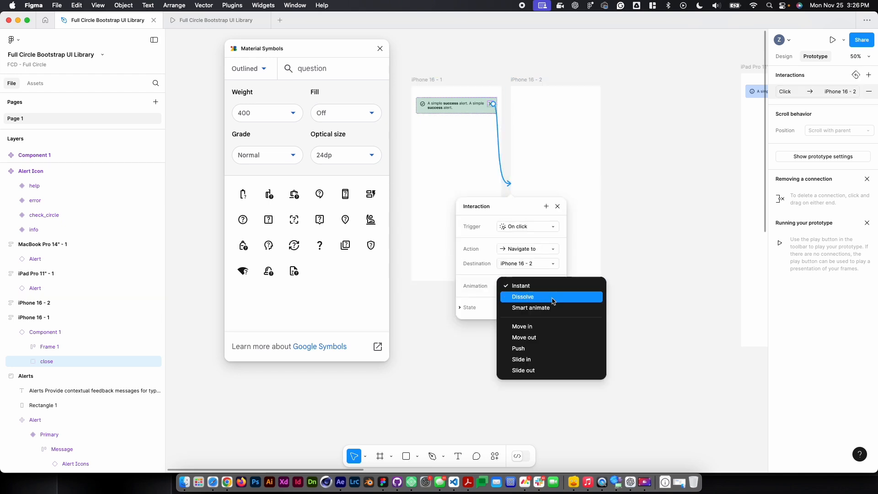
click(548, 307)
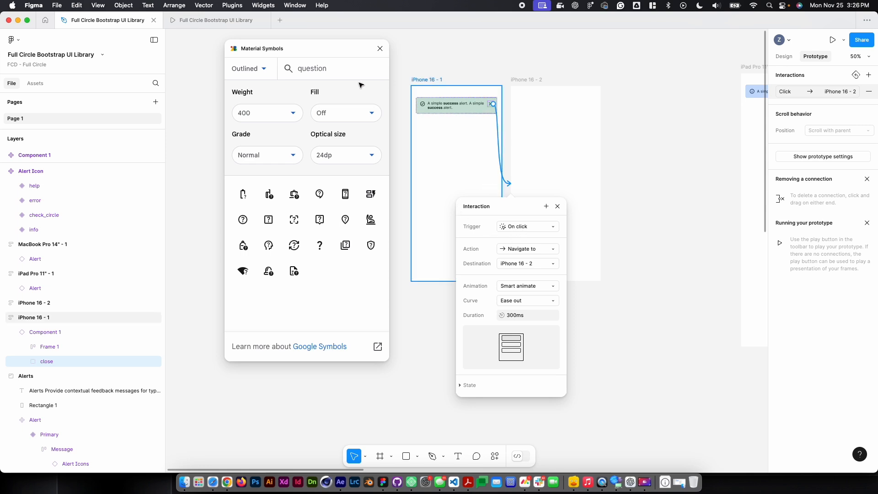
Test dismissing the alert with its close icon in the iPhone 16 - 1 prototype preview, and return to the design file.
click(450, 151)
click(208, 20)
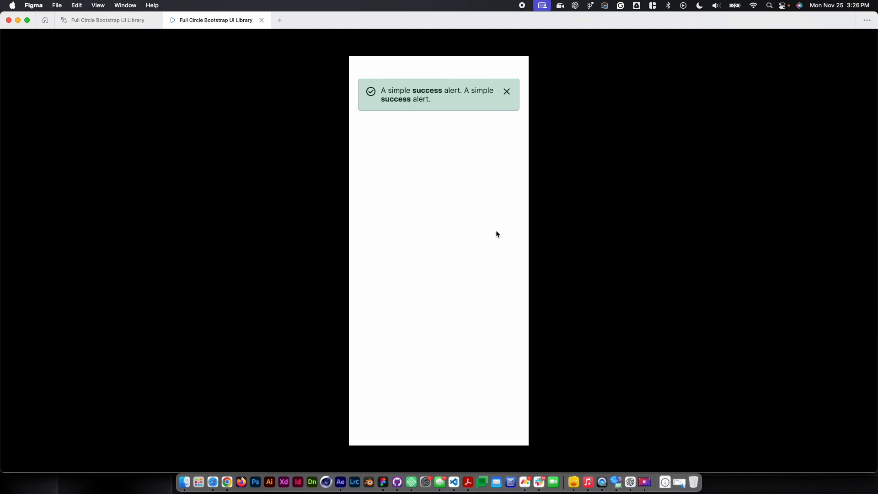
click(509, 91)
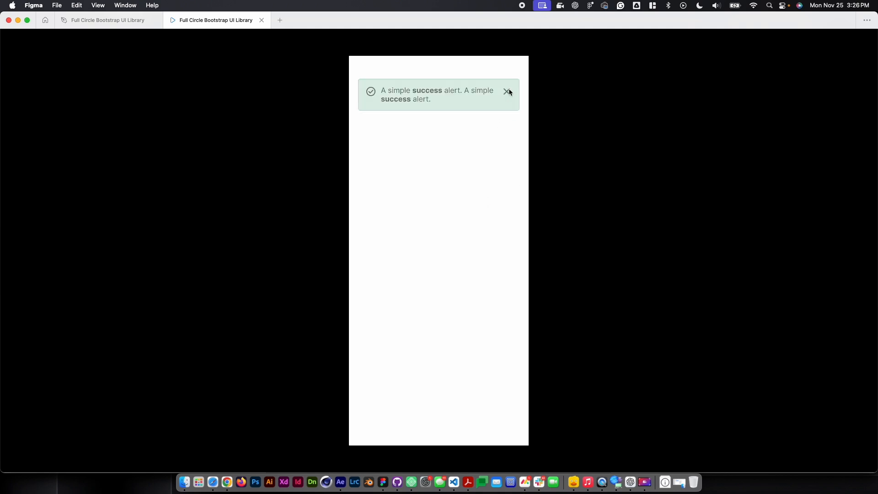
click(131, 24)
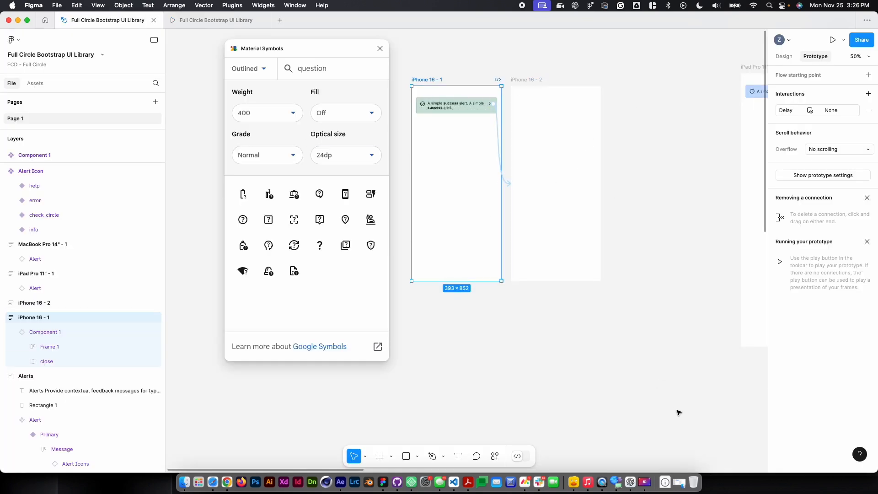
Examine the variants of the finished Alert component set next to the Alerts description.
scroll(676, 411, down, 10)
scroll(570, 261, right, 6)
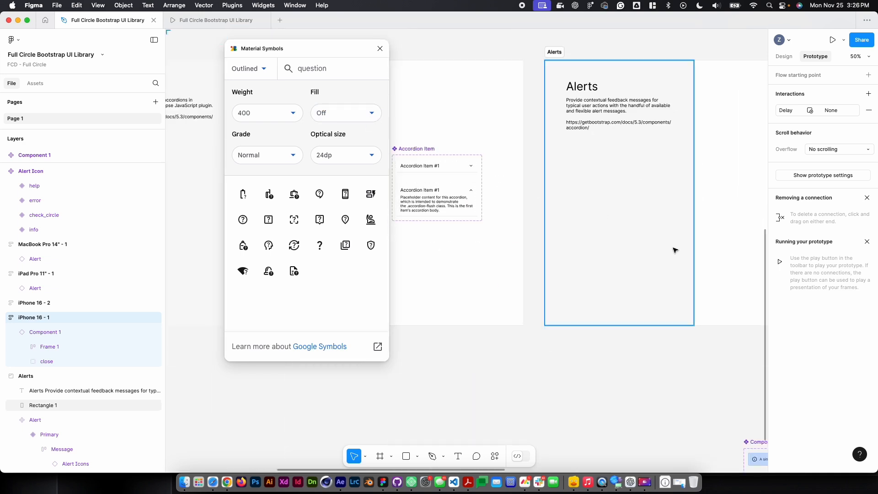
drag(682, 251, 392, 264)
drag(440, 346, 539, 345)
click(554, 379)
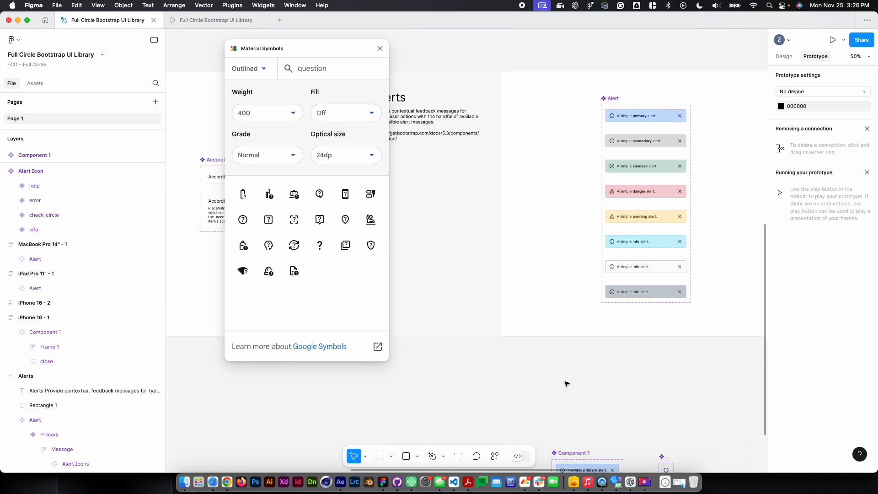
scroll(596, 406, up, 2)
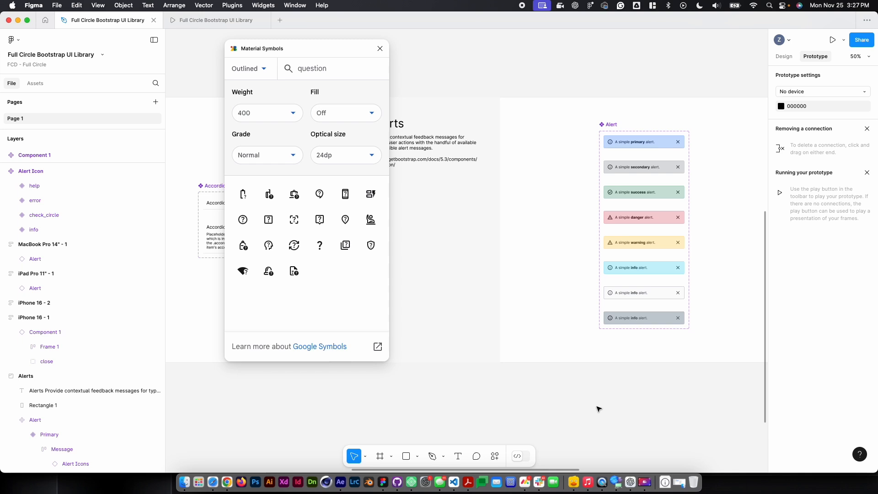
Place an instance of Component 1 on the empty canvas and switch its Property 1 to Success.
scroll(666, 387, down, 6)
scroll(666, 387, right, 3)
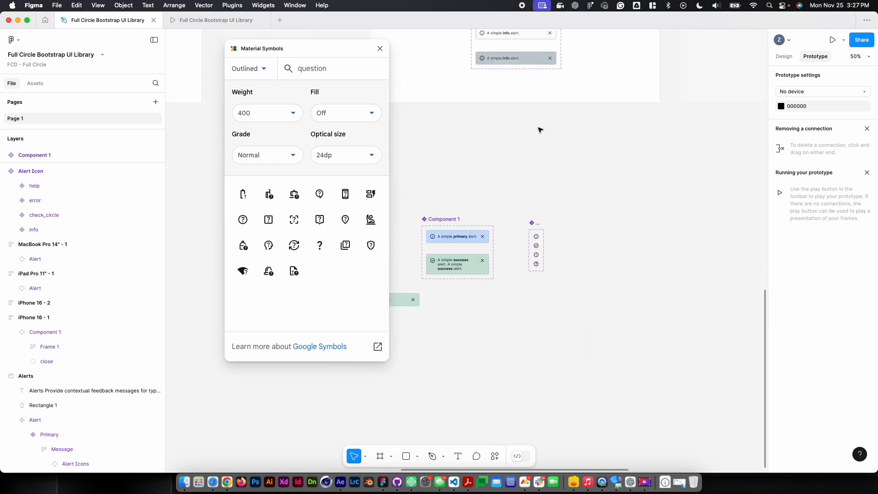
scroll(487, 157, left, 3)
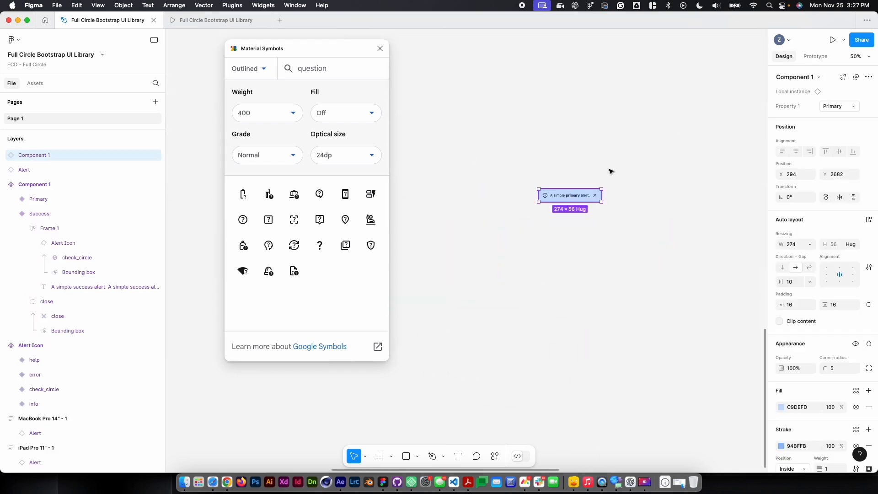
click(840, 106)
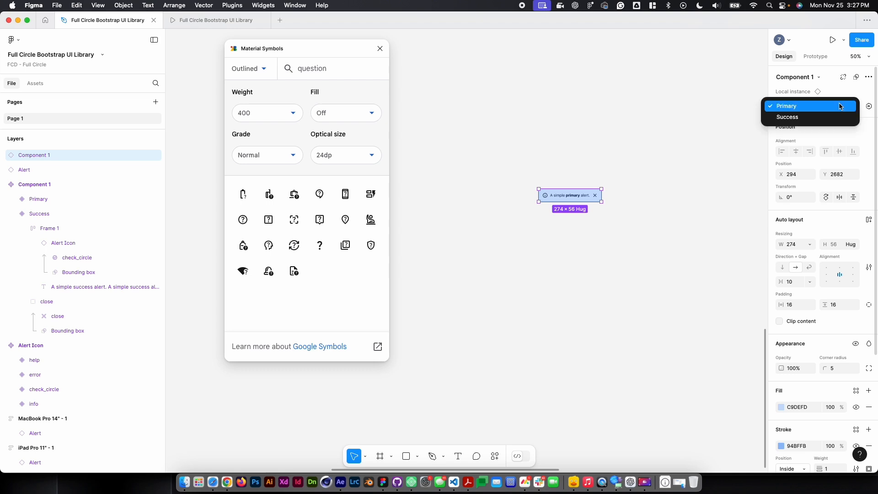
click(801, 110)
click(839, 106)
click(833, 117)
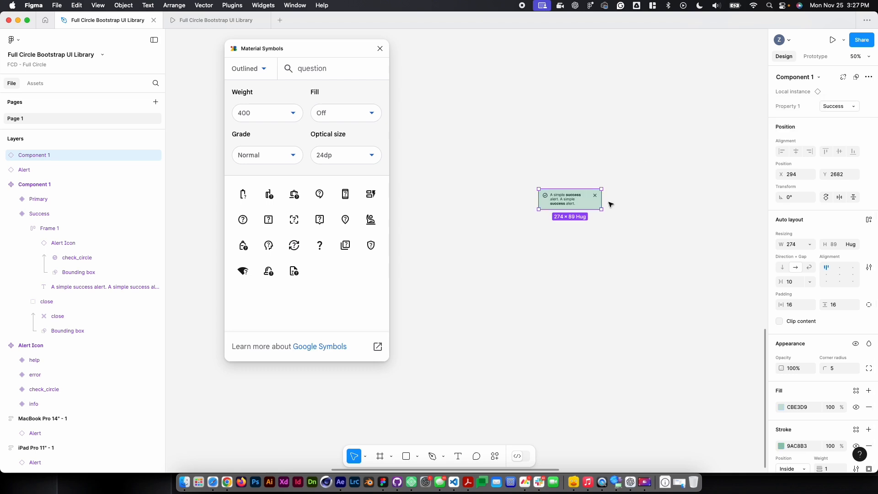
click(652, 205)
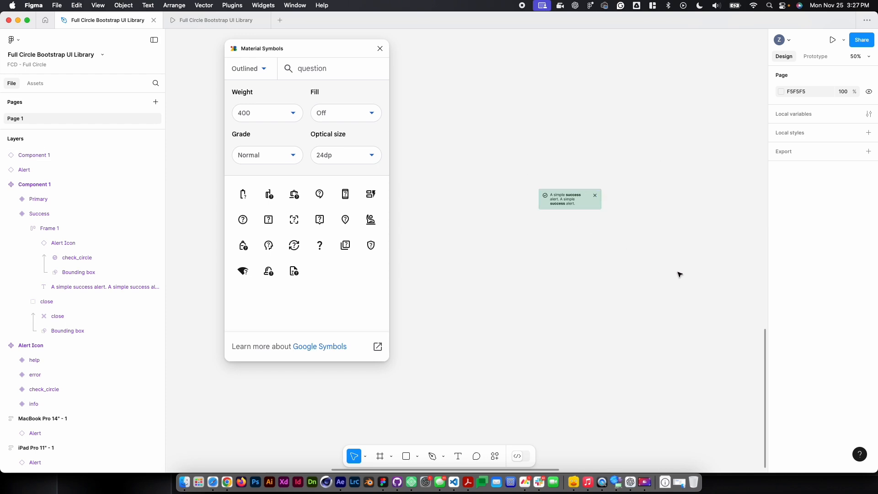
Inspect the Primary variant's dismiss icon in the finished Alert component set as a reference for the rebuilt component.
scroll(678, 274, up, 1)
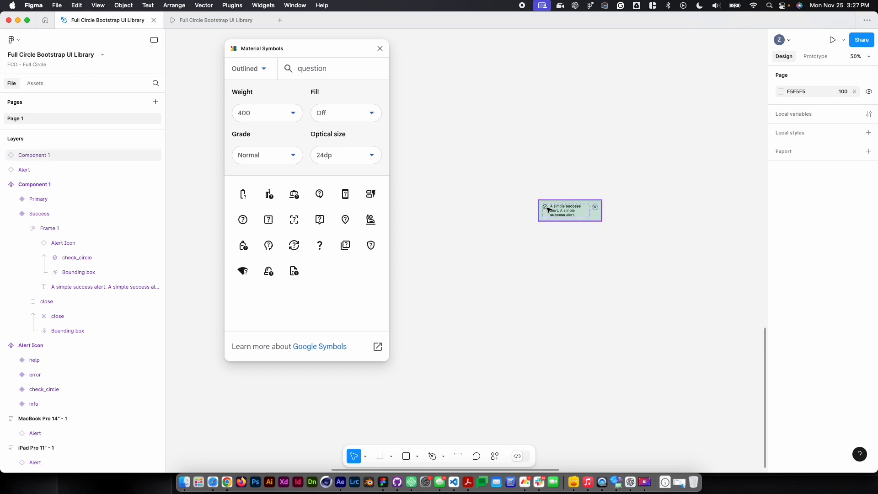
scroll(548, 209, up, 10)
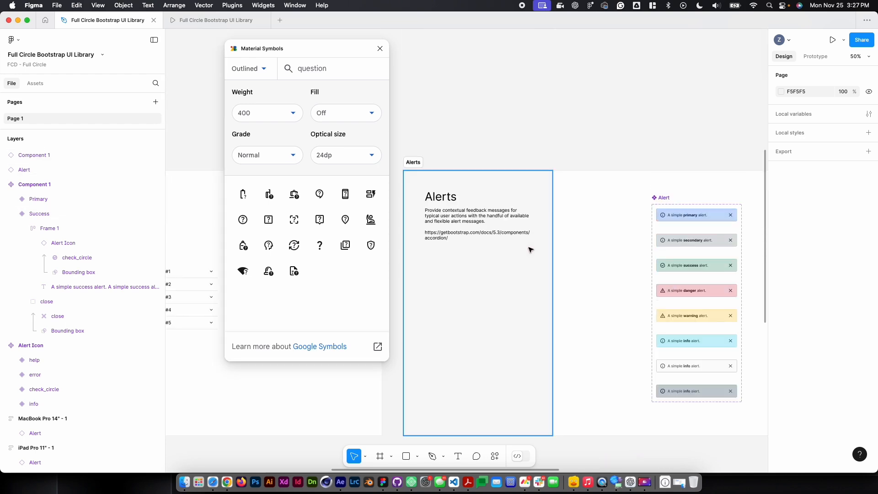
scroll(546, 245, down, 3)
scroll(555, 210, right, 3)
click(614, 144)
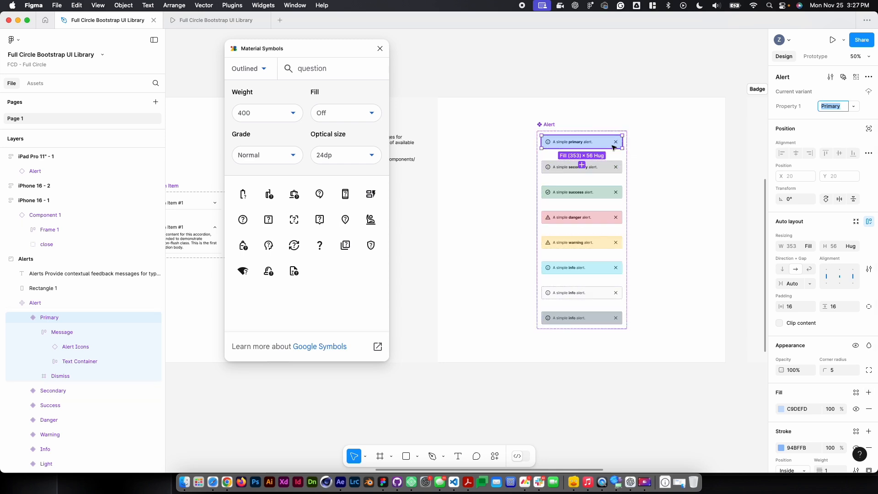
scroll(571, 333, down, 6)
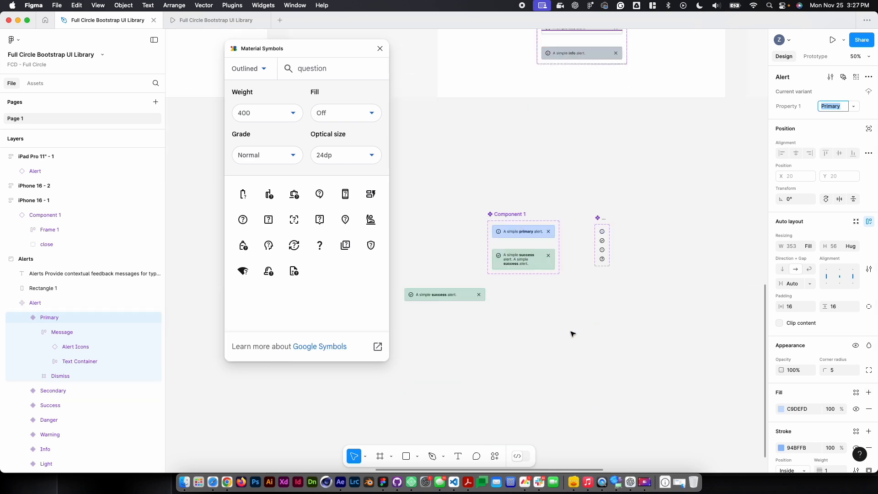
Create a boolean visibility property named "Dimiss" with the value True on the Primary variant's close icon.
click(548, 231)
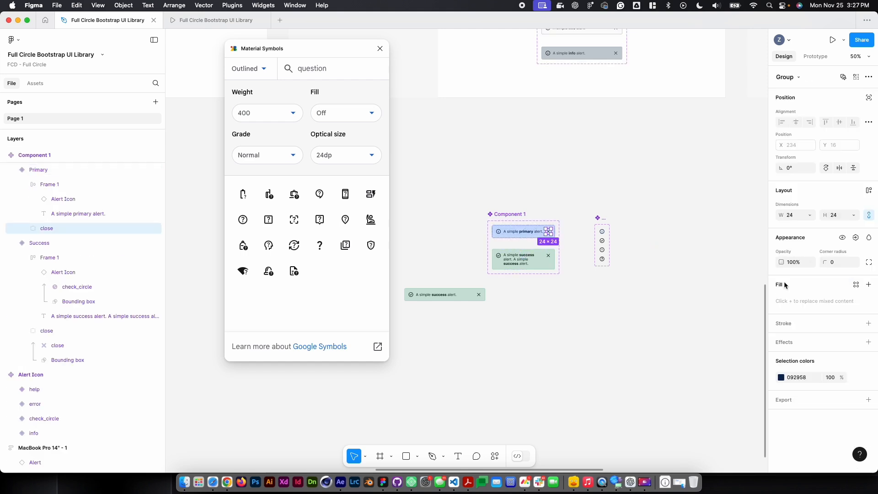
click(855, 238)
click(855, 238)
click(855, 237)
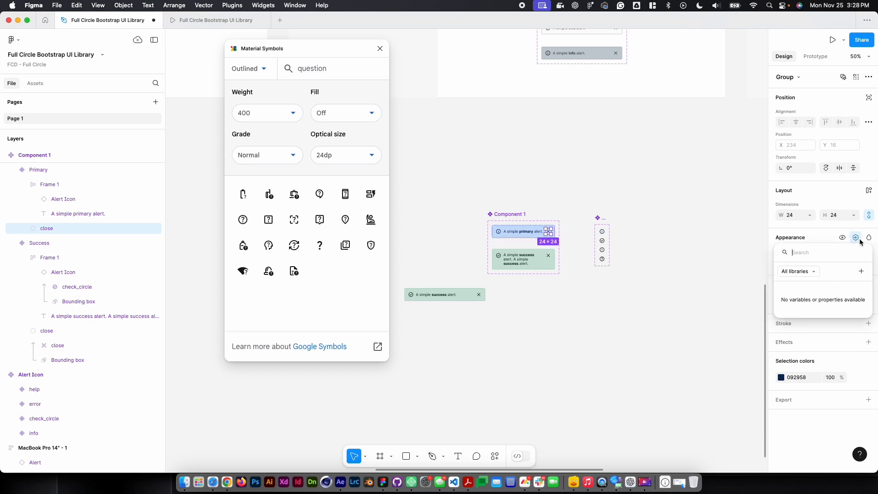
click(861, 272)
key(Caps_Lock)
text(D)
key(Caps_Lock)
text(imiss)
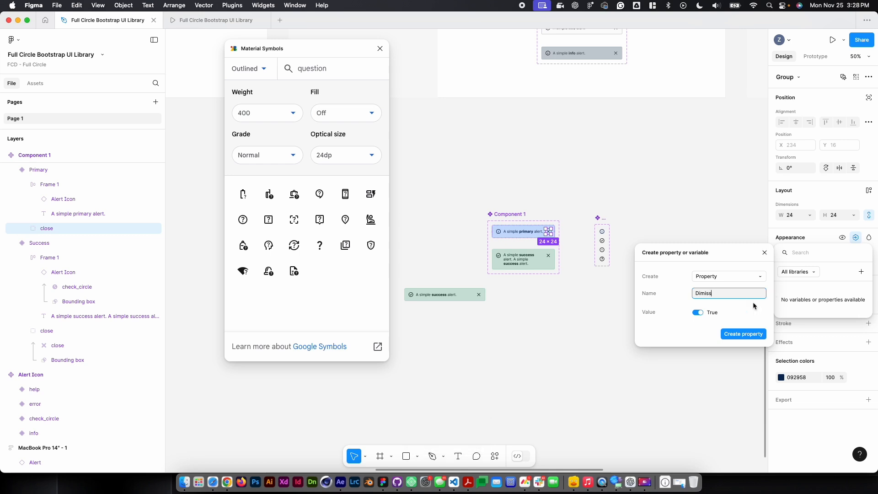
click(748, 336)
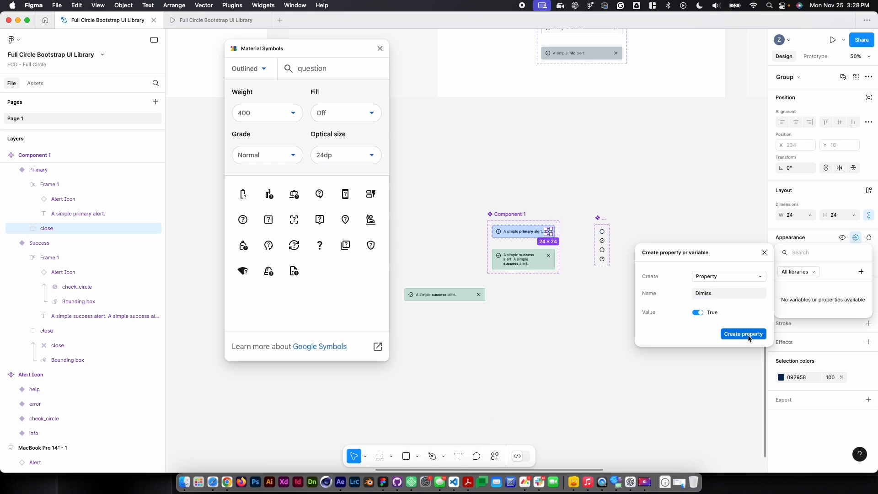
Apply the Dimiss visibility property to the close icon in the Success variant.
double_click(552, 259)
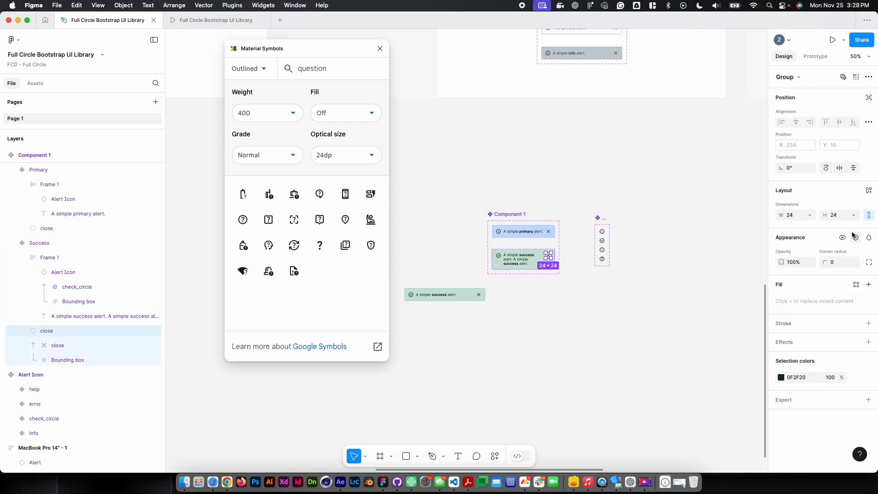
click(853, 236)
click(810, 305)
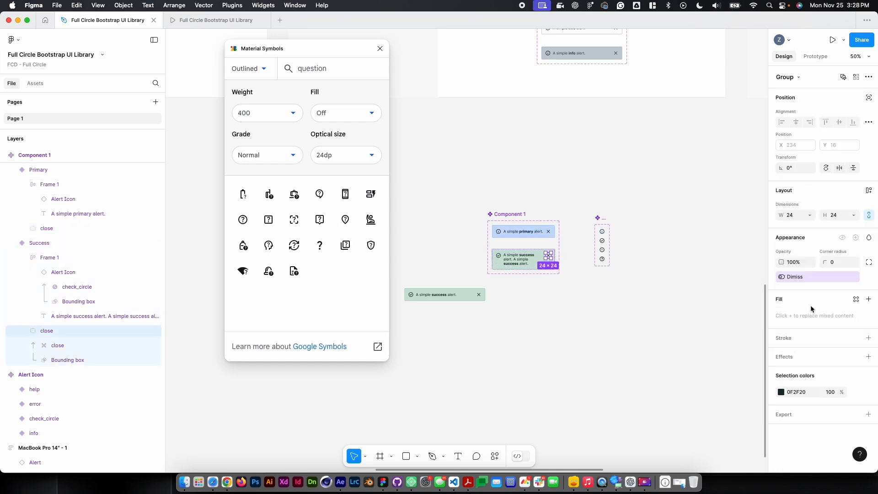
click(623, 329)
Inspect the close icon inside the Component 1 alert instance in the iPhone 16 - 1 frame.
click(480, 297)
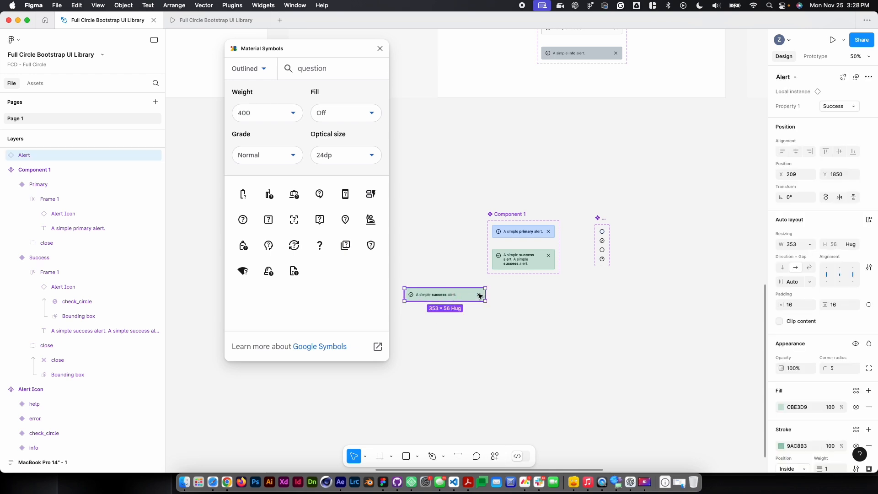
click(475, 192)
drag(472, 122, 794, 389)
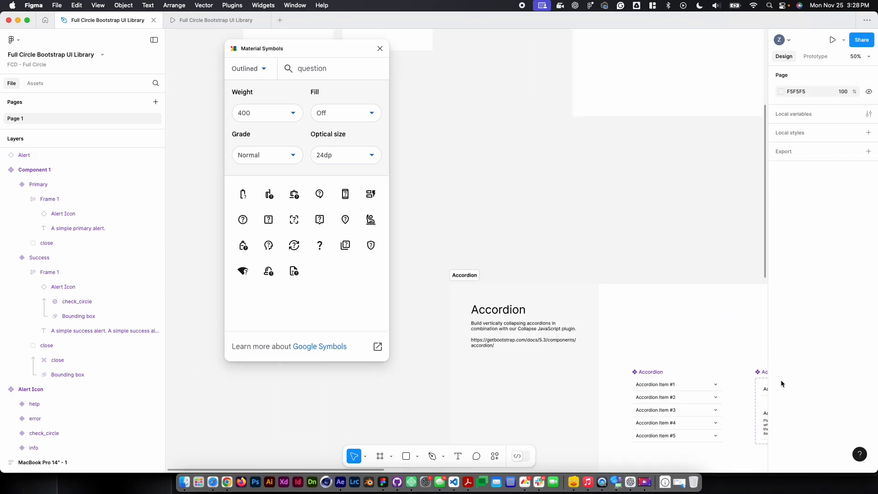
drag(515, 176, 703, 392)
click(514, 89)
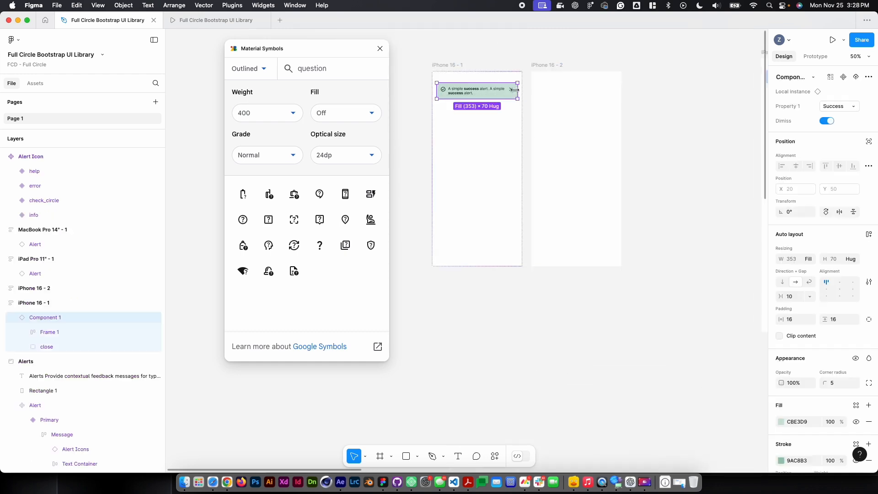
click(513, 90)
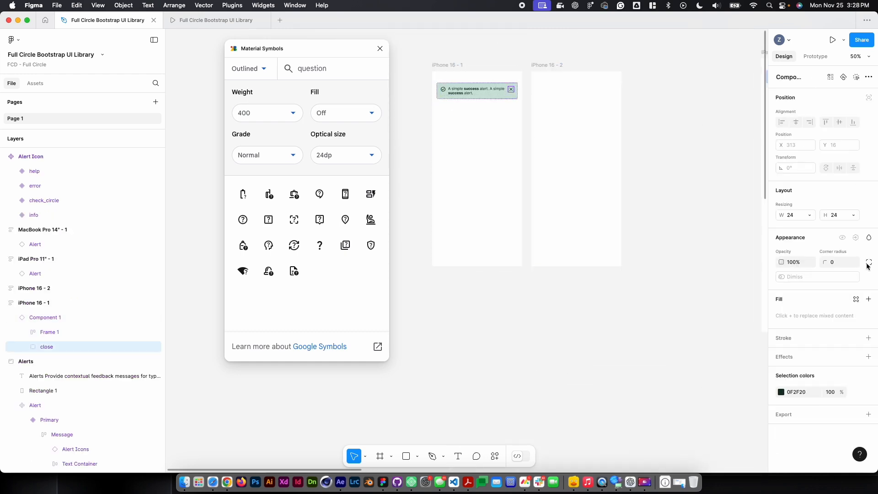
click(628, 288)
Test the Dimiss property on the alert instance in the iPhone 16 - 1 frame by switching it off and back on.
click(502, 92)
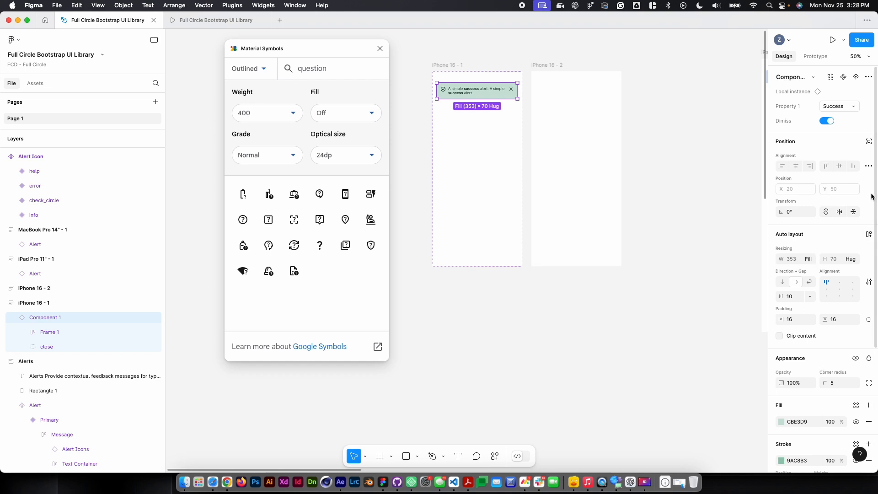
click(826, 121)
click(721, 154)
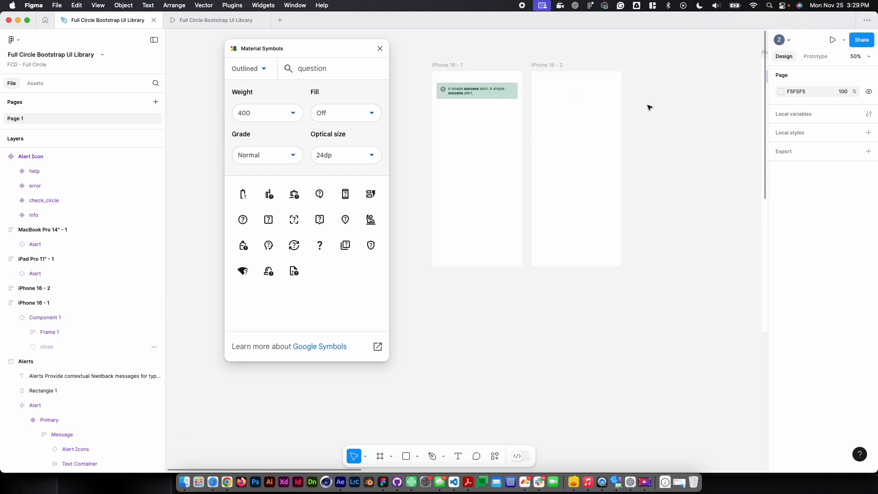
click(497, 97)
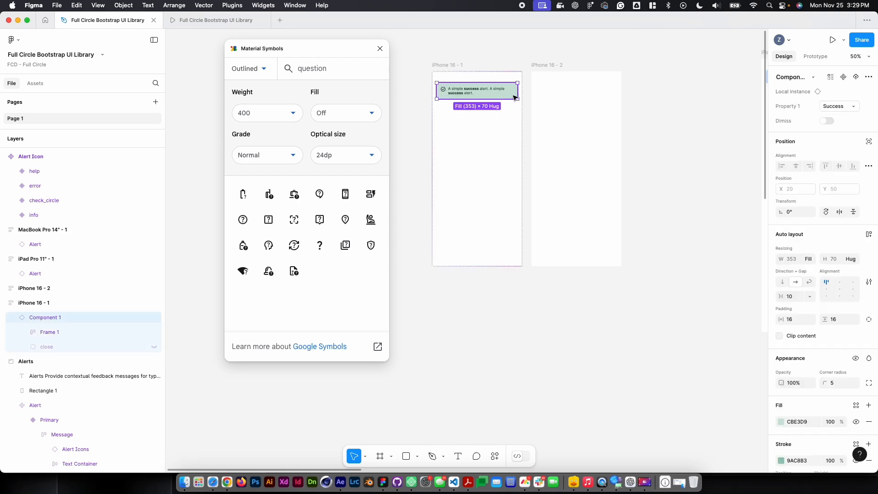
click(827, 120)
click(669, 152)
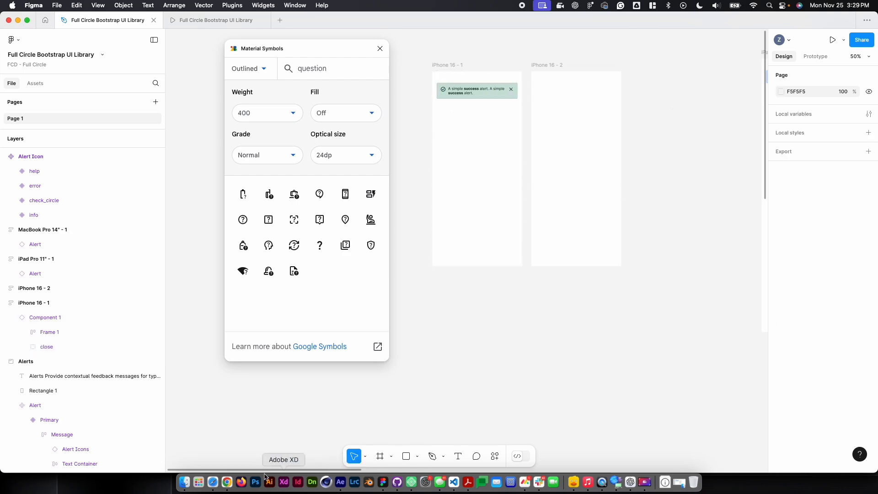
Switch to Chrome and review the Bootstrap v5.3 Alerts documentation from the Icons section back to the Examples section.
click(227, 482)
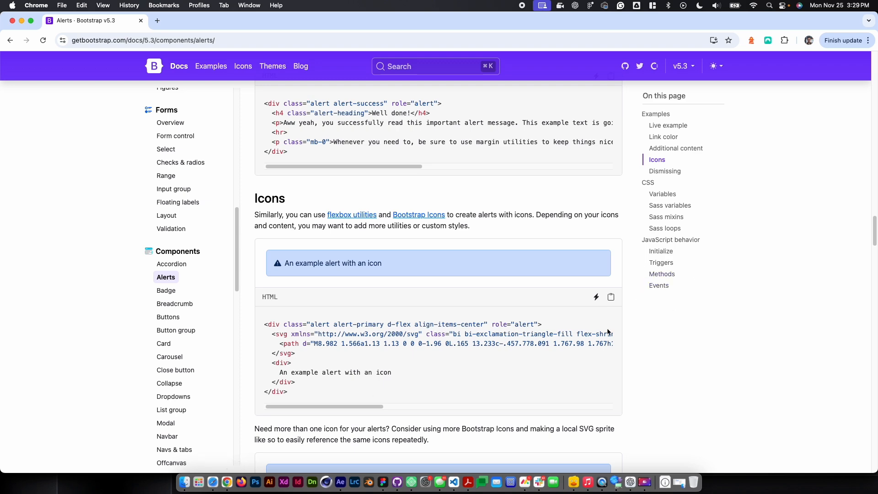
scroll(591, 255, up, 15)
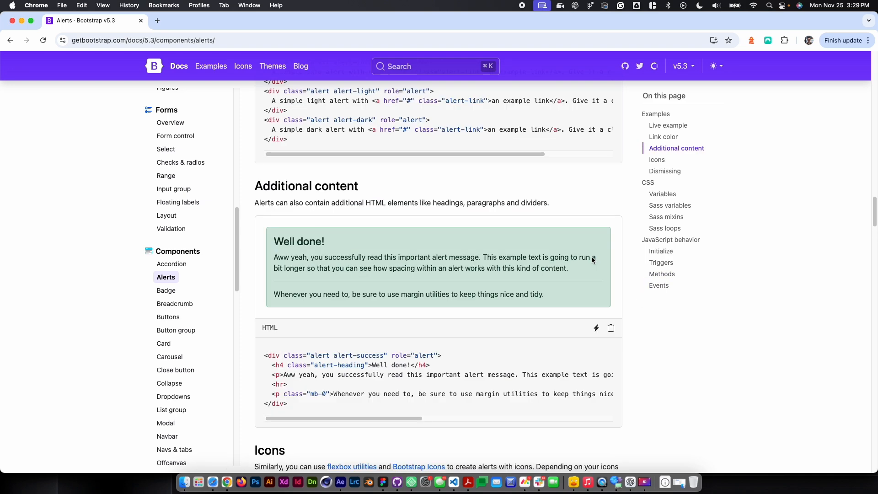
scroll(644, 277, up, 20)
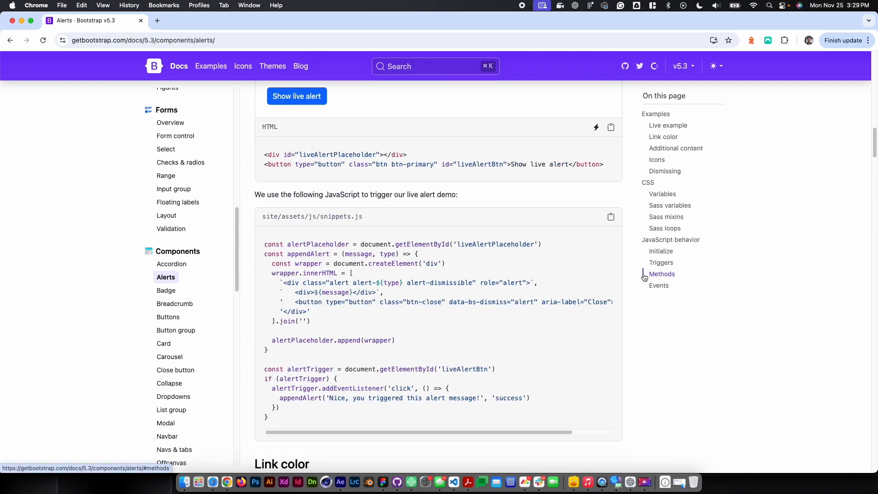
scroll(644, 275, up, 10)
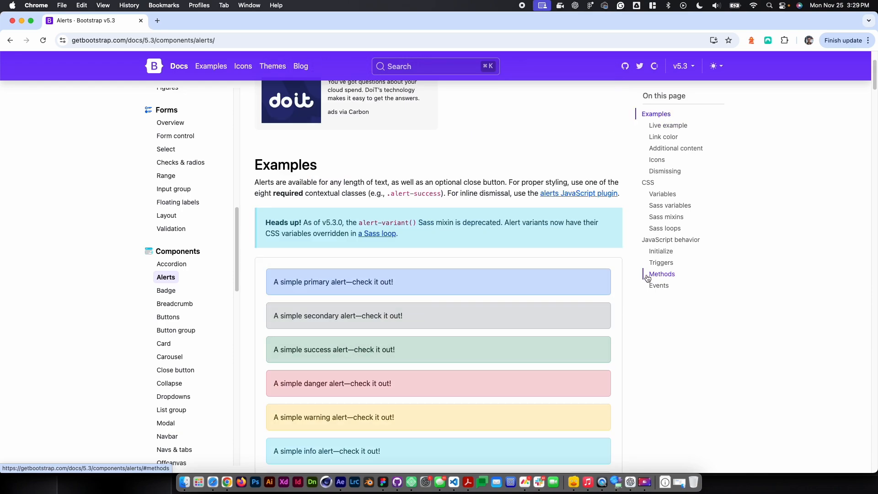
Try out the live demo in the Dismissing section by closing the "Holy guacamole!" warning alert.
scroll(645, 270, down, 20)
scroll(609, 227, down, 20)
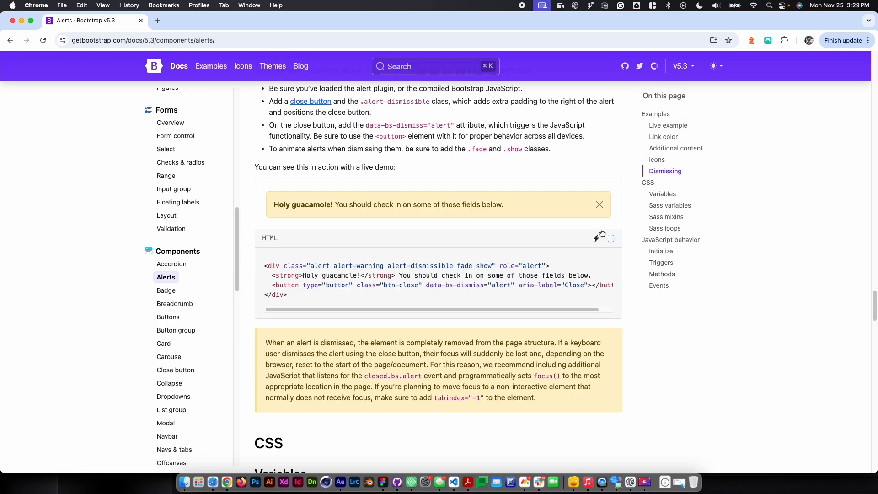
click(598, 204)
Look through the alert documentation's Sass sections and return to the contextual alert variants under Examples.
scroll(644, 283, down, 15)
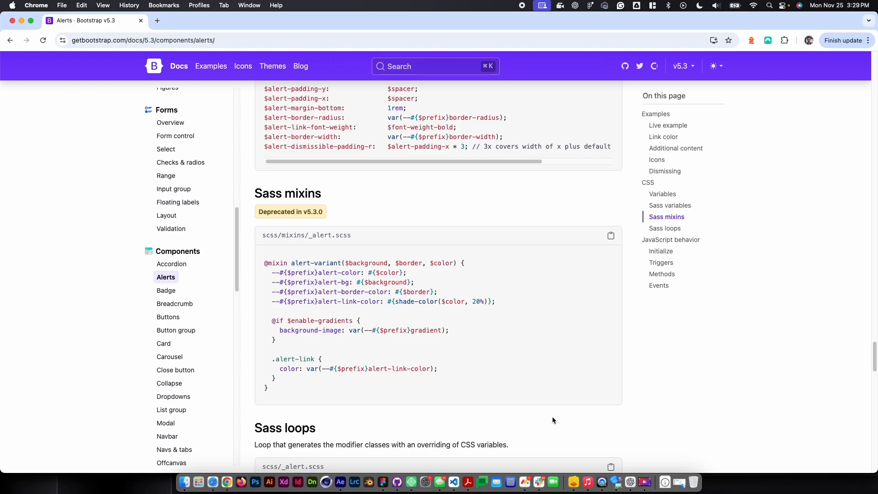
scroll(598, 389, up, 15)
scroll(599, 376, up, 20)
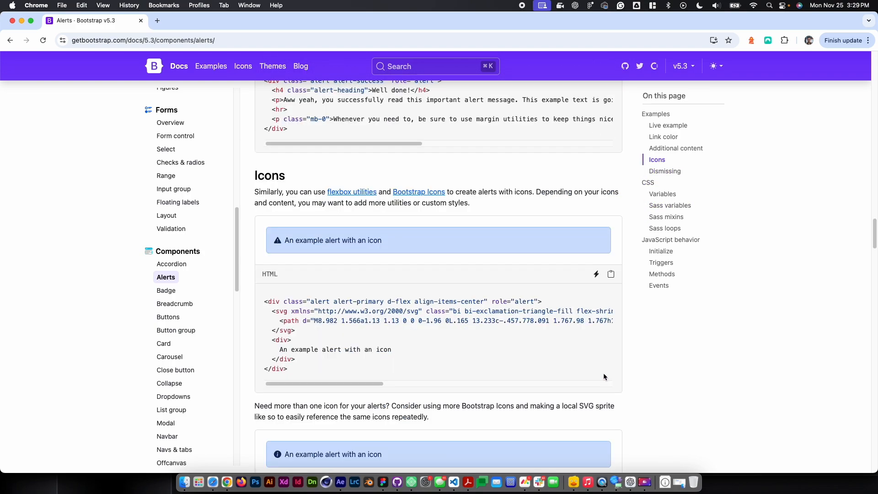
scroll(607, 374, up, 15)
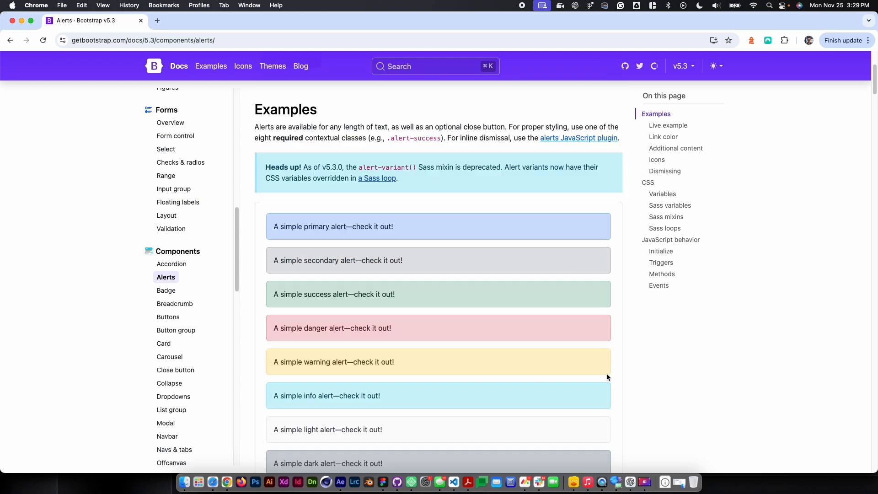